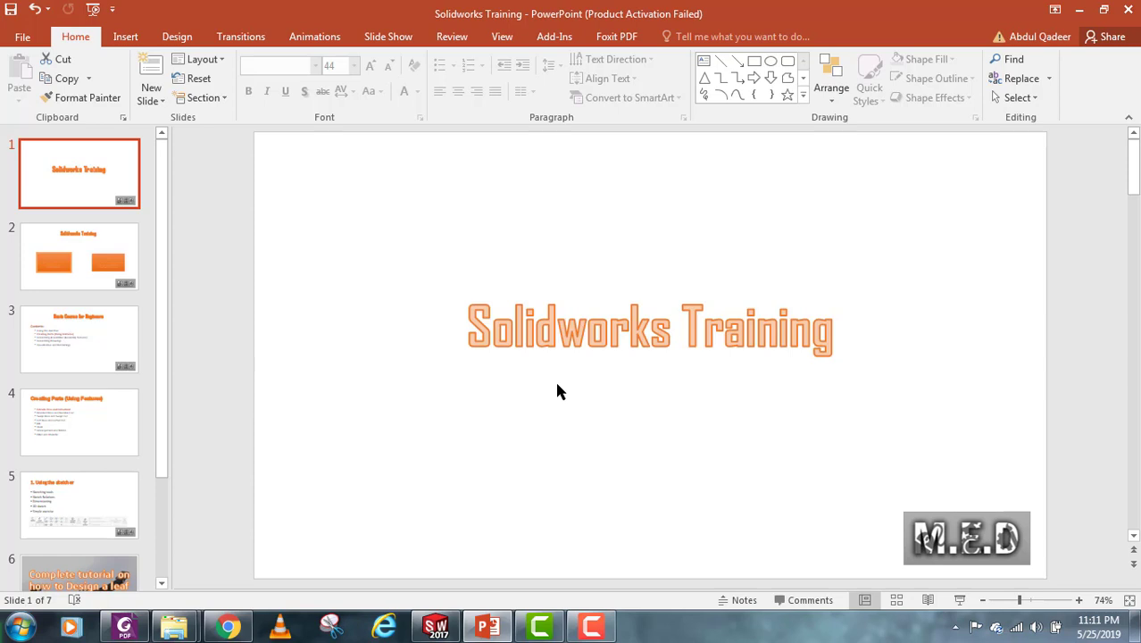
Step: Review the beginner course outline slides, focusing on sketcher use, creating parts with features, and the Extrude Boss and Extrude cut topic
click(94, 289)
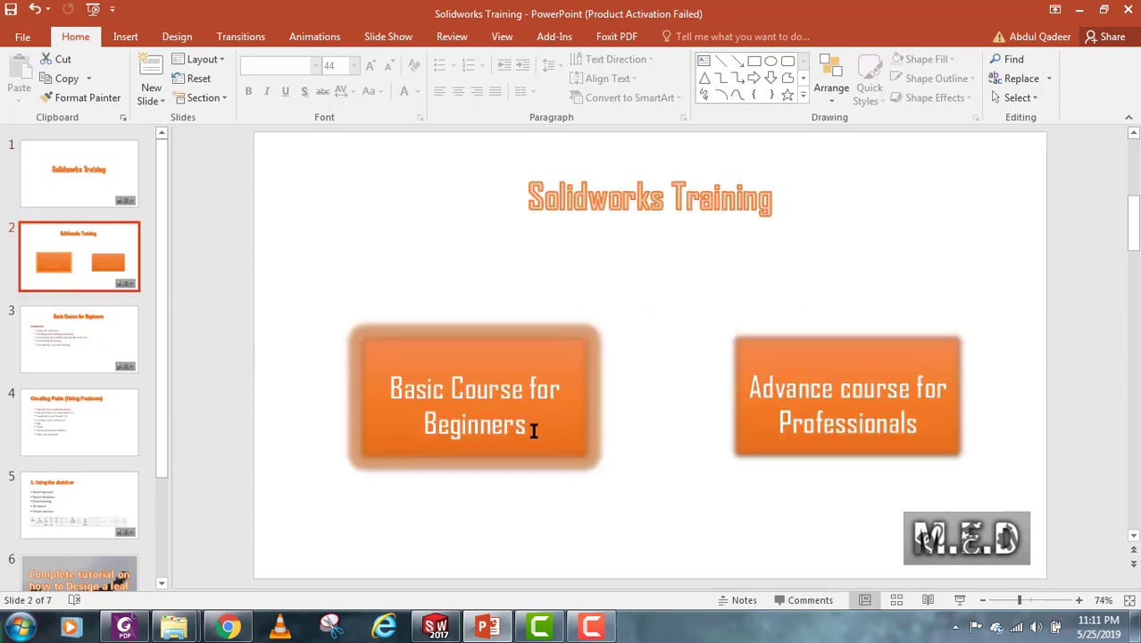
click(64, 346)
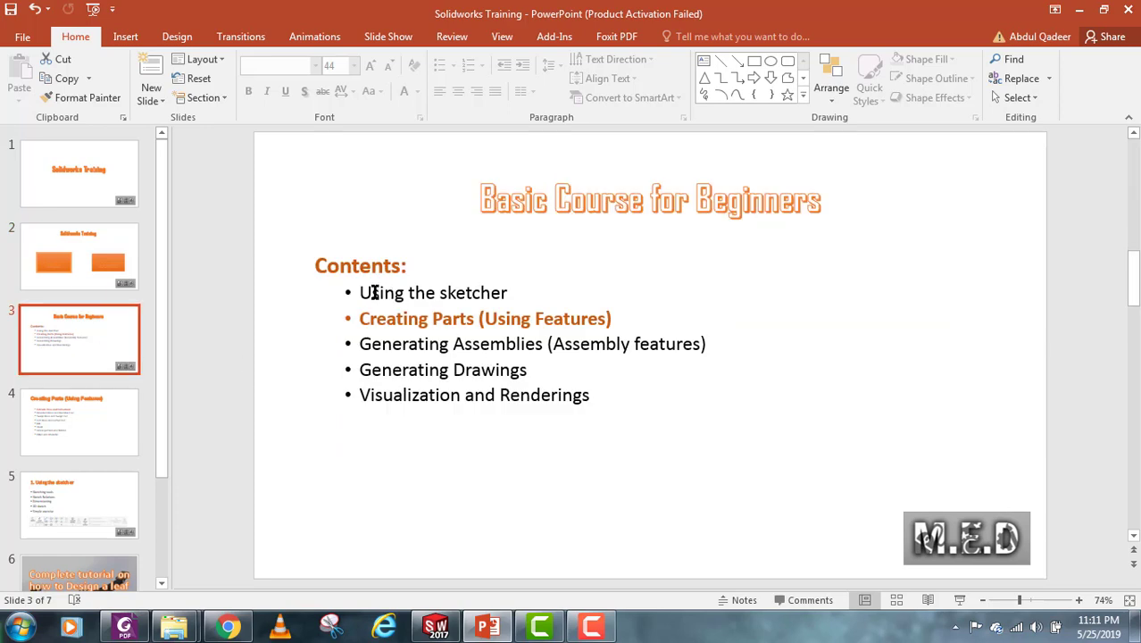
drag(359, 292, 522, 290)
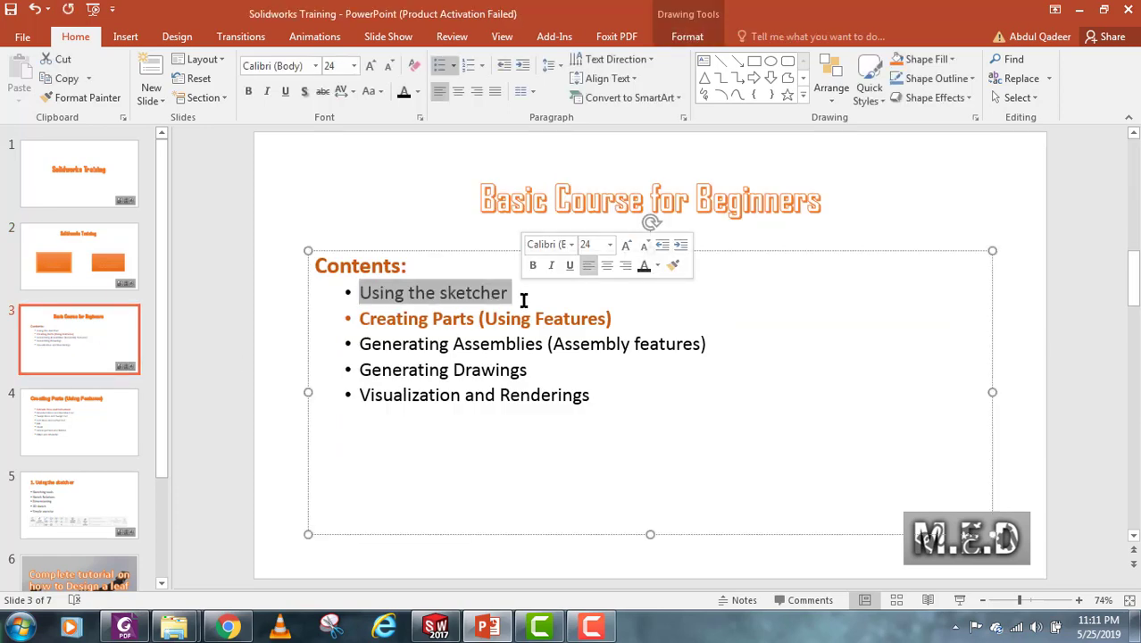
drag(614, 318, 359, 321)
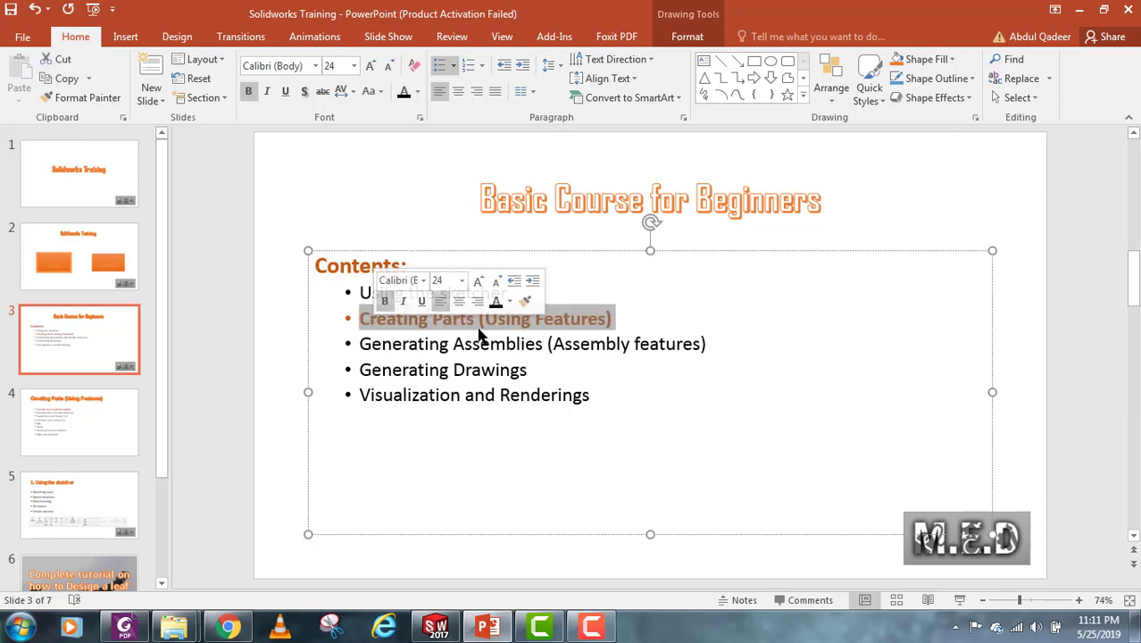
click(483, 325)
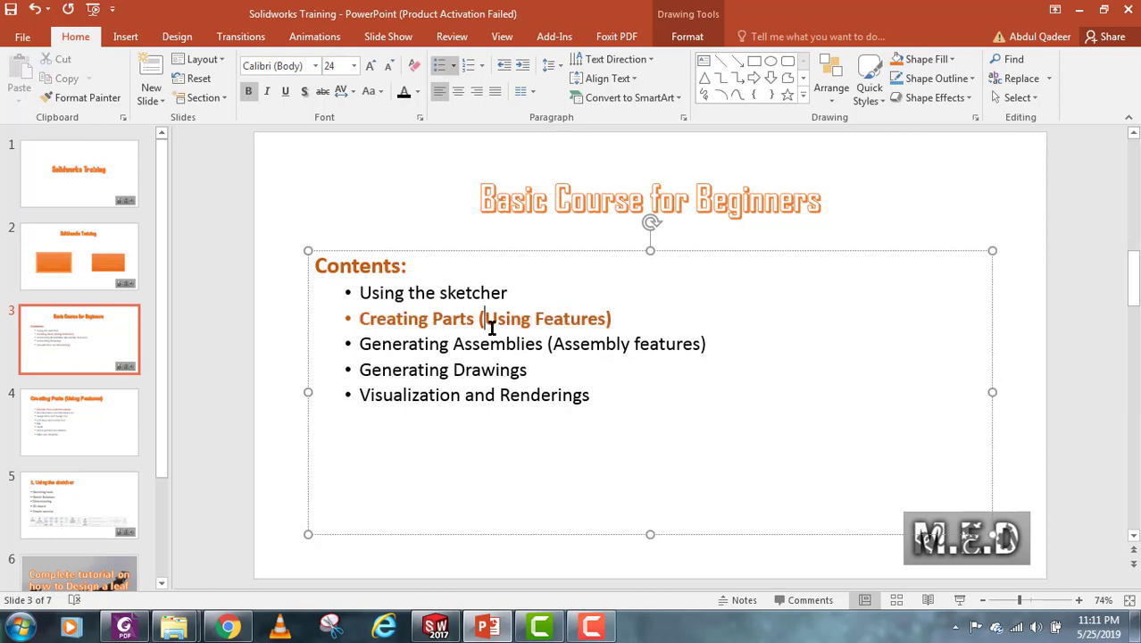
drag(485, 321, 606, 319)
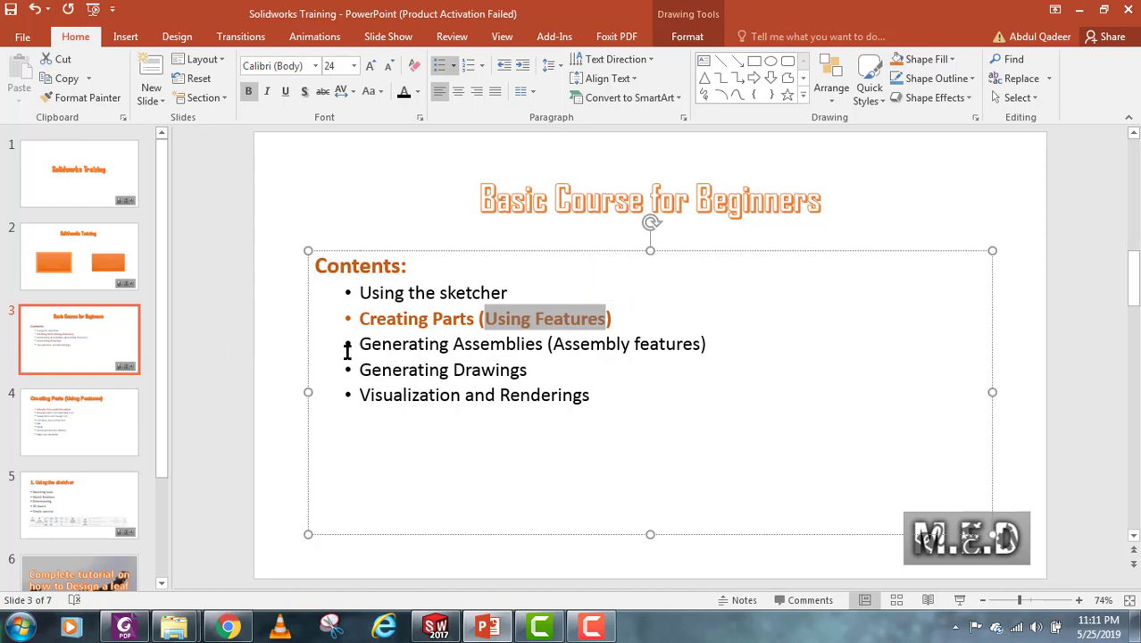
click(108, 411)
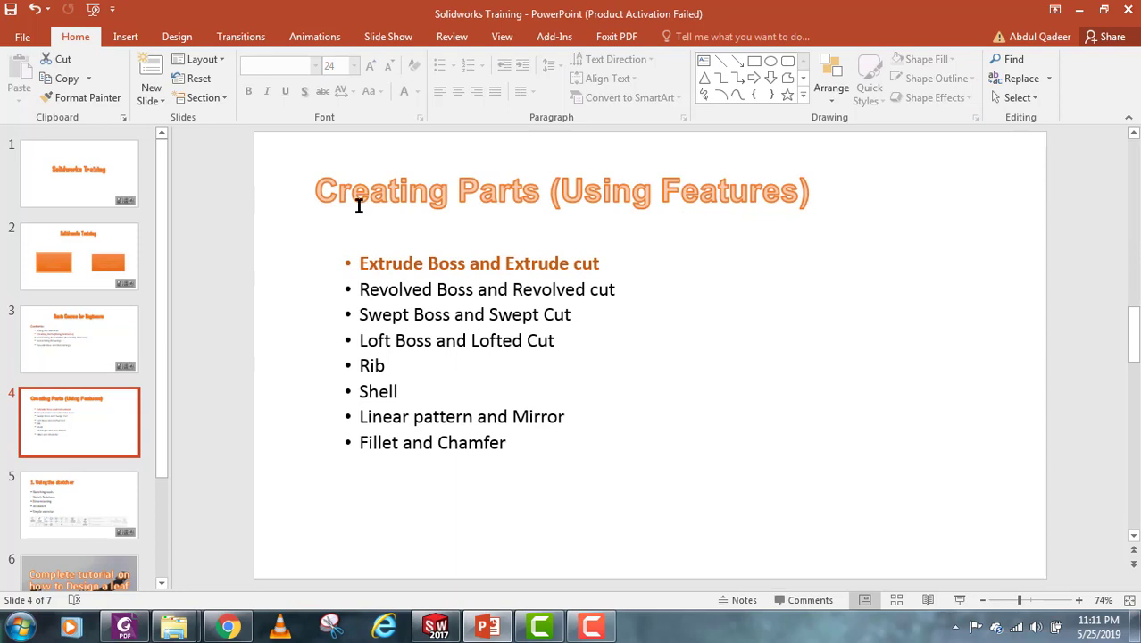
drag(362, 264, 603, 281)
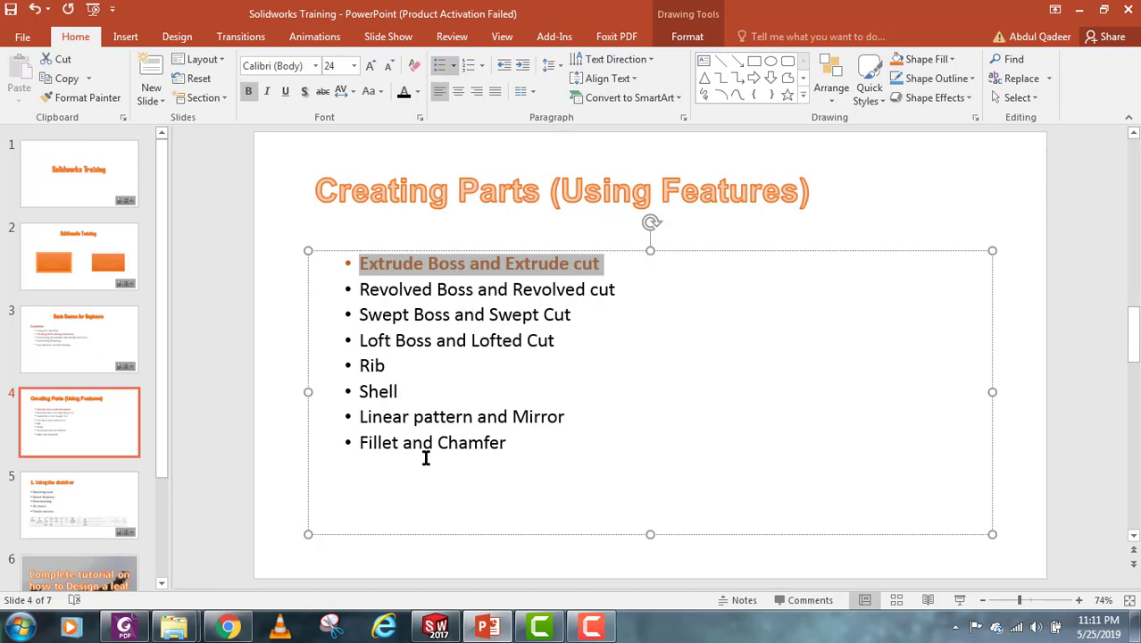
click(610, 272)
drag(613, 268, 369, 261)
Step: Switch to SOLIDWORKS and create a new Part document
click(451, 632)
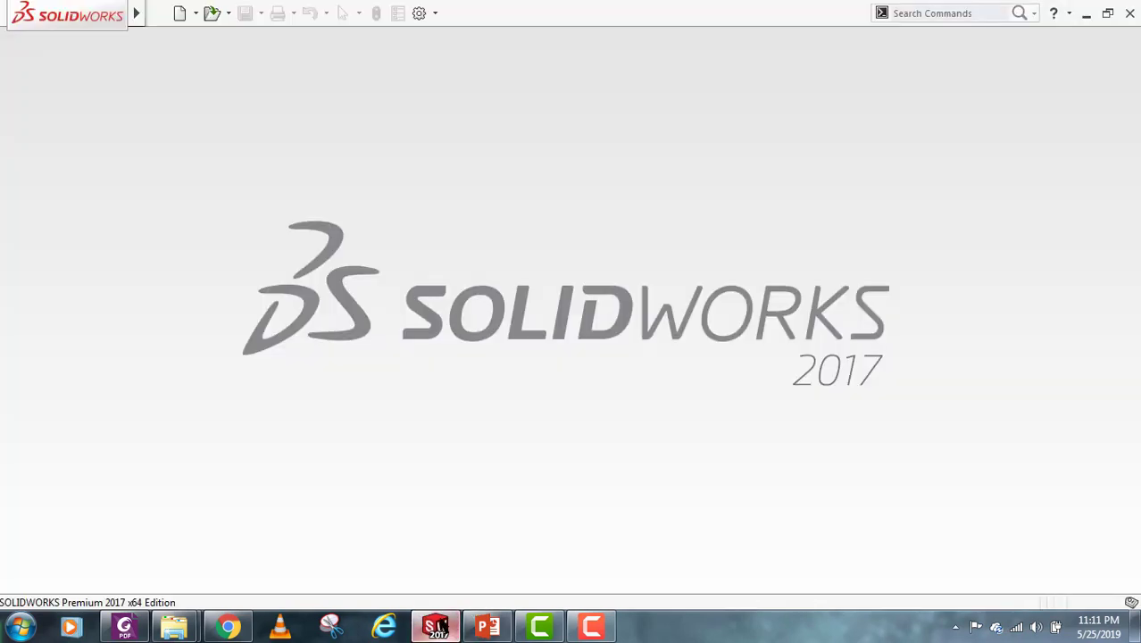
click(179, 12)
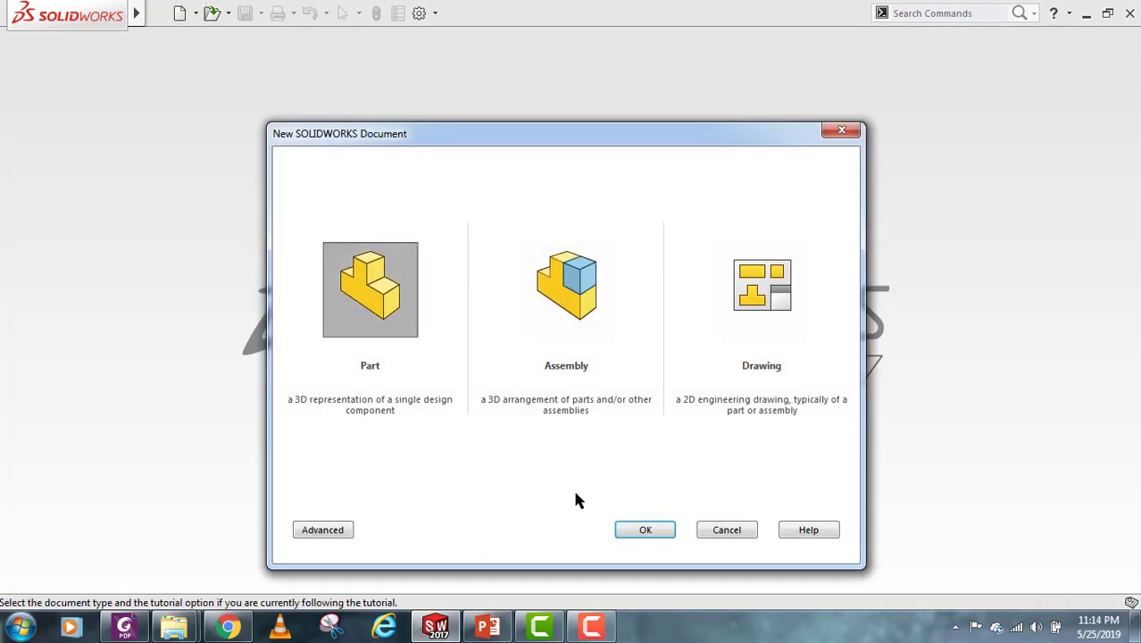
click(630, 530)
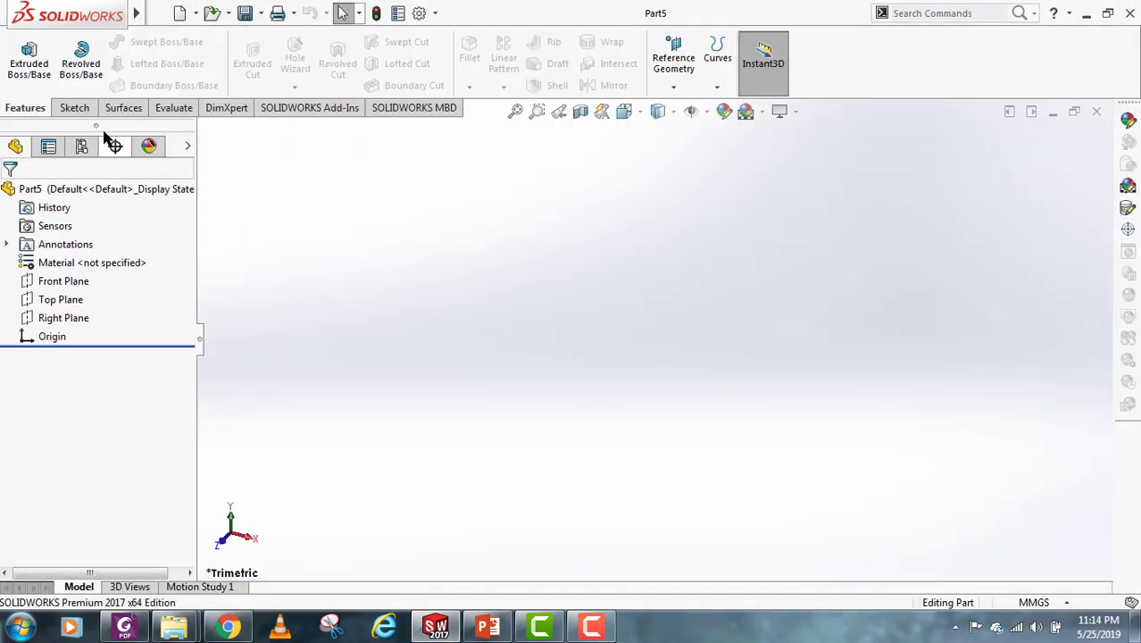
Step: Start a new sketch on the Front Plane
click(76, 109)
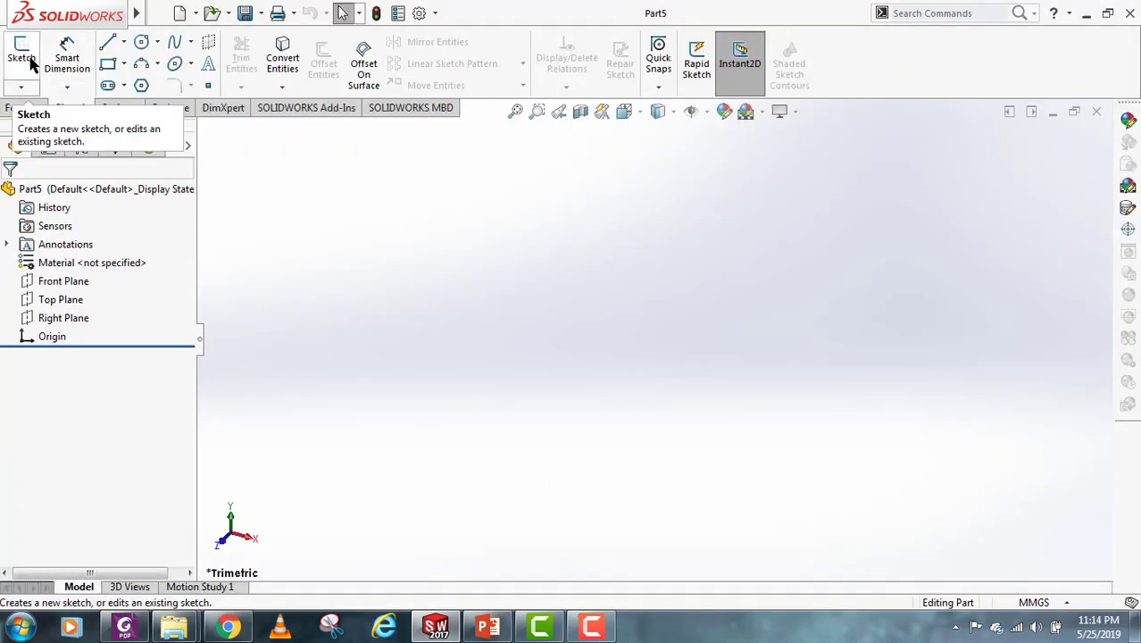
click(30, 63)
click(514, 235)
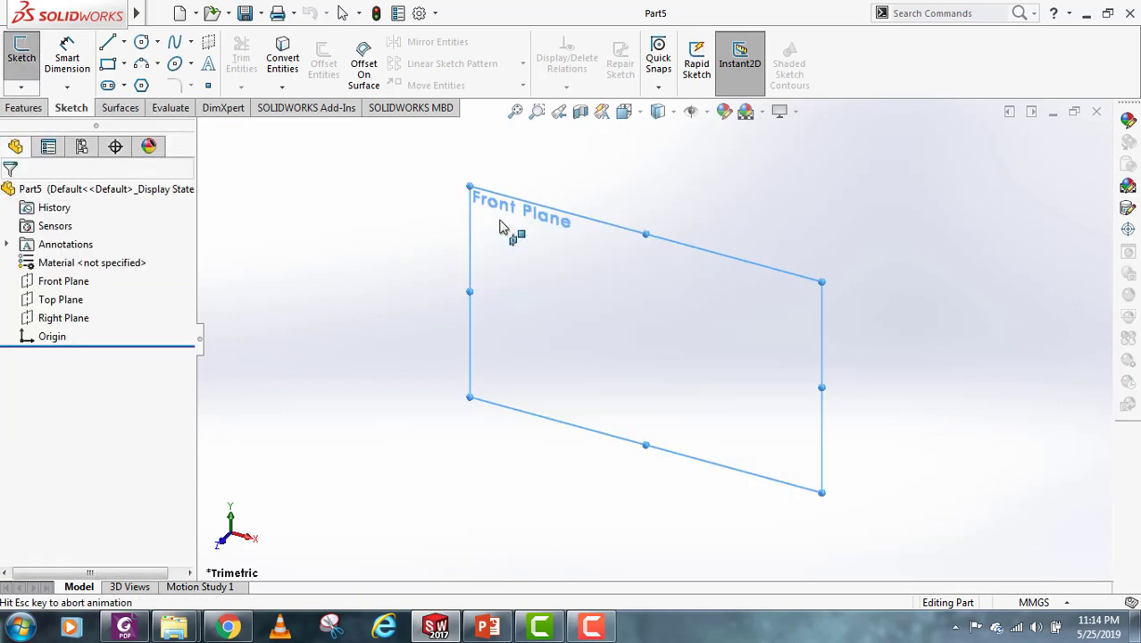
Step: Sketch two concentric circles, one inside the other, centred about 94.5 mm directly above the origin
click(142, 42)
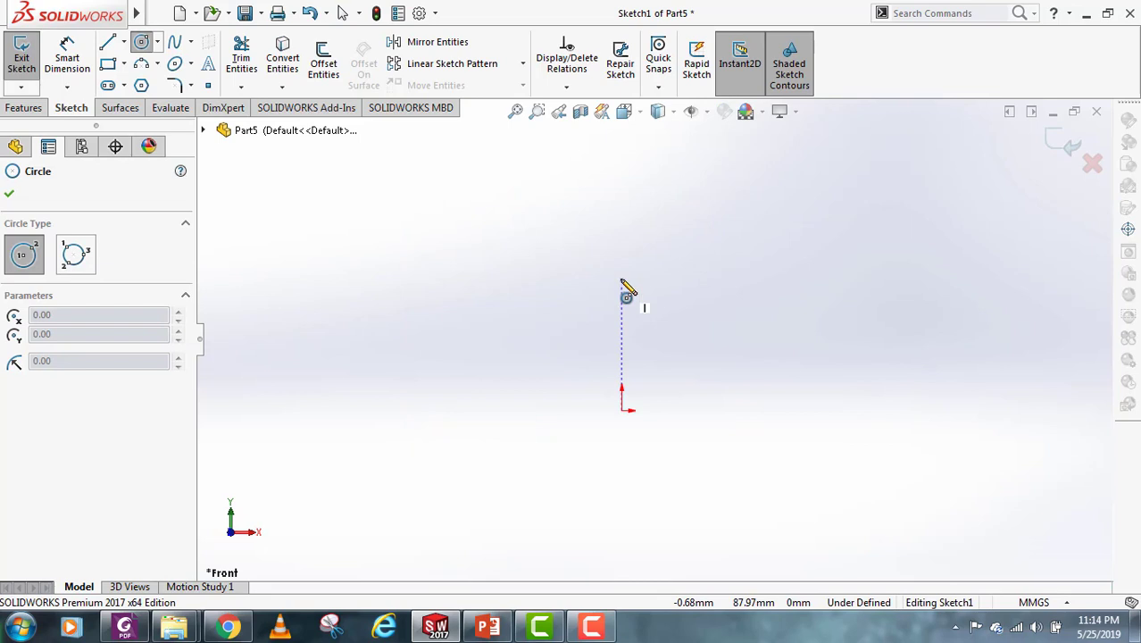
click(622, 278)
click(648, 303)
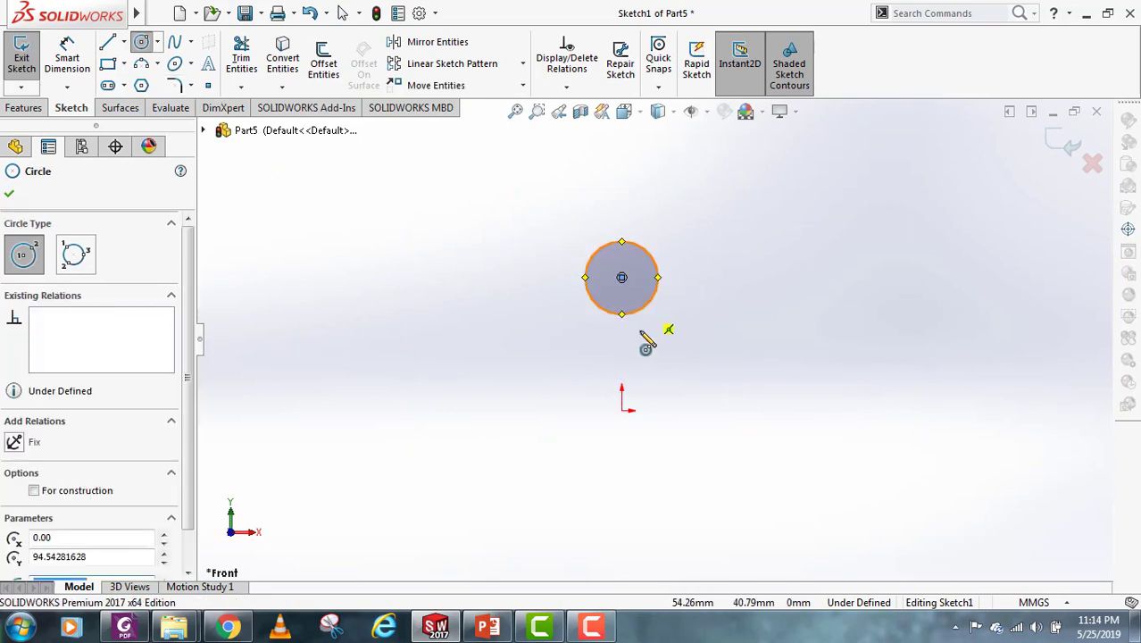
click(622, 278)
click(640, 295)
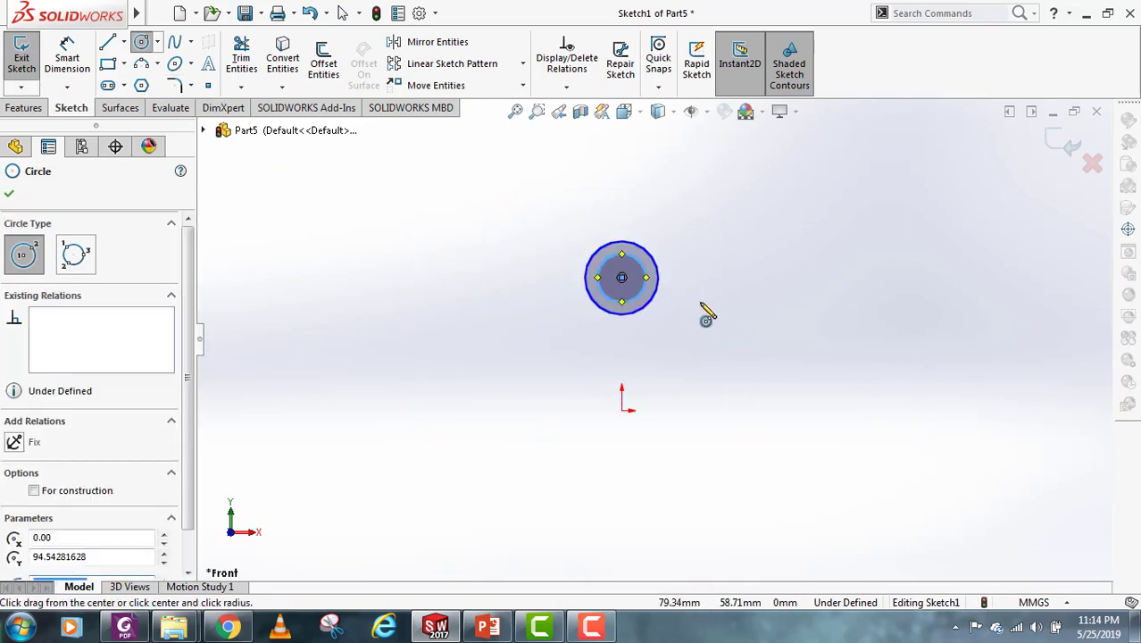
Step: Dimension the outer circle to 50 mm and the inner circle to 20 mm diameter, and exit the finished sketch
click(67, 58)
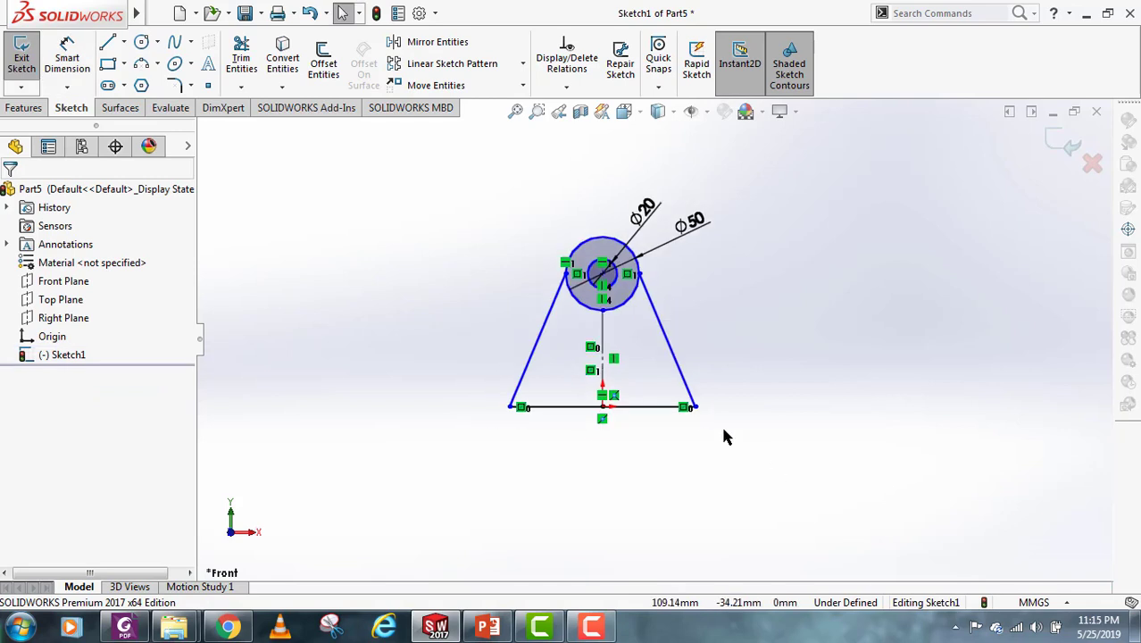
mouse_move(720, 423)
middle_down()
mouse_move(625, 437)
mouse_move(580, 409)
middle_up()
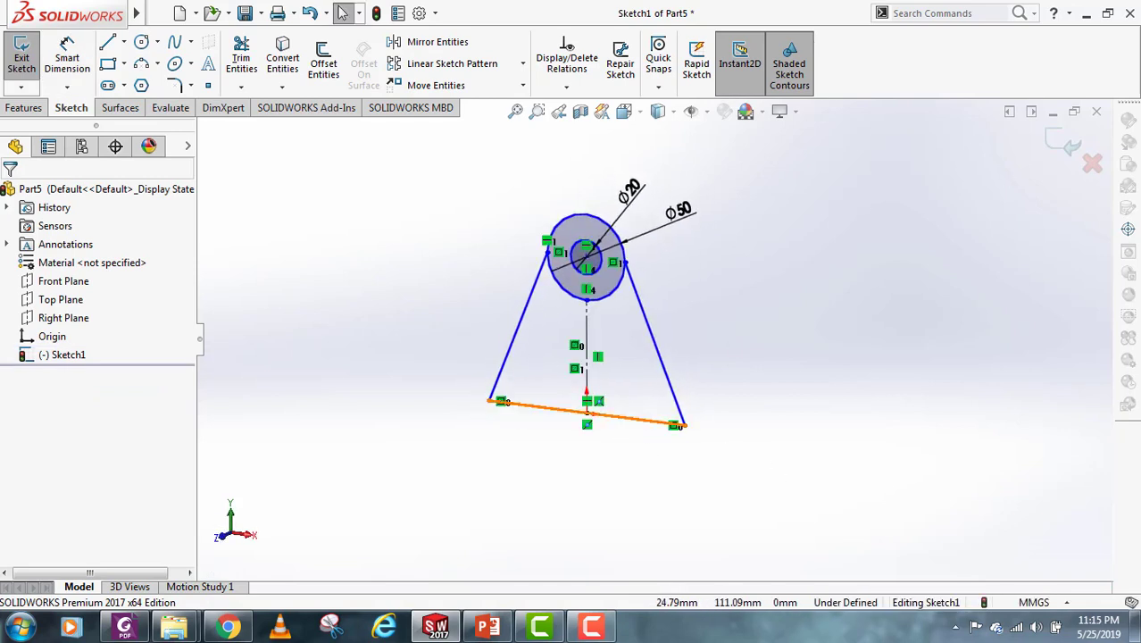
click(1065, 148)
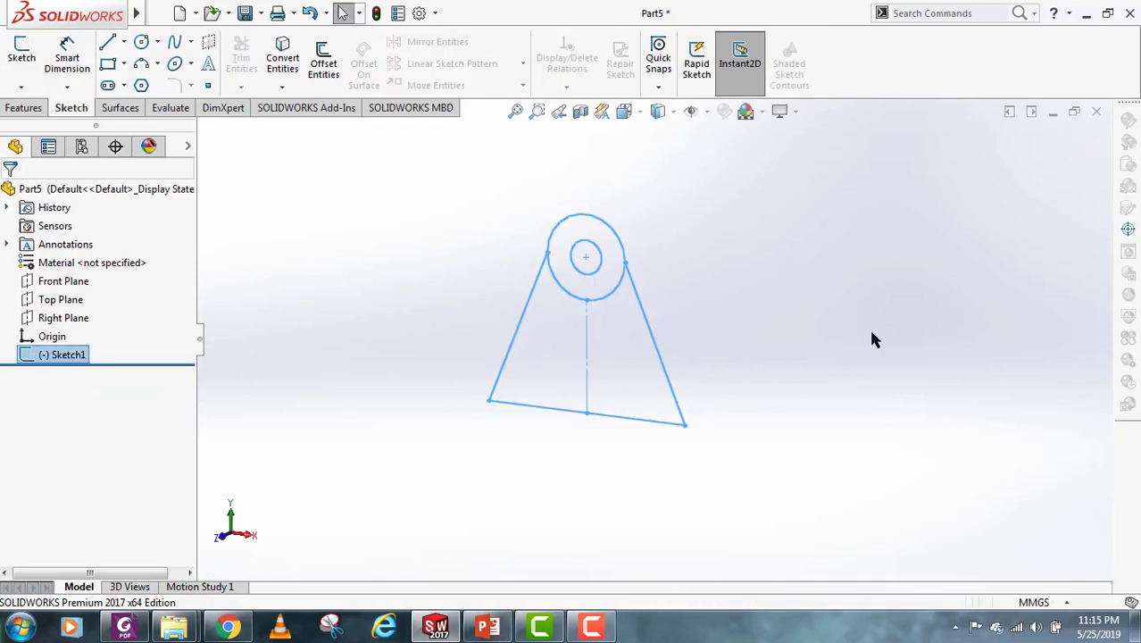
click(868, 326)
Step: Start an Extruded Boss/Base using the existing sketch of circles and sloping lines
click(32, 109)
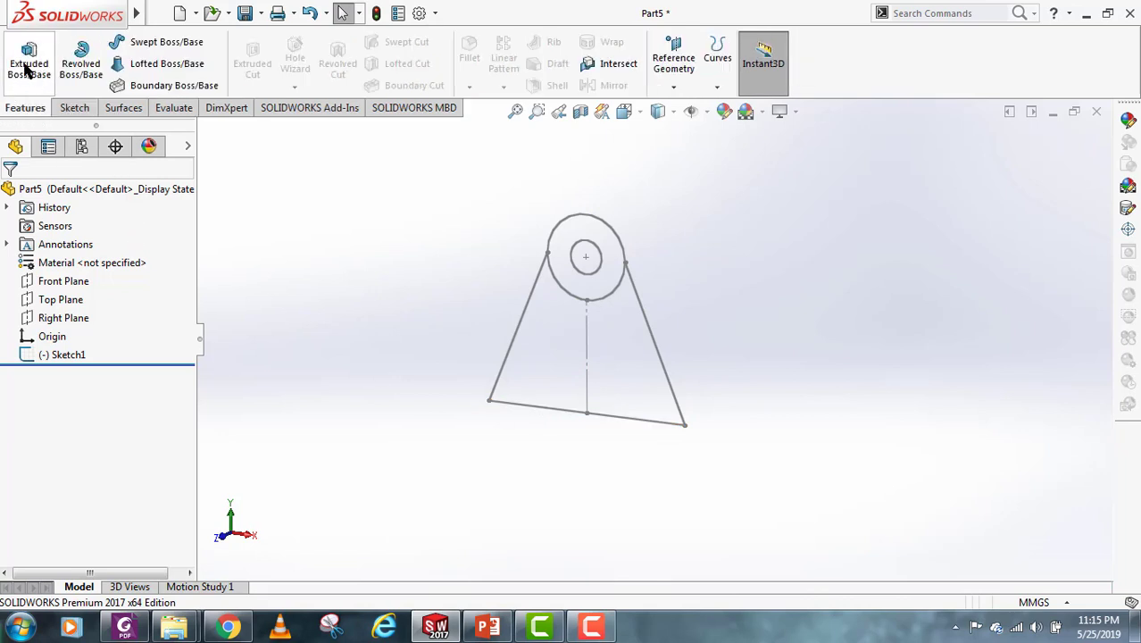
click(26, 71)
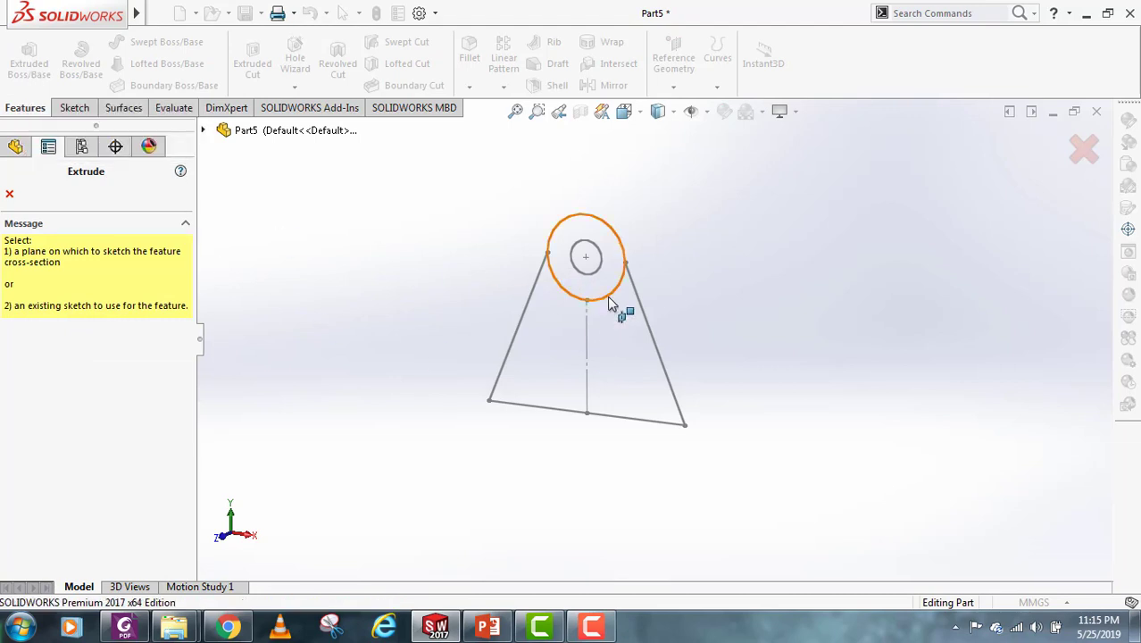
click(205, 132)
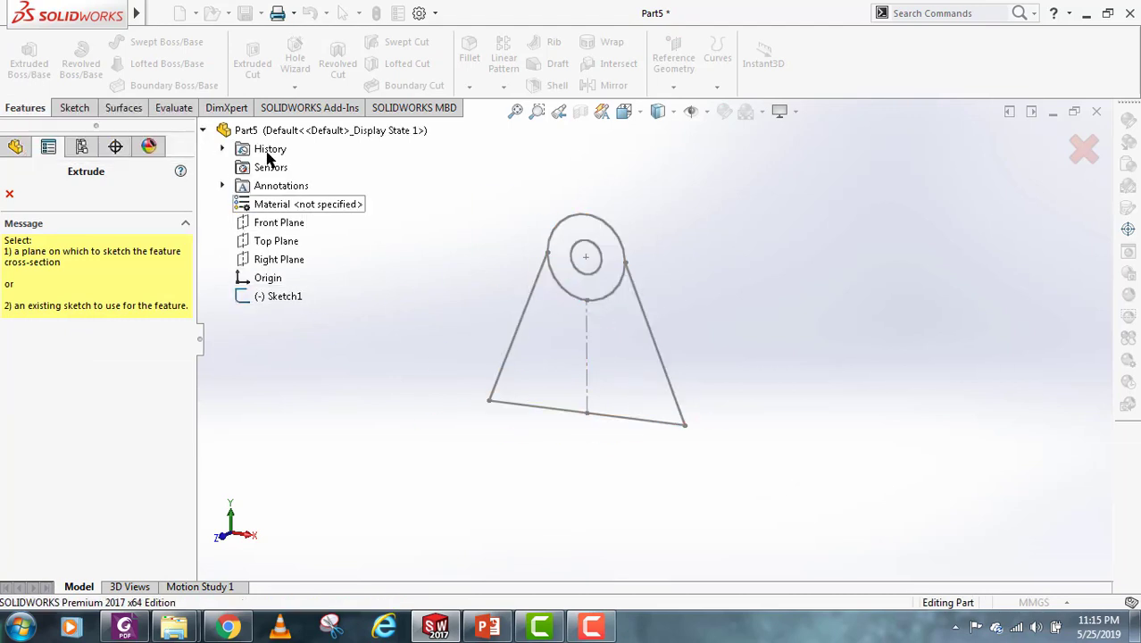
click(284, 295)
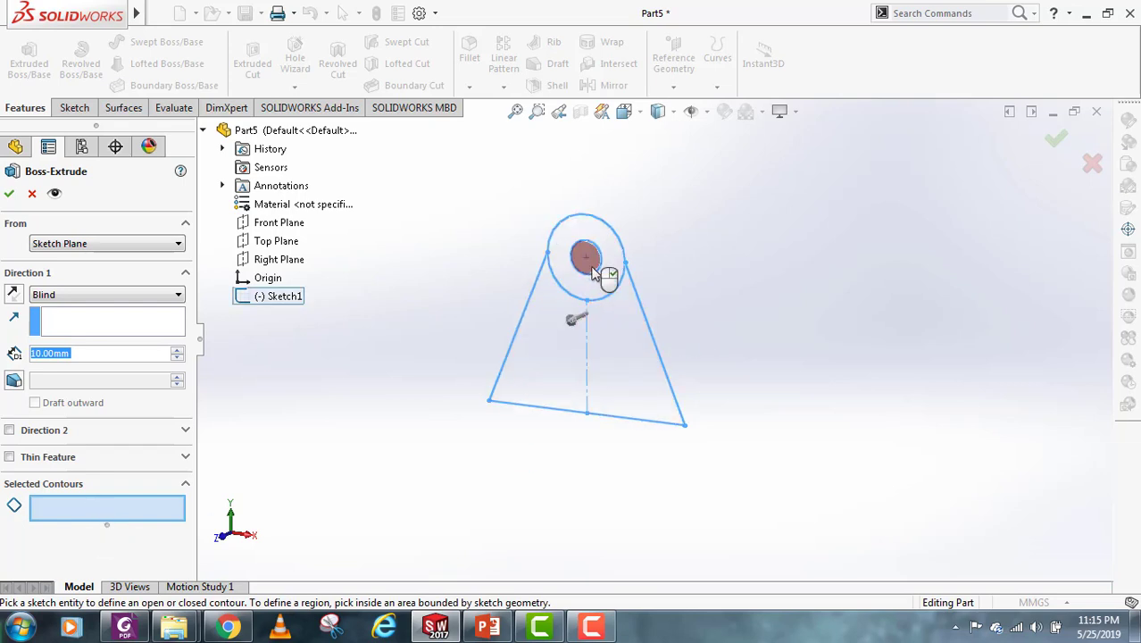
Step: Set the extrusion to start from the Sketch Plane with a Blind end condition
click(122, 248)
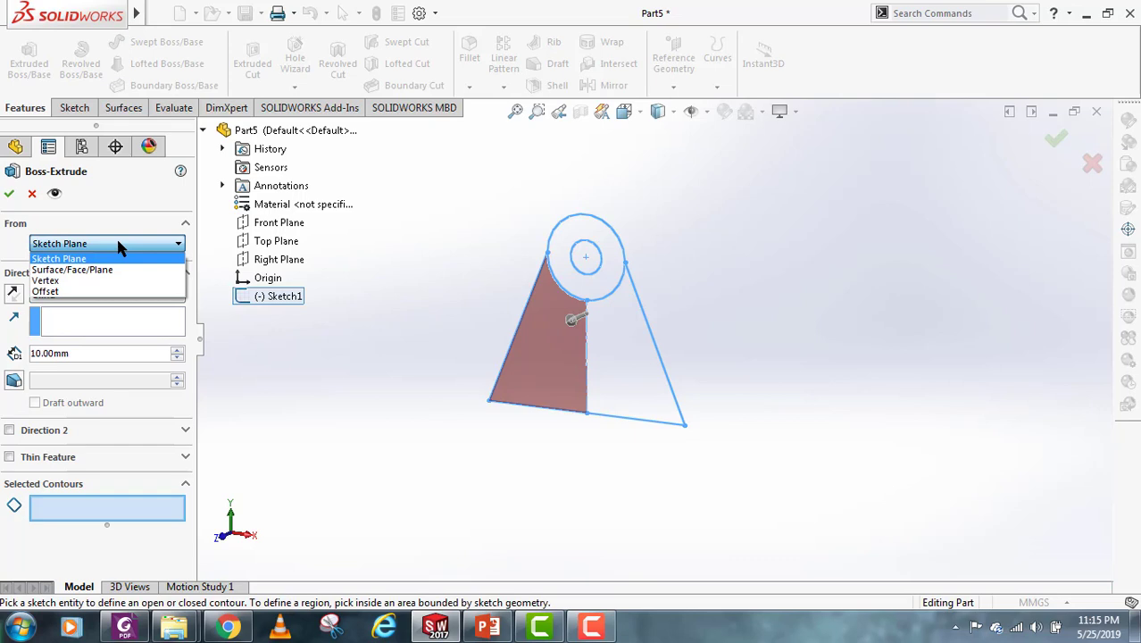
click(111, 257)
click(92, 294)
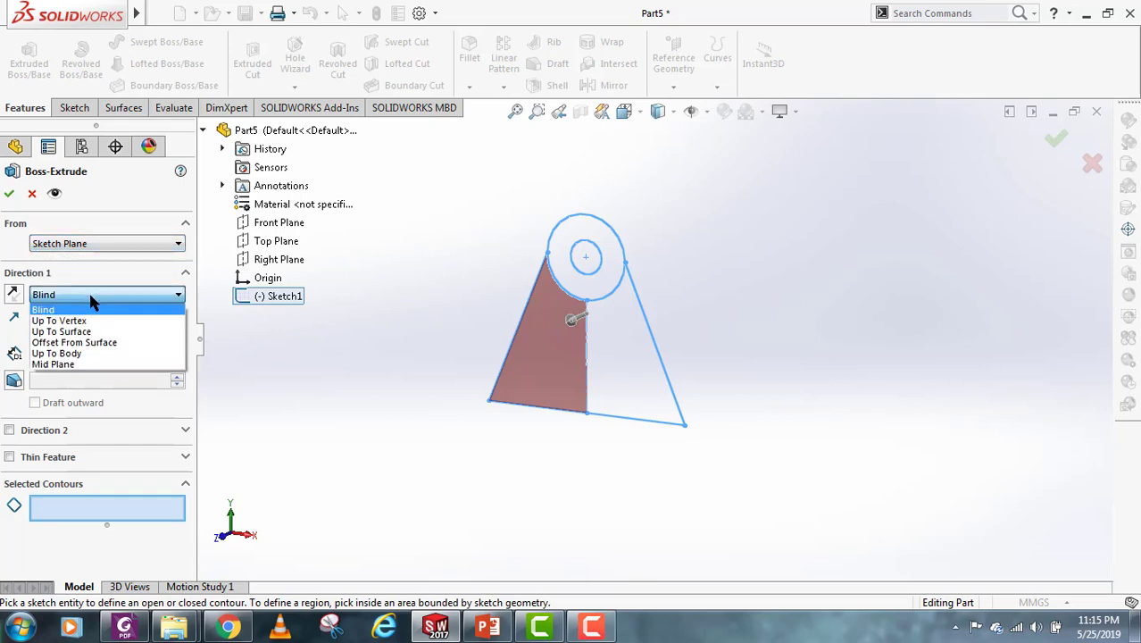
click(107, 295)
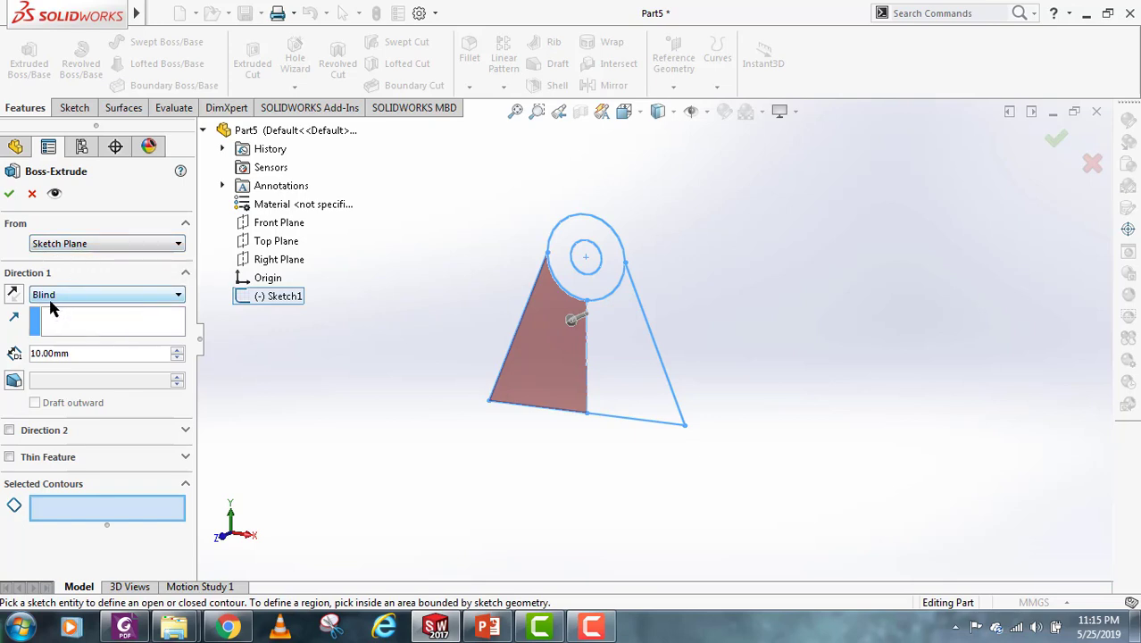
click(85, 354)
double_click(51, 353)
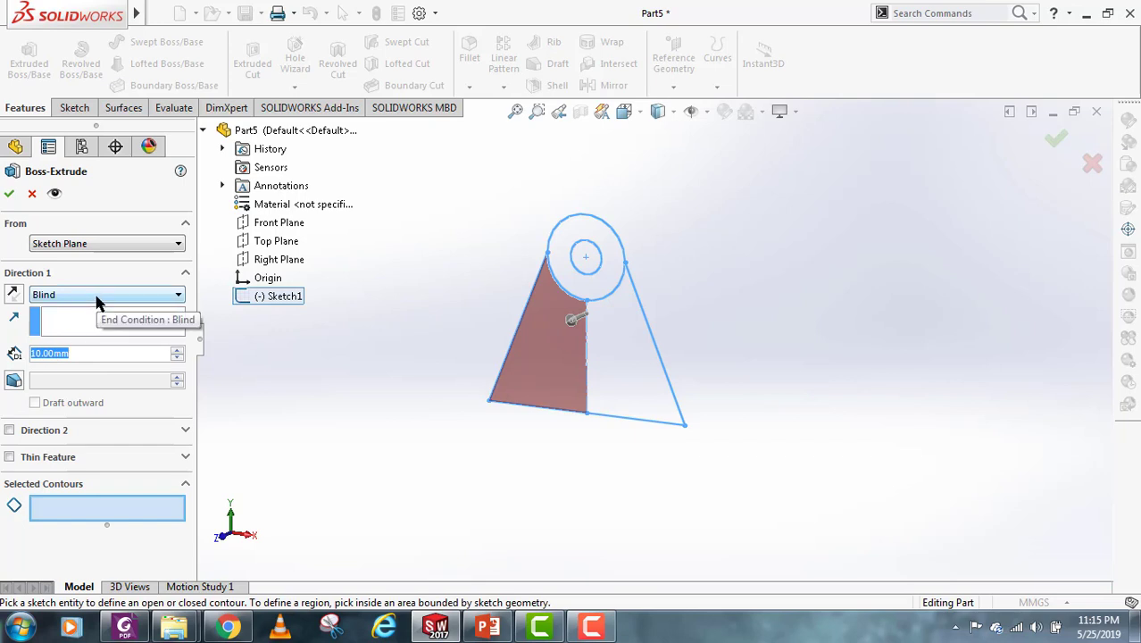
Step: Select the ring region between the two circles as the contour and set the first-direction depth to 15 mm
click(612, 280)
middle_drag(691, 348, 665, 339)
double_click(50, 352)
text(15)
key(Return)
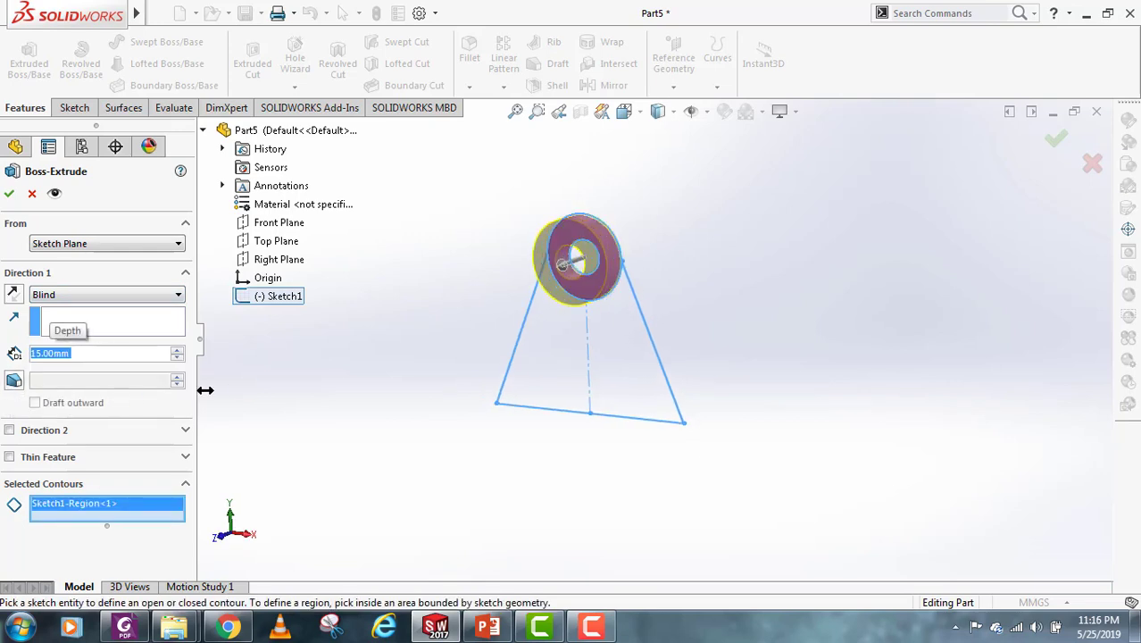
Step: Enable the second direction with a Blind depth of 5 mm and complete the ring's extrusion
middle_drag(666, 349, 659, 361)
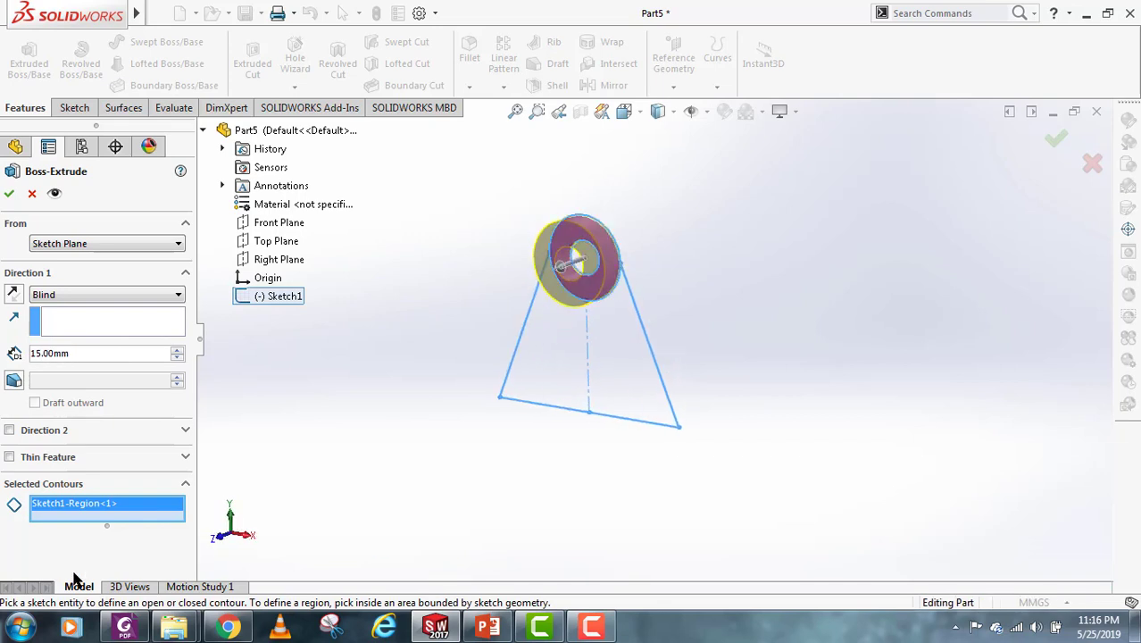
click(9, 430)
mouse_move(678, 382)
middle_down()
mouse_move(654, 351)
mouse_move(674, 371)
mouse_move(667, 293)
mouse_move(571, 375)
middle_up()
drag(79, 474, 29, 476)
text(5)
key(Return)
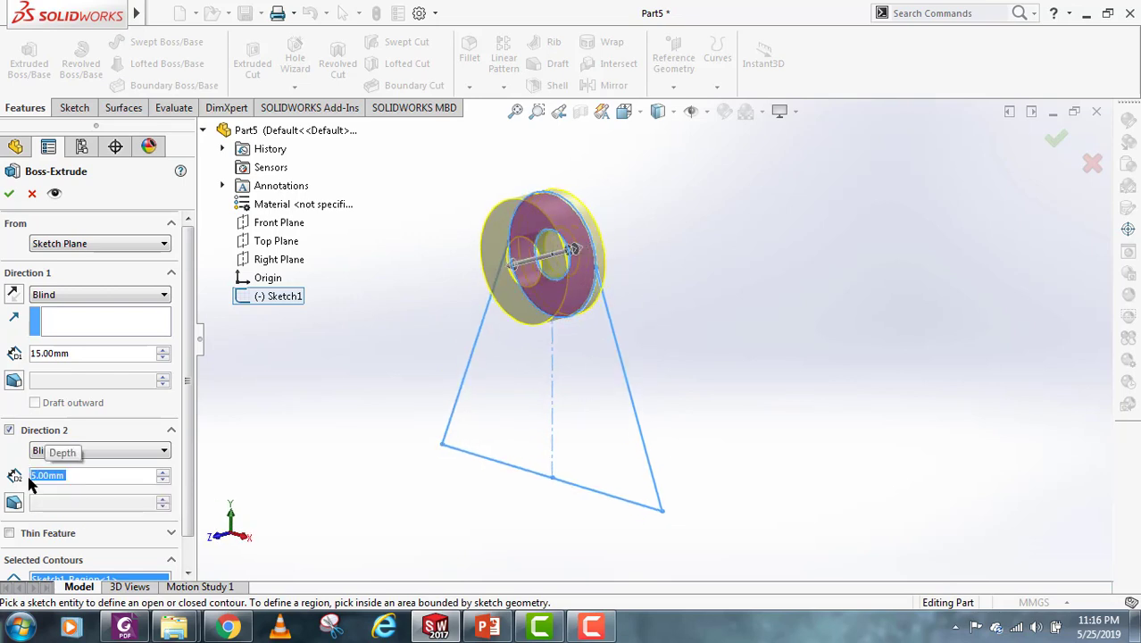
mouse_move(683, 372)
middle_down()
mouse_move(608, 337)
mouse_move(629, 364)
mouse_move(626, 355)
mouse_move(683, 360)
mouse_move(695, 401)
middle_up()
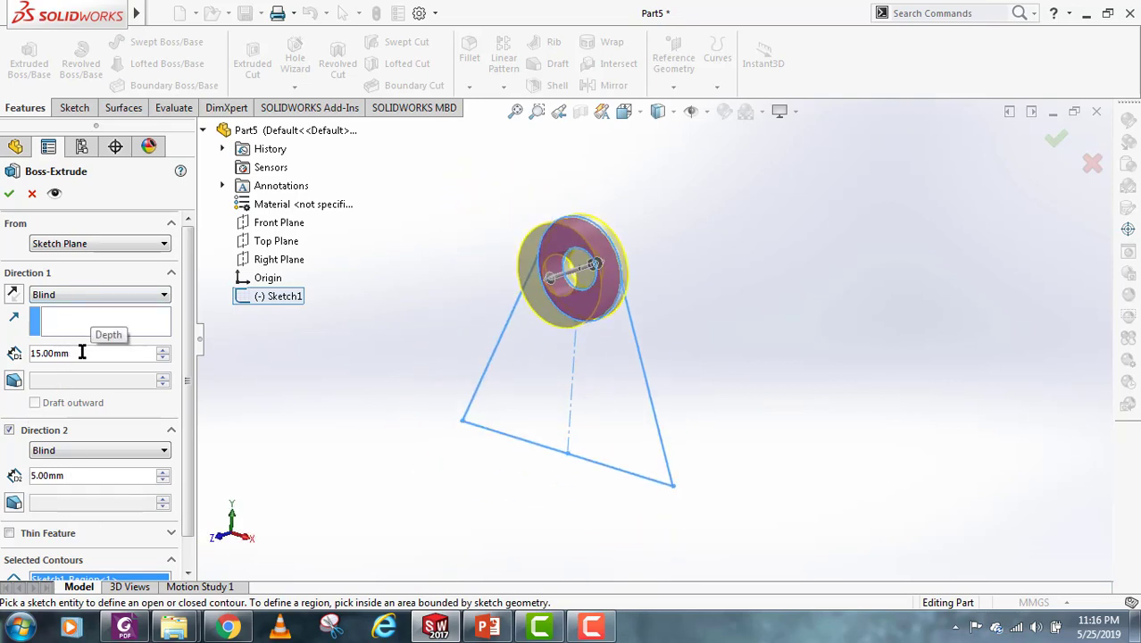
click(10, 197)
Step: Start a second Extruded Boss/Base reusing the ring feature's sketch, with a Through All end condition in the first direction
middle_drag(702, 366, 634, 382)
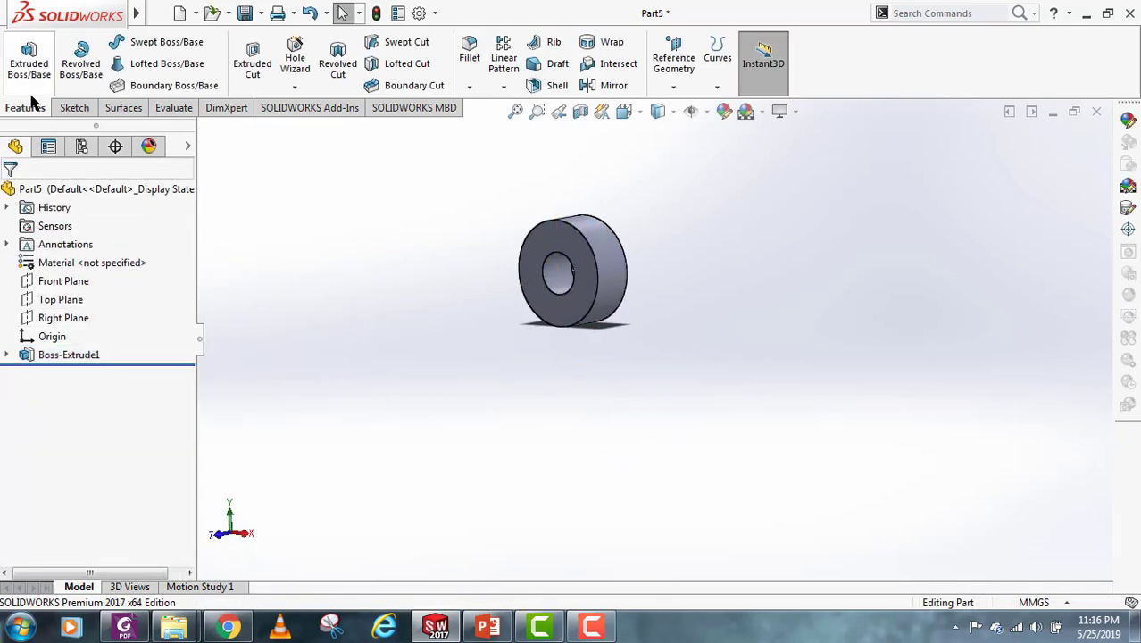
click(7, 354)
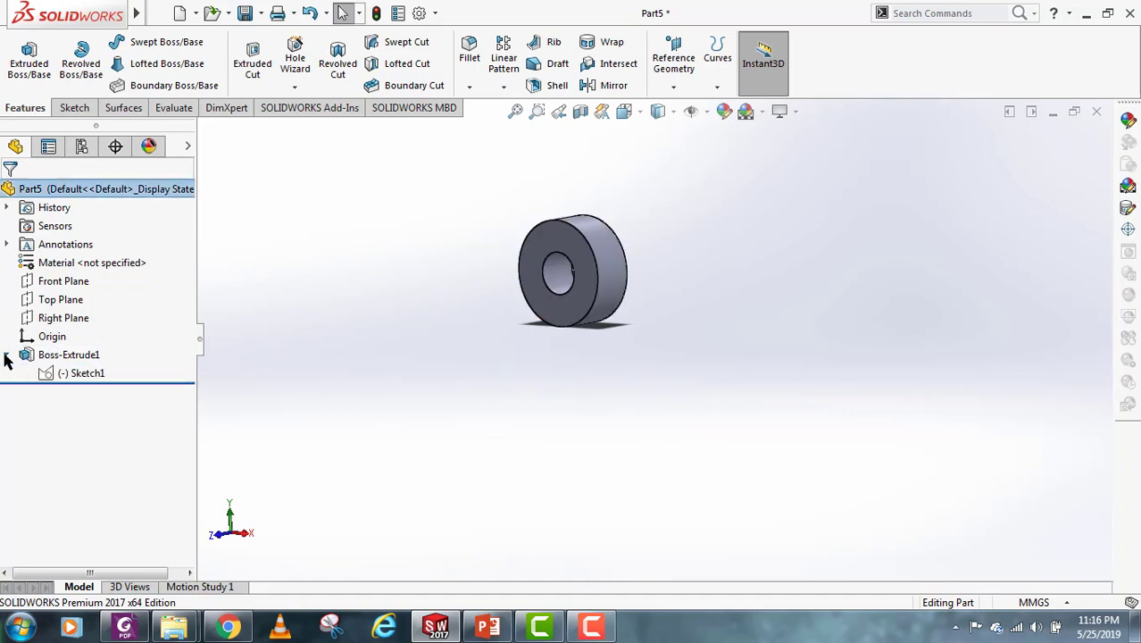
click(79, 373)
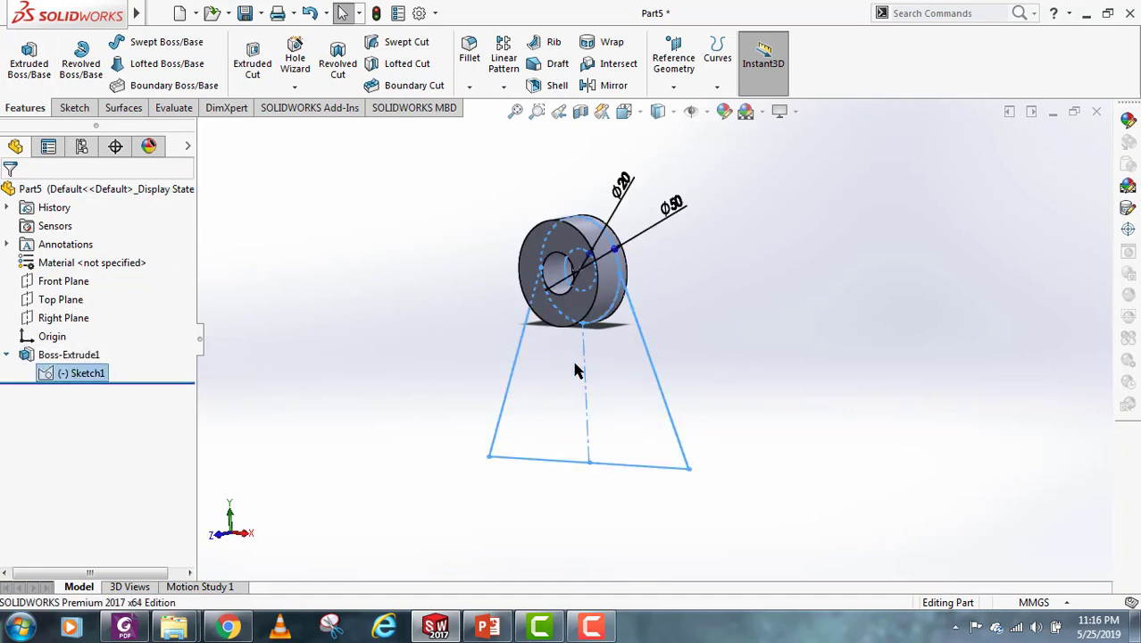
click(28, 64)
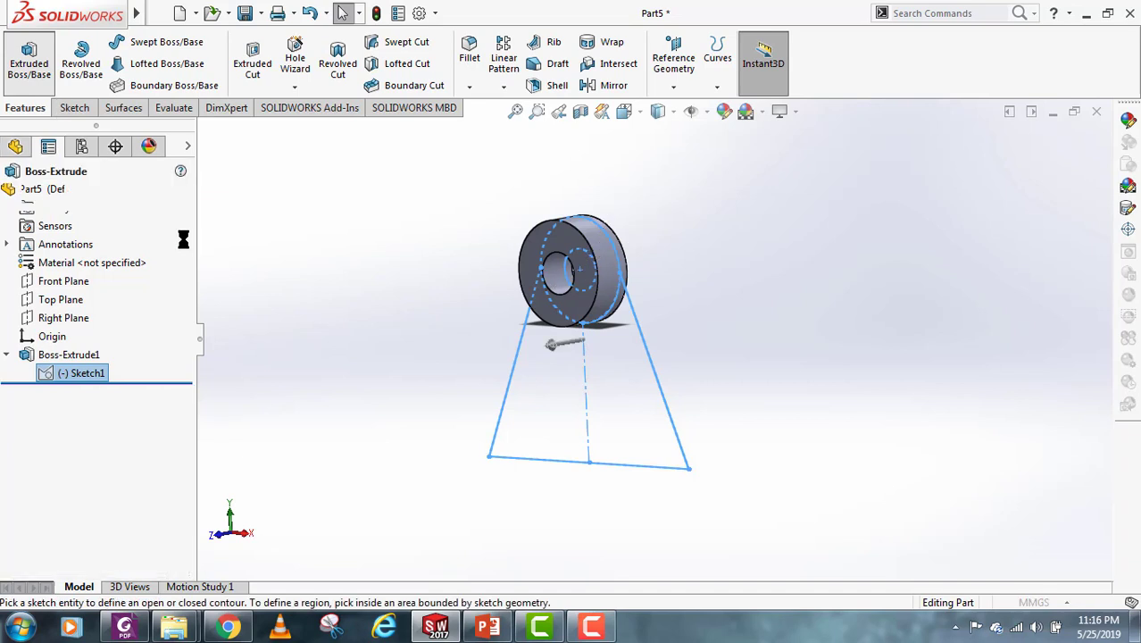
click(108, 299)
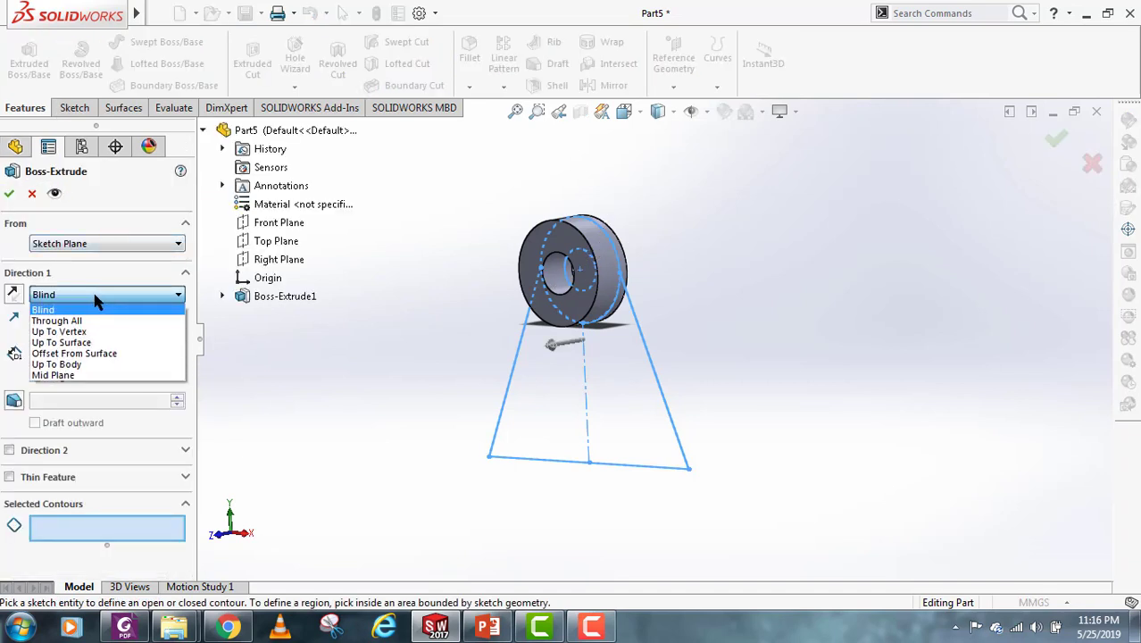
click(59, 321)
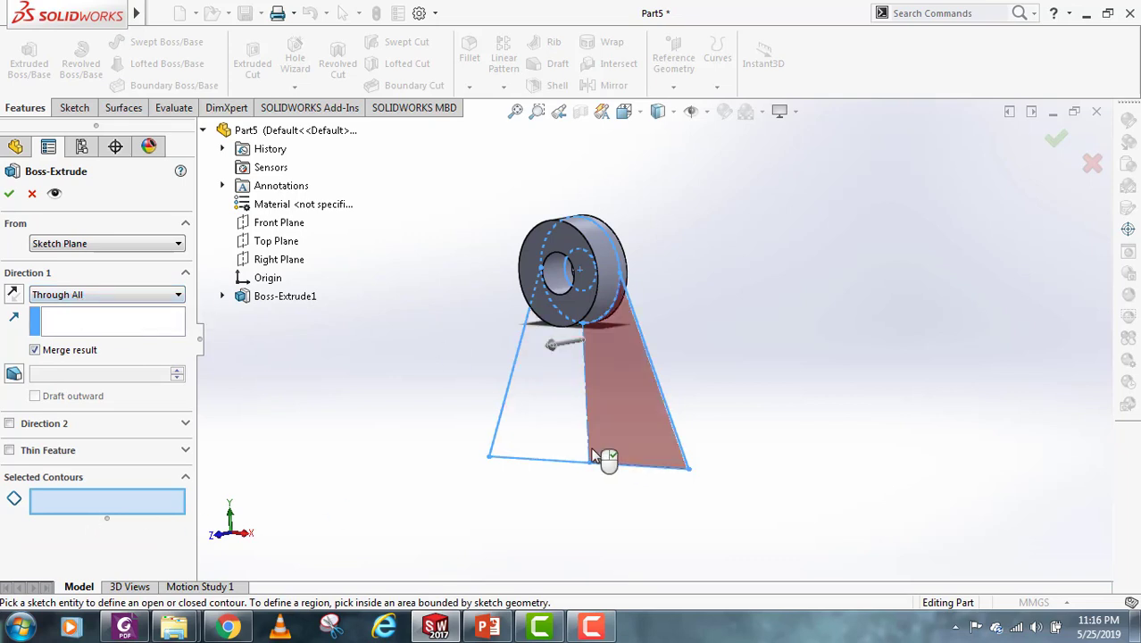
Step: Select the two tapered sketch regions below the ring, either side of the centerline, as the extrusion contours
click(616, 443)
click(642, 409)
middle_drag(652, 407, 558, 466)
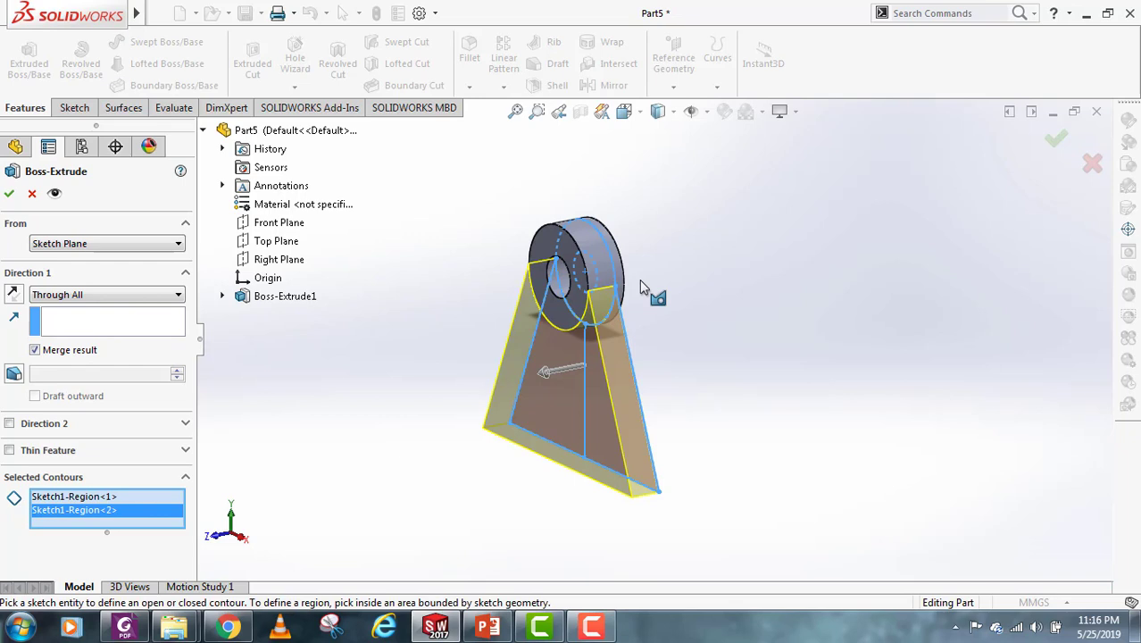
middle_drag(706, 357, 475, 257)
middle_drag(504, 333, 505, 353)
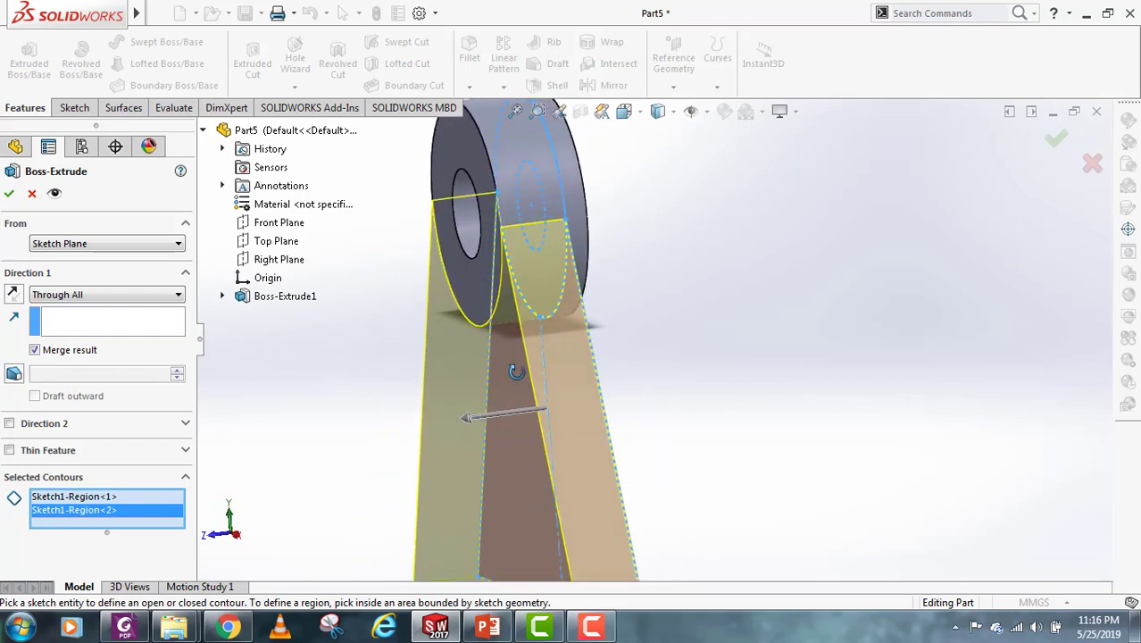
click(123, 294)
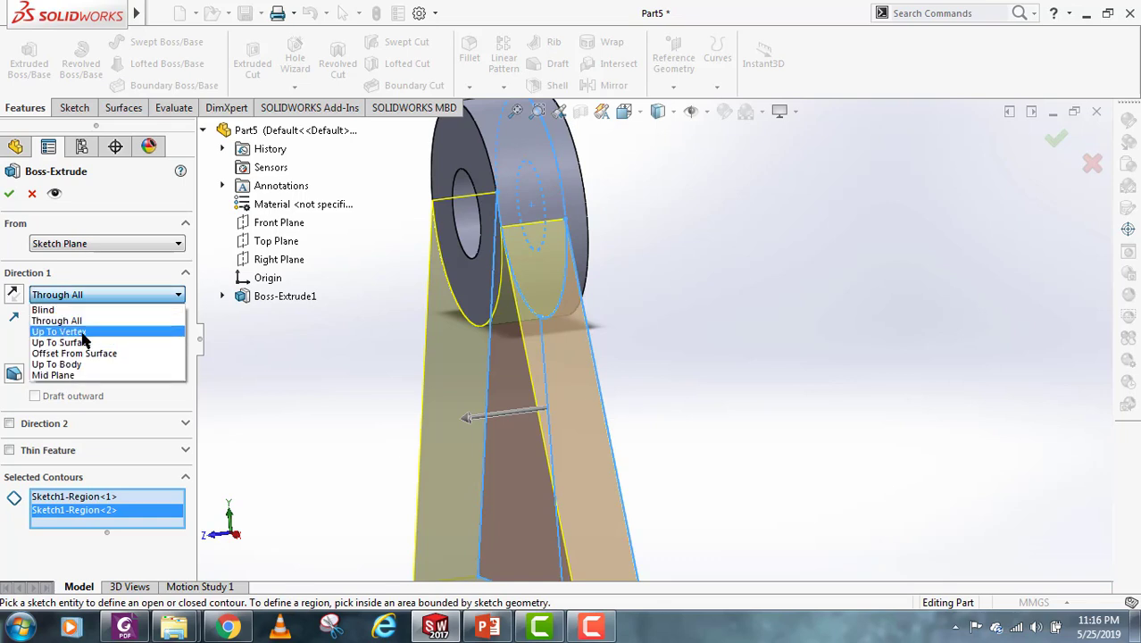
click(89, 333)
scroll(679, 295, up, 3)
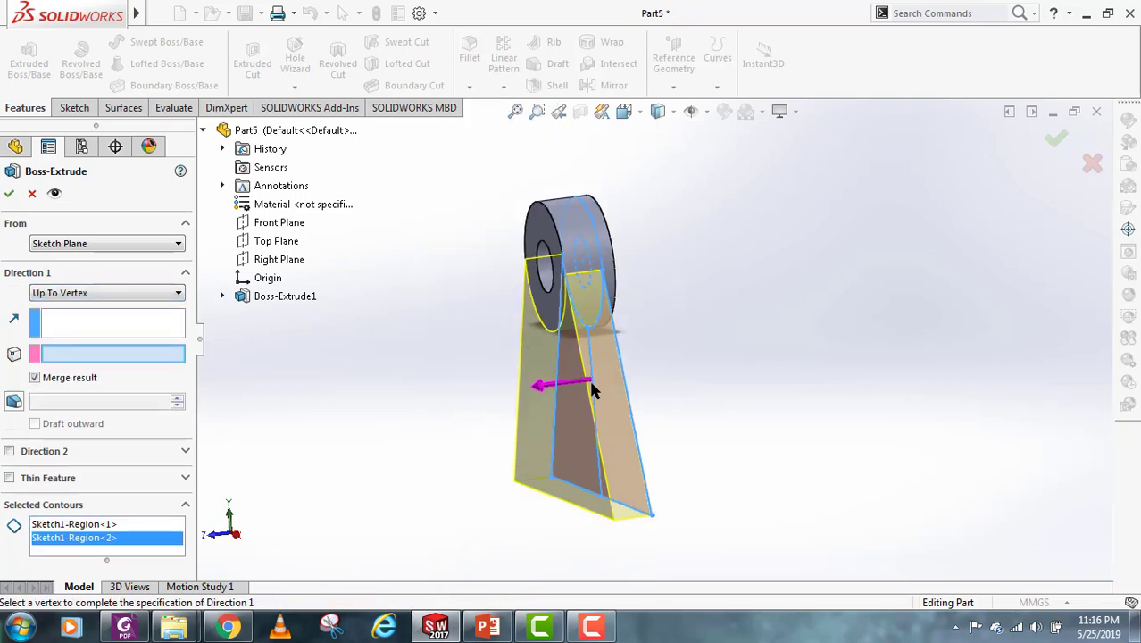
click(122, 294)
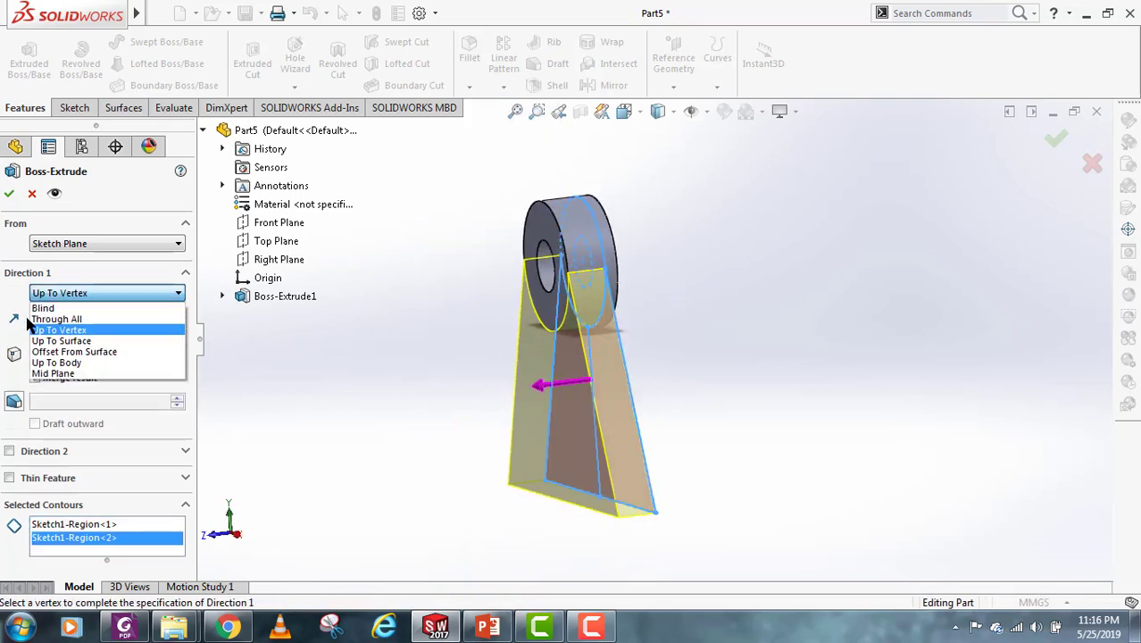
click(79, 321)
Step: Complete the Through All extrusion of the tapered web beneath the ring
middle_drag(554, 393, 428, 399)
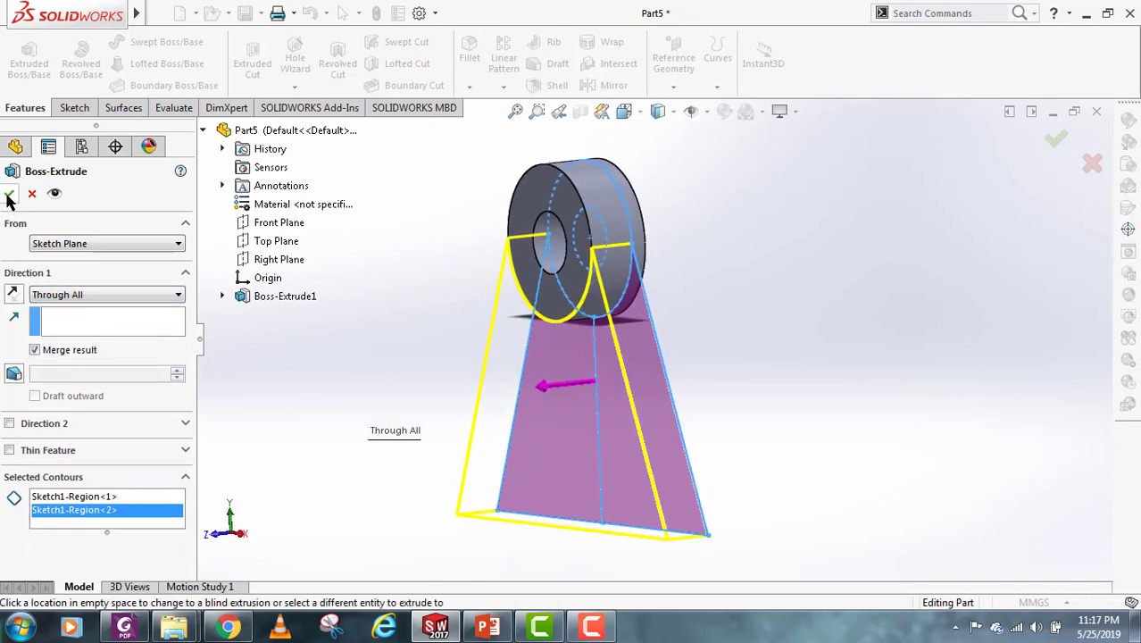
click(9, 193)
click(696, 320)
Step: Sketch a rectangle on the web's face below its bottom edge, upper corners coincident with the face's lower vertices, and exit the sketch
scroll(741, 400, up, 3)
middle_drag(741, 400, 571, 357)
scroll(509, 430, down, 3)
click(572, 357)
click(74, 107)
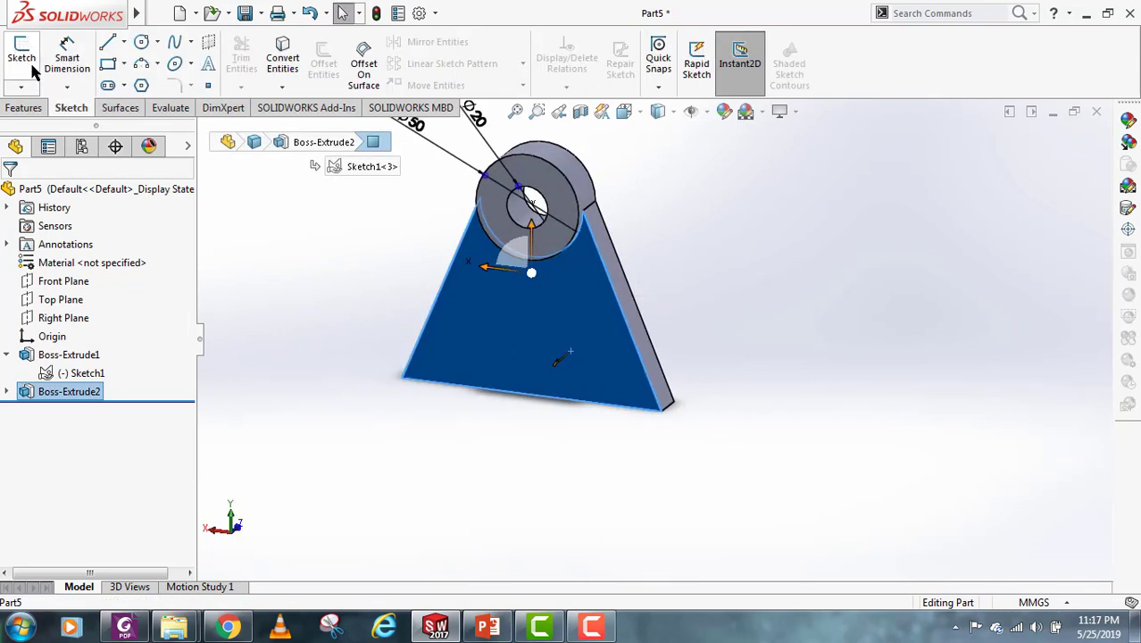
click(21, 58)
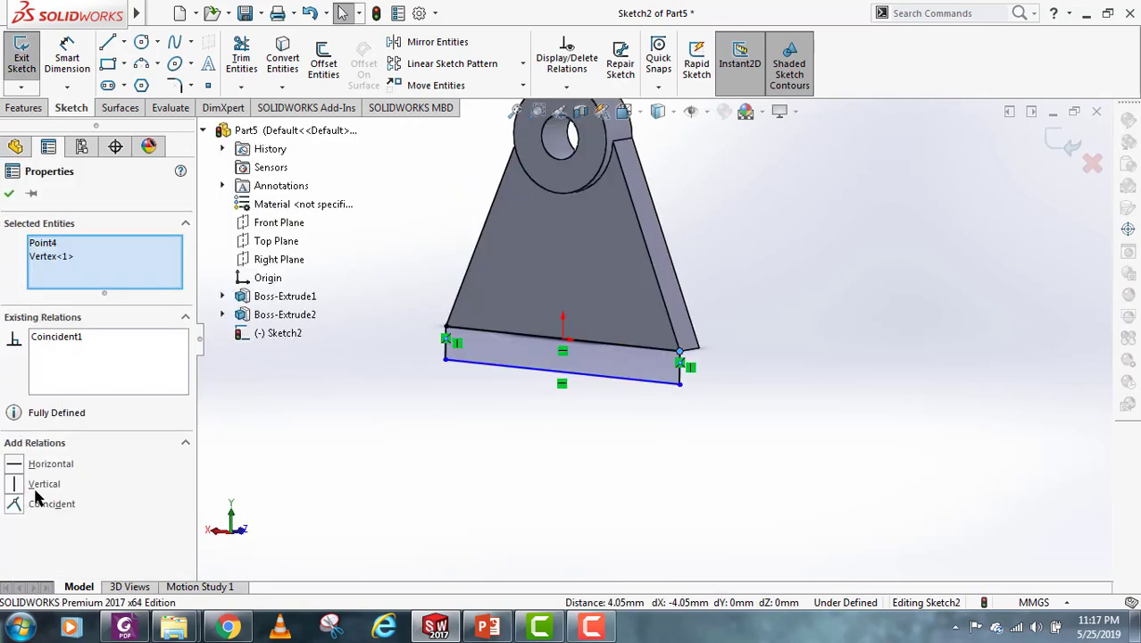
click(1064, 144)
Step: Start an Extruded Boss/Base from the rectangle sketch below the web
middle_drag(777, 451, 625, 384)
click(25, 108)
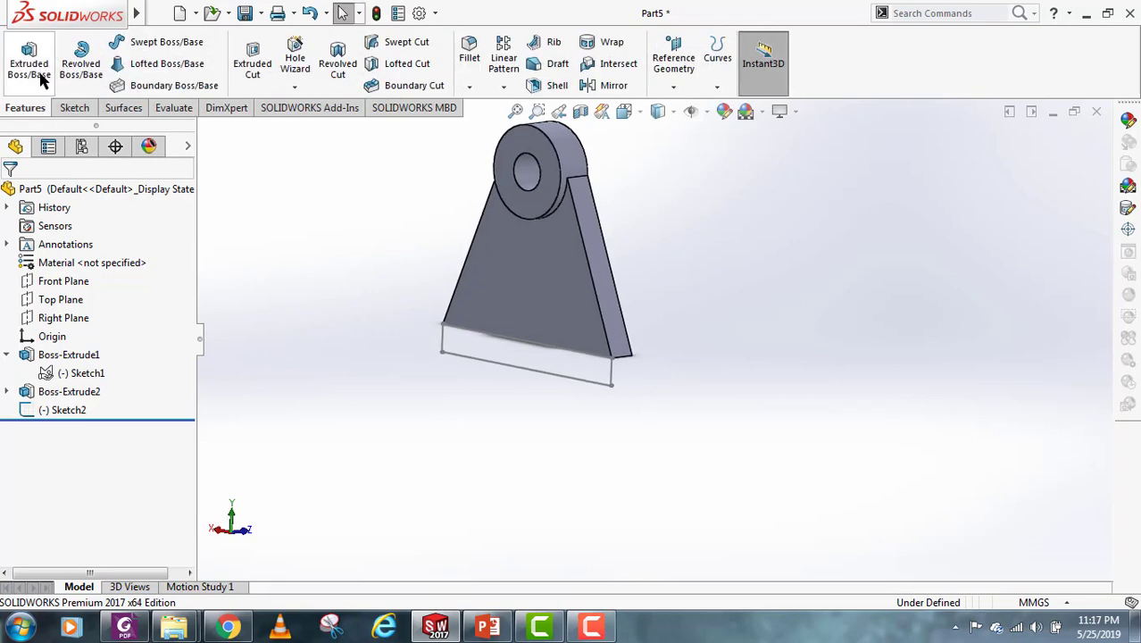
click(35, 68)
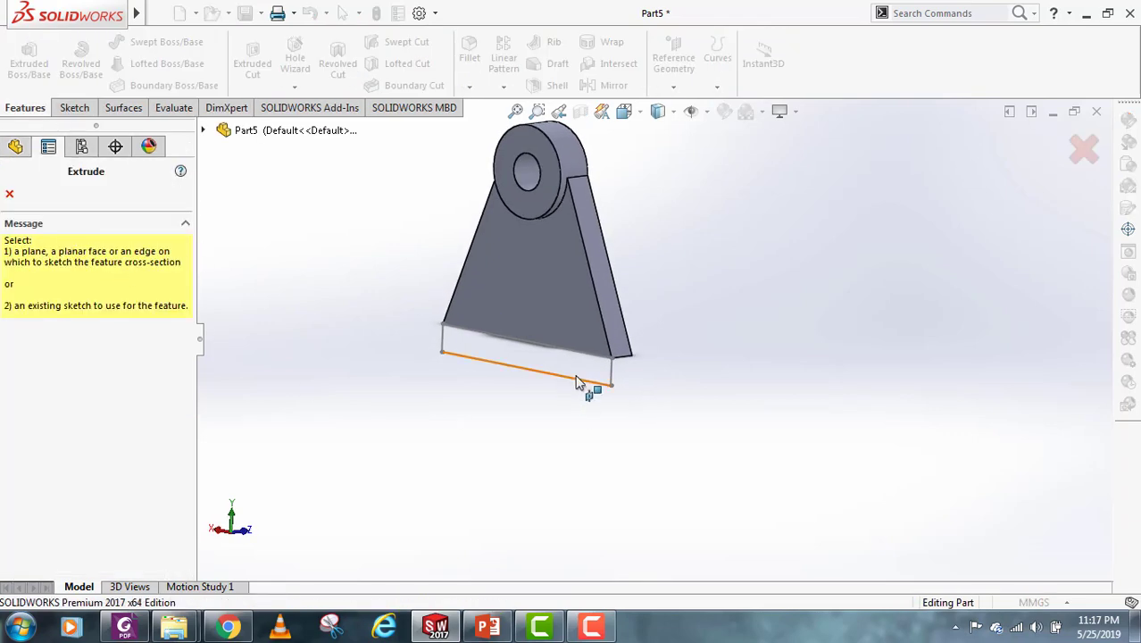
click(574, 385)
middle_drag(697, 430, 571, 389)
Step: Try an Up To Vertex end condition, ending the base extrusion at the web's lower corner on its opposite face
click(136, 294)
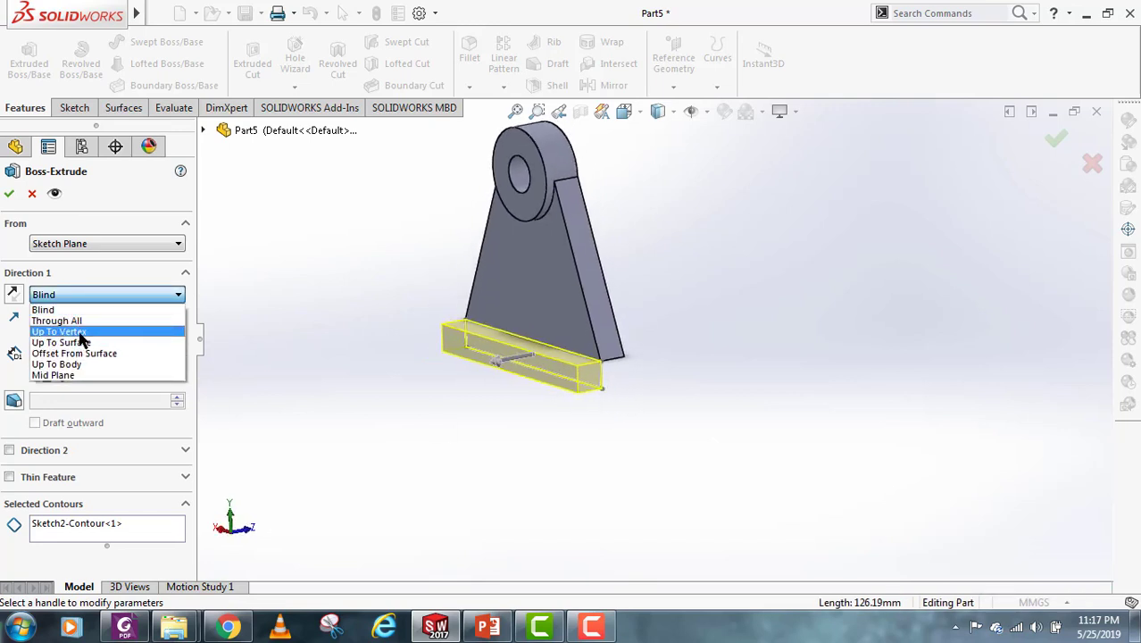
click(63, 331)
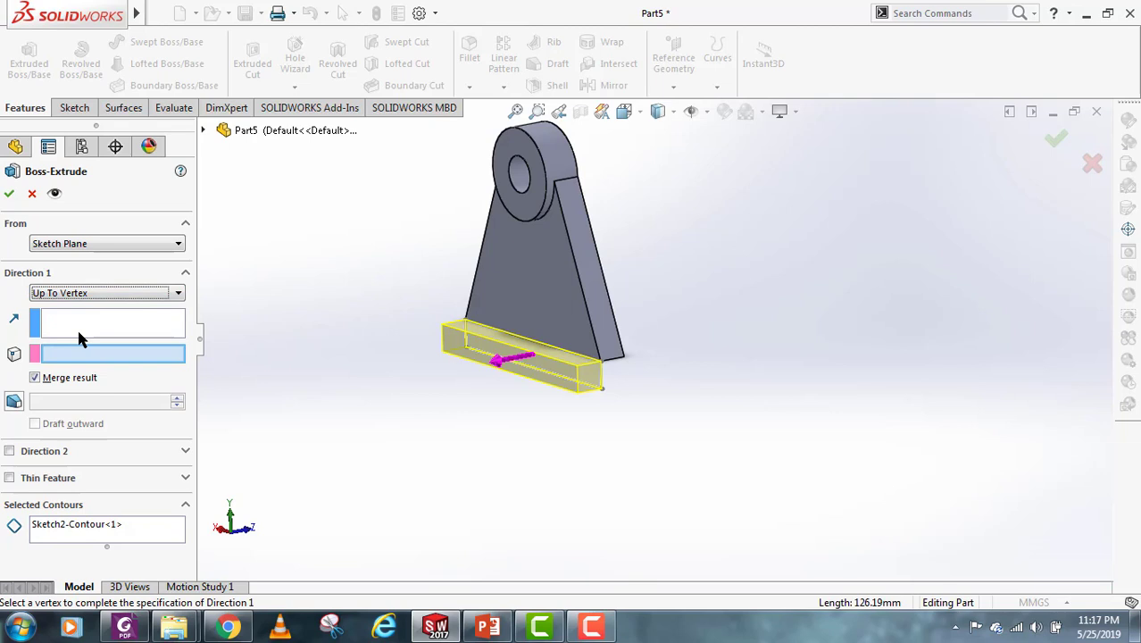
scroll(613, 374, down, 2)
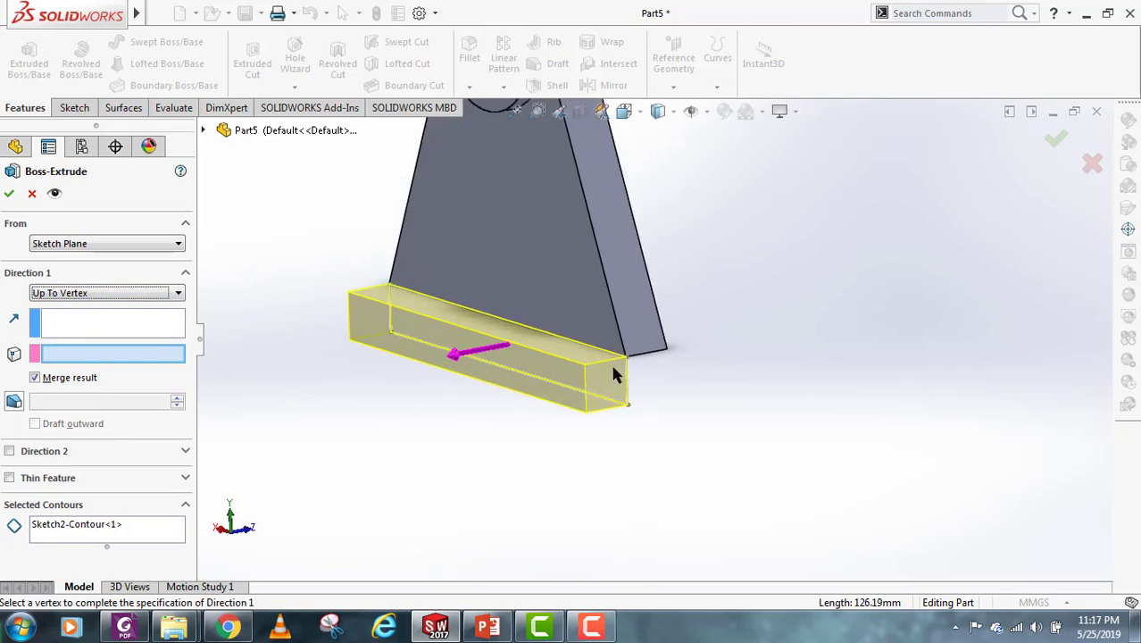
click(668, 350)
mouse_move(688, 378)
middle_down()
mouse_move(741, 379)
mouse_move(681, 359)
mouse_move(689, 380)
middle_up()
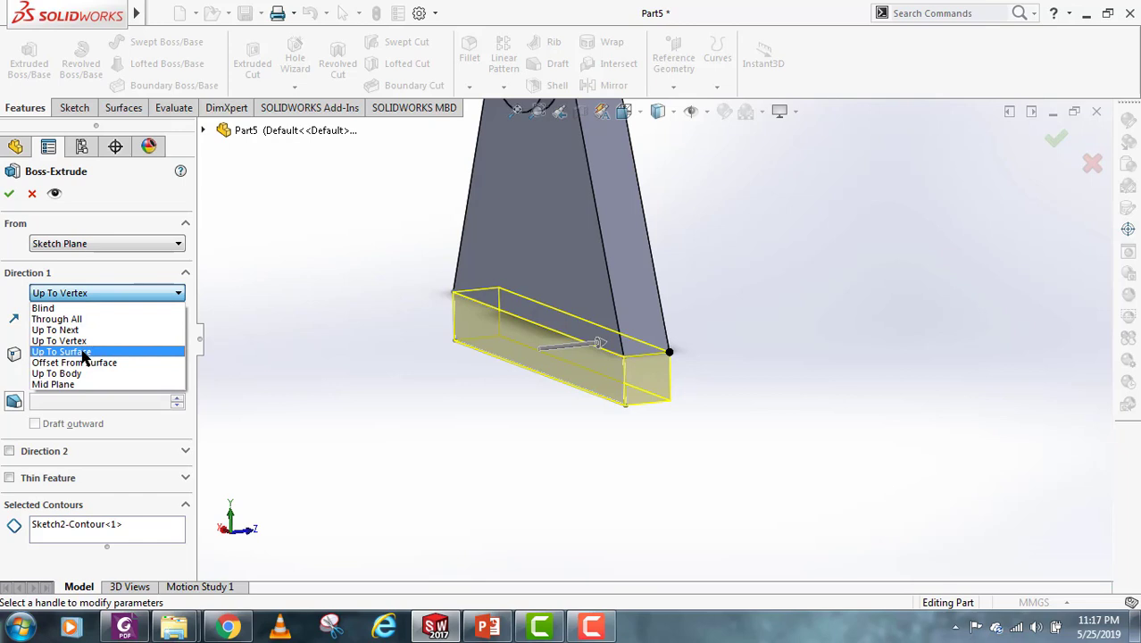
Step: Try an Up To Surface end condition, selecting the web's opposite face as the end surface of the base extrusion
click(83, 357)
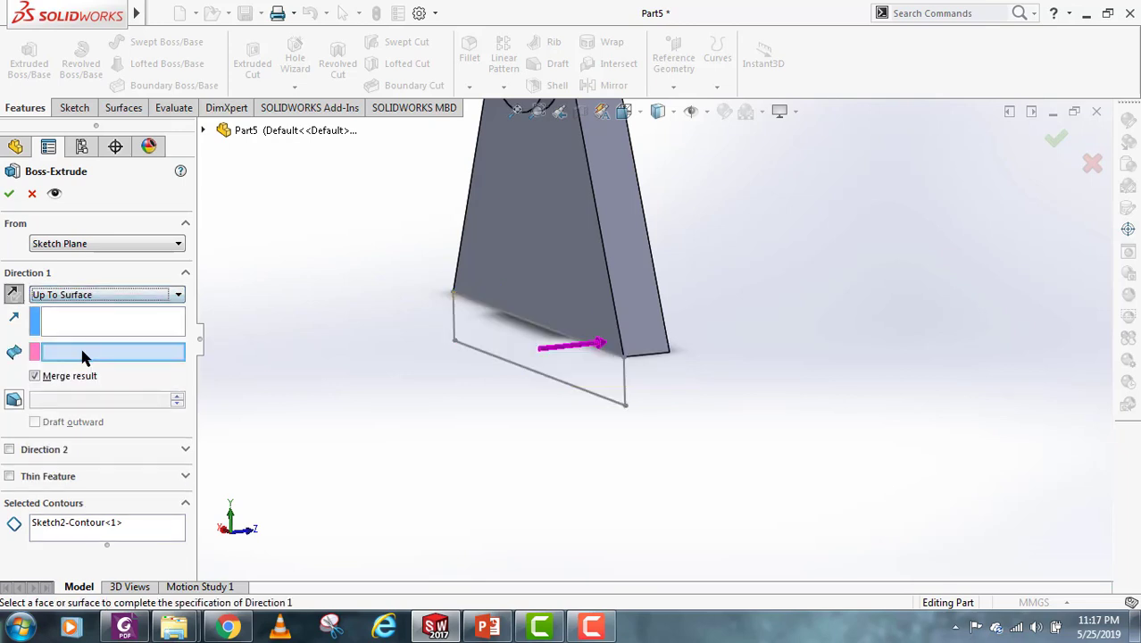
middle_drag(696, 304, 679, 403)
click(736, 303)
scroll(707, 383, down, 3)
scroll(680, 301, up, 3)
middle_drag(680, 301, 650, 350)
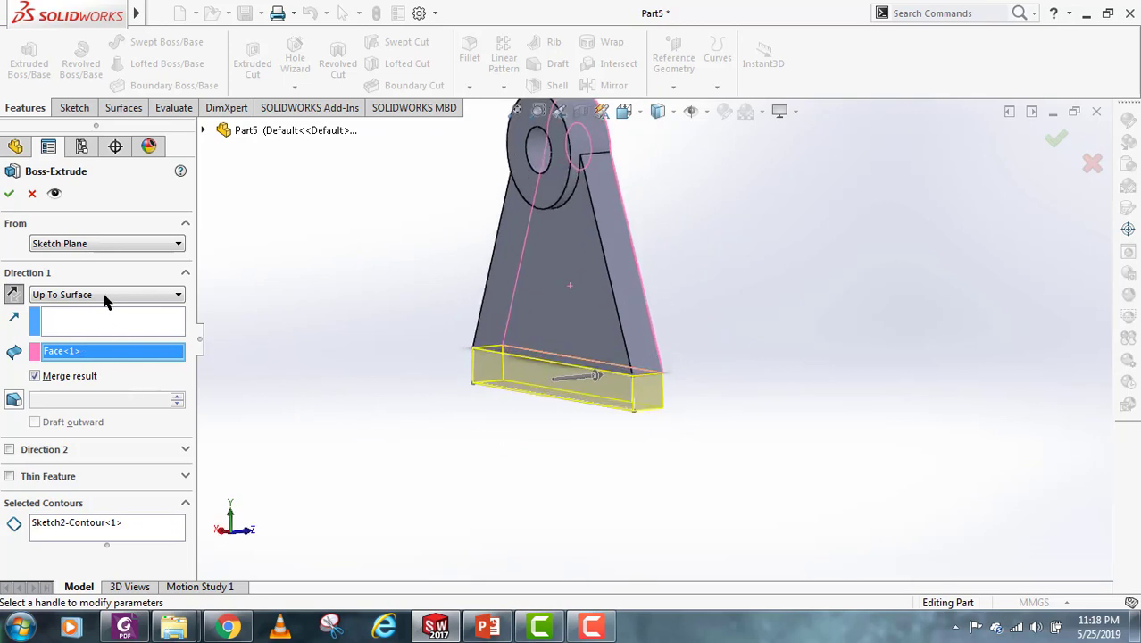
Step: Try an Offset From Surface end condition for the base, with a 10 mm offset from the web's opposite face
click(113, 297)
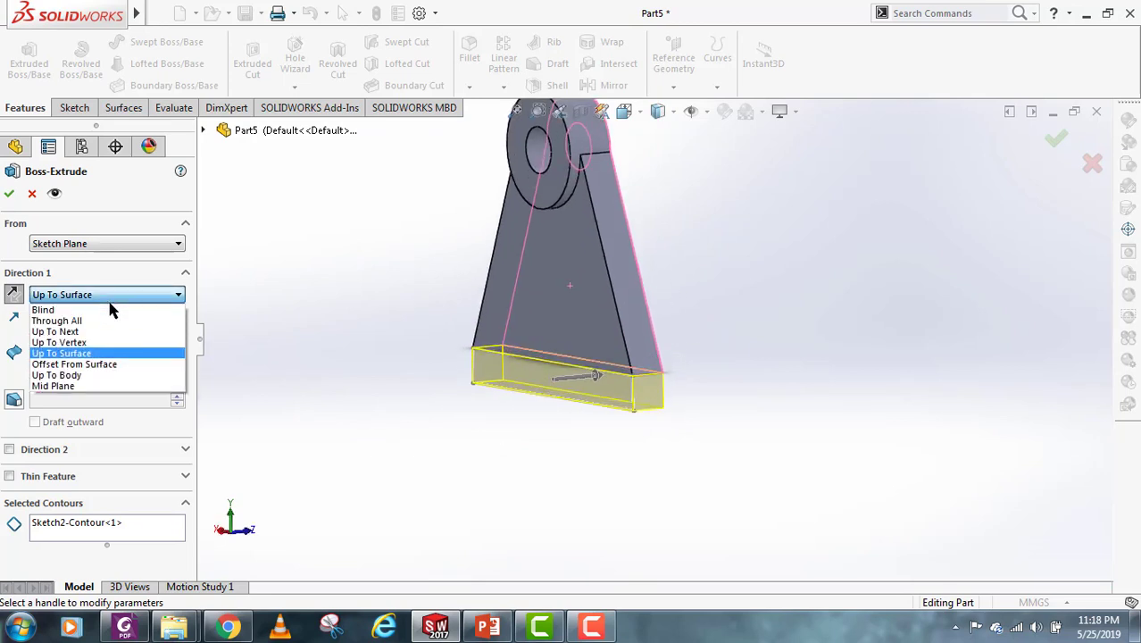
click(91, 366)
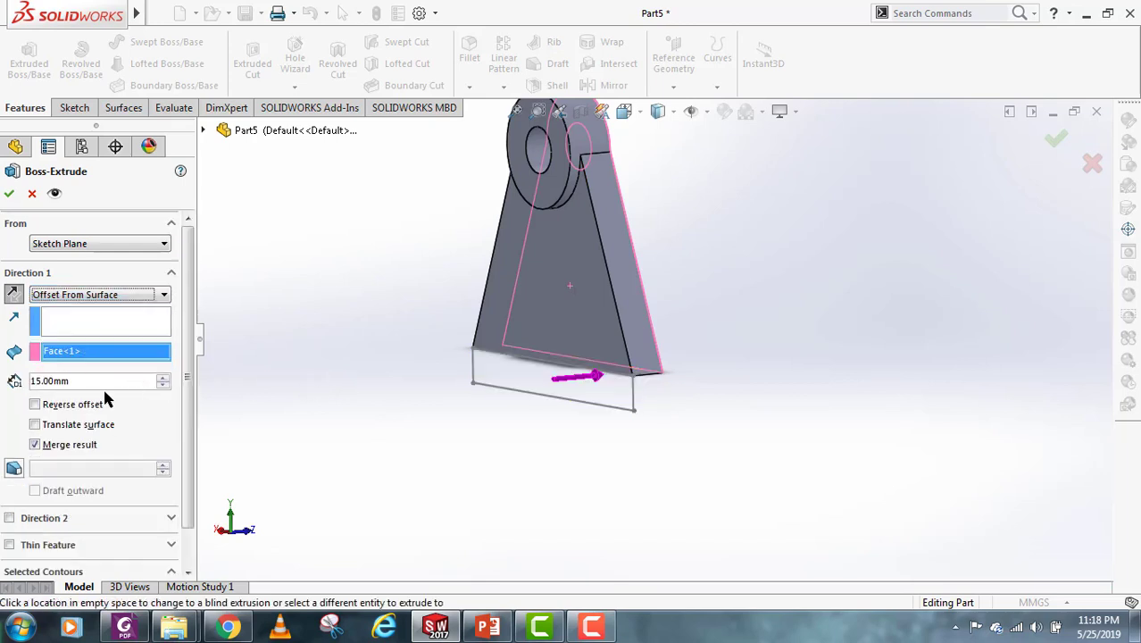
middle_drag(535, 419, 562, 344)
middle_drag(518, 388, 490, 384)
double_click(37, 382)
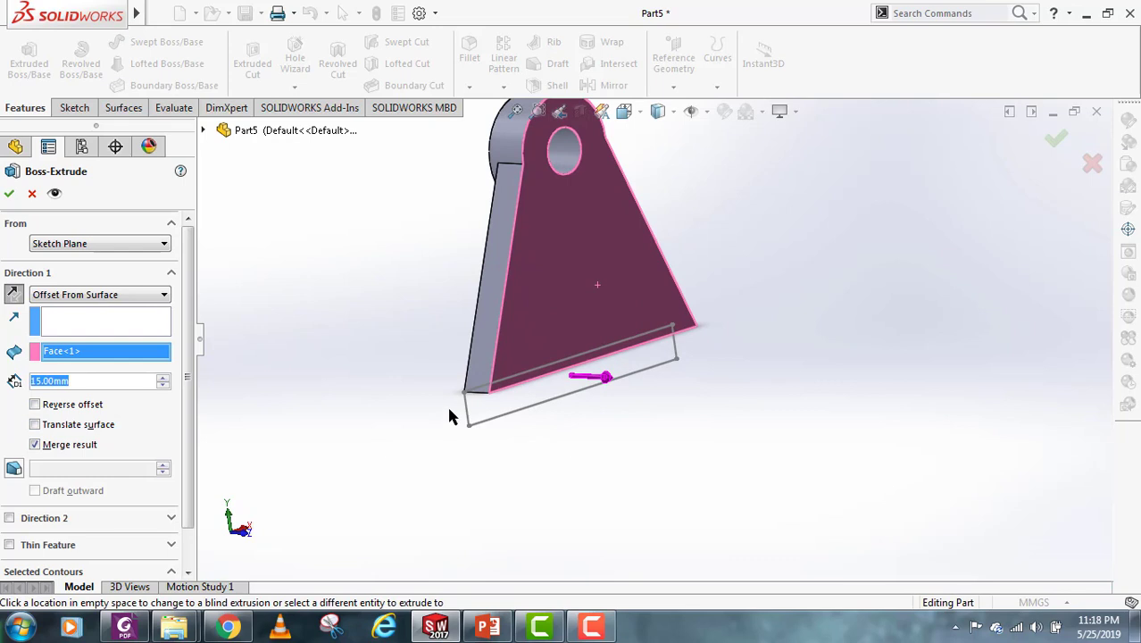
text(10)
key(Return)
middle_drag(593, 432, 552, 322)
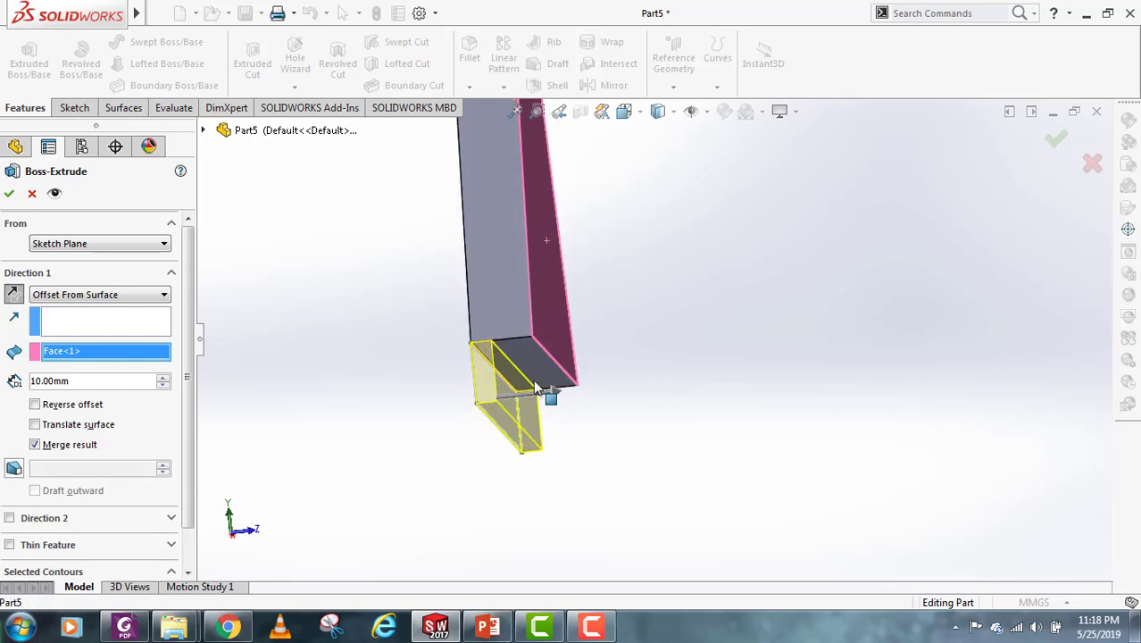
scroll(523, 363, down, 2)
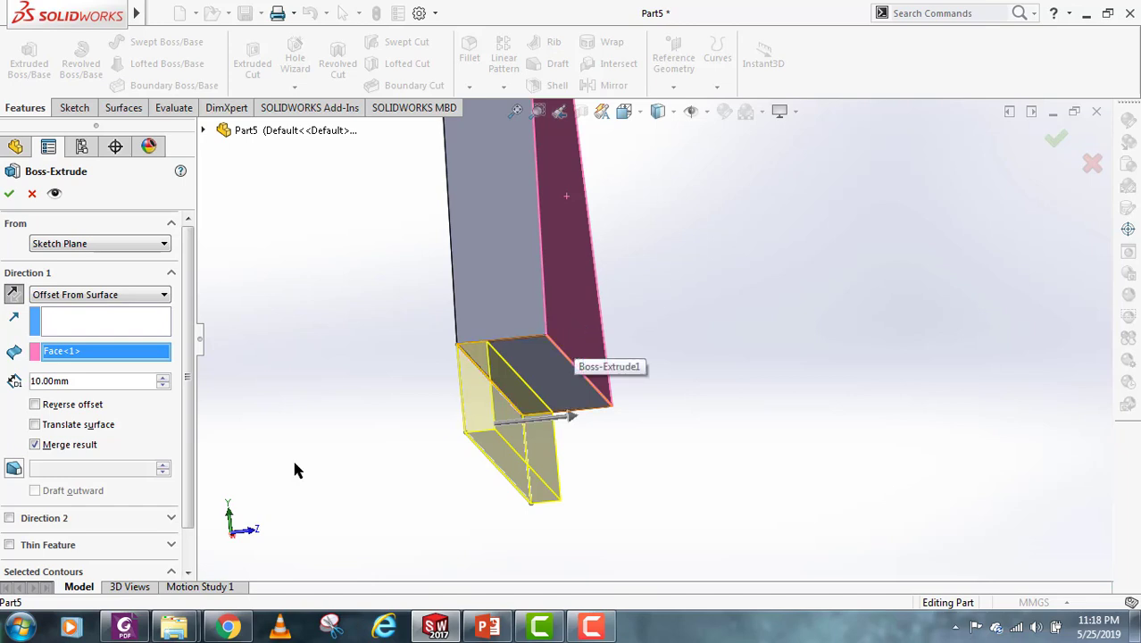
Step: Reverse the offset so the base extends beyond the selected web face, and inspect the preview
click(35, 406)
middle_drag(638, 373, 645, 421)
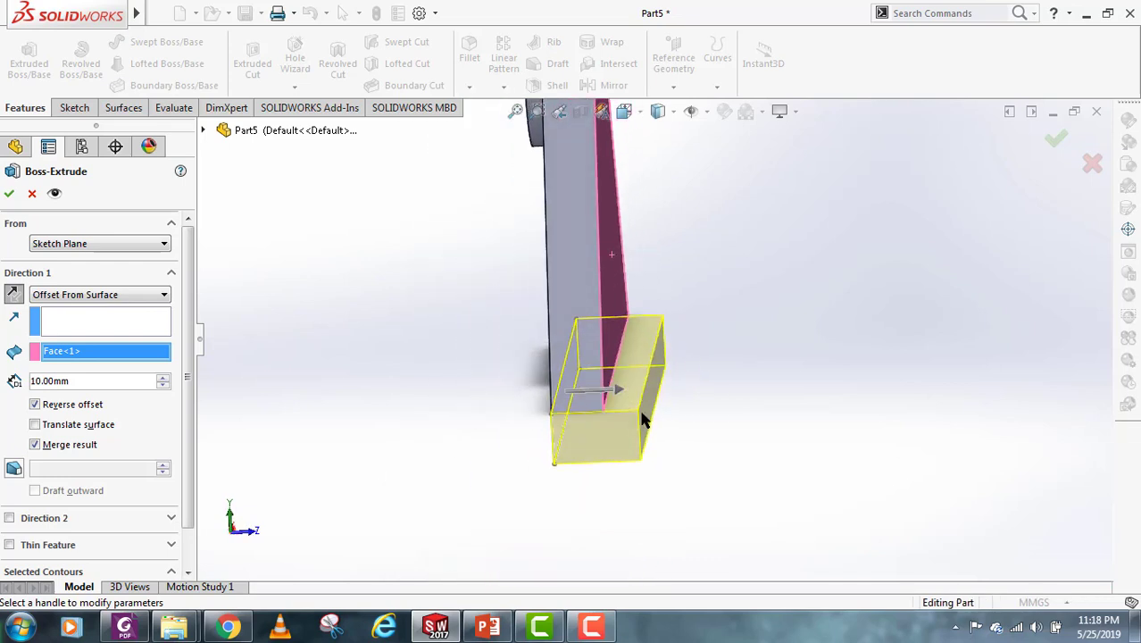
mouse_move(652, 369)
middle_down()
mouse_move(649, 355)
mouse_move(604, 424)
mouse_move(641, 389)
middle_up()
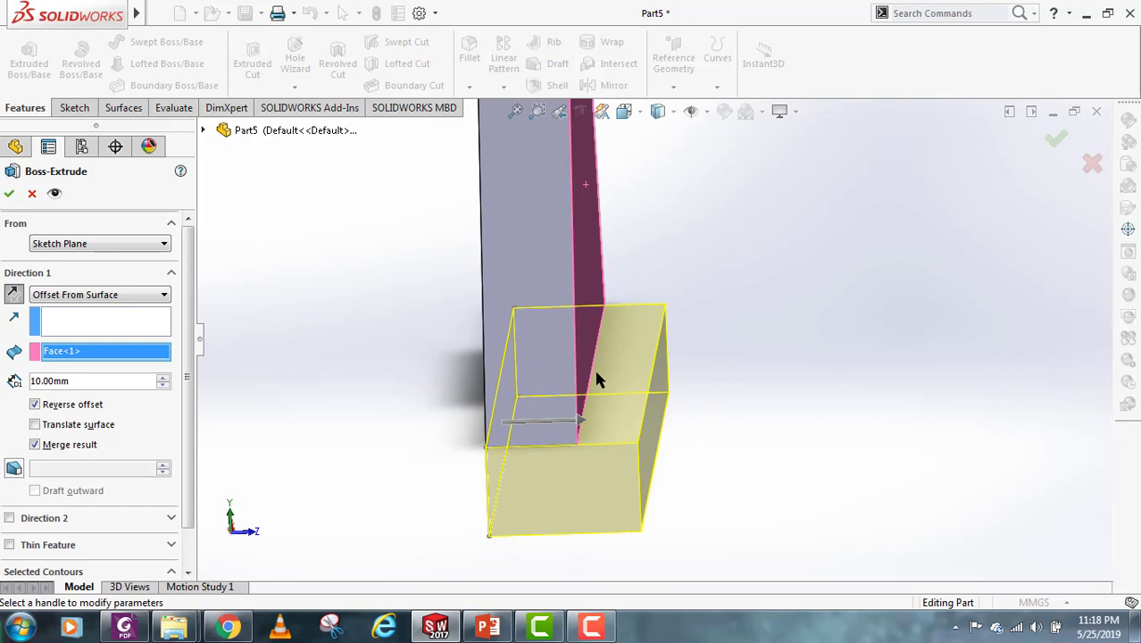
middle_drag(624, 438, 316, 369)
scroll(94, 260, down, 1)
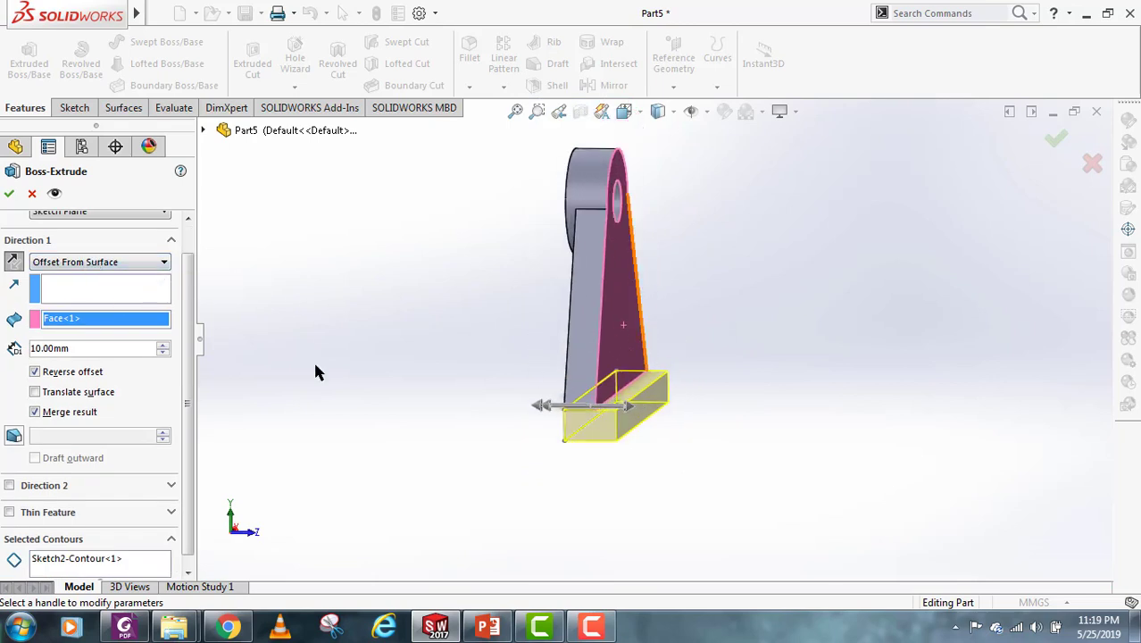
Step: Change the base extrusion's end condition to Mid Plane, set its depth to 100 mm, and complete the feature
click(94, 262)
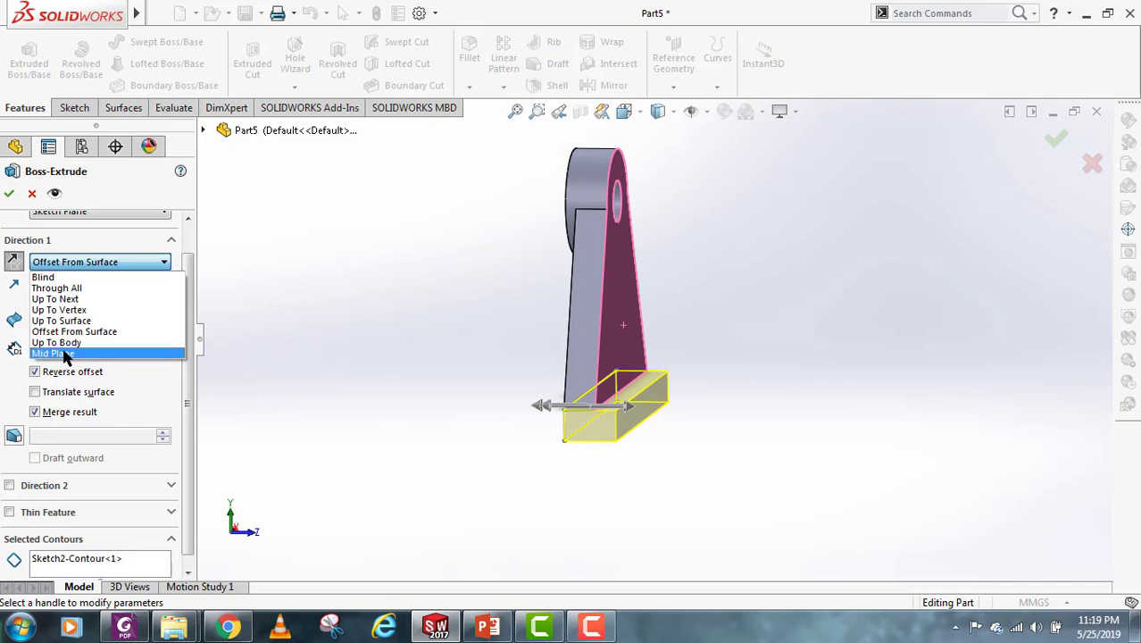
click(64, 355)
middle_drag(611, 425, 485, 473)
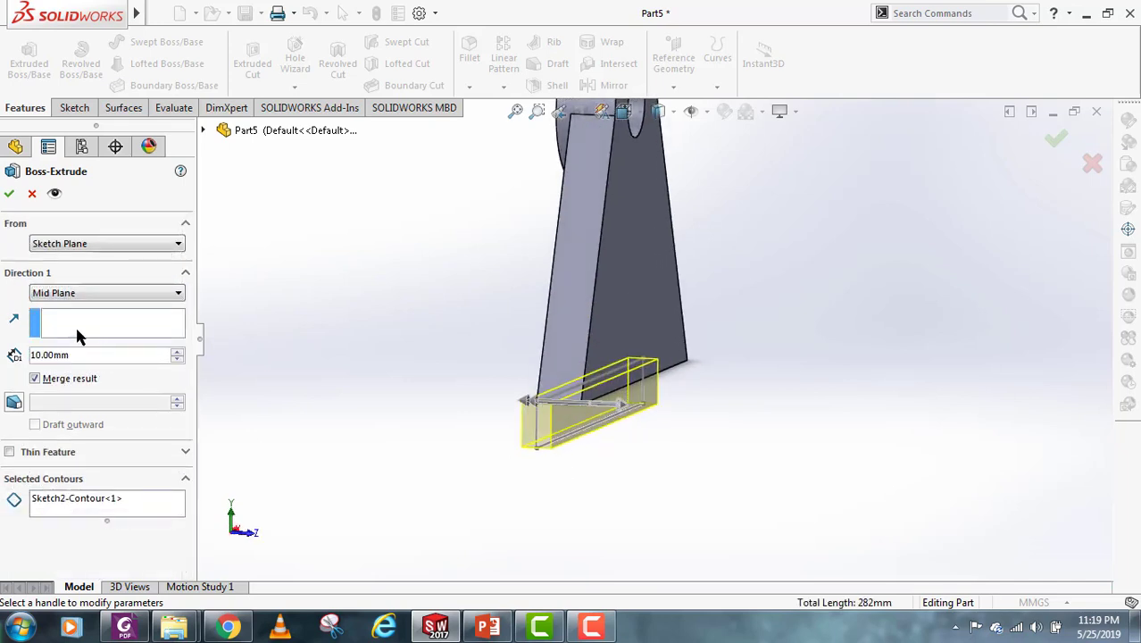
middle_drag(522, 430, 572, 447)
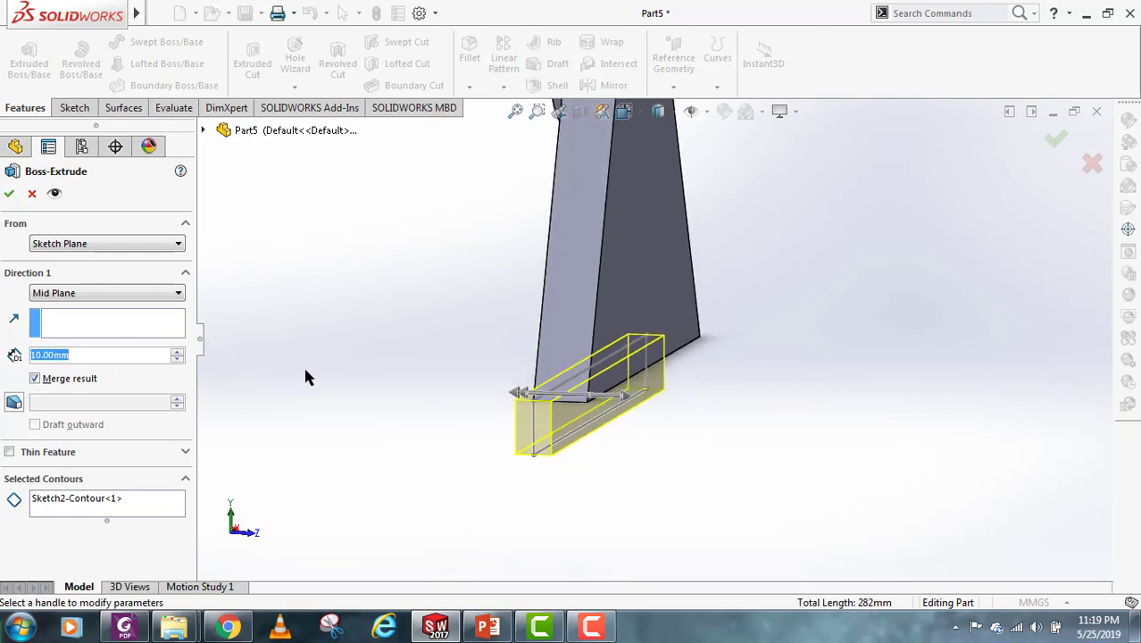
text(100)
key(Return)
middle_drag(302, 365, 628, 378)
click(12, 193)
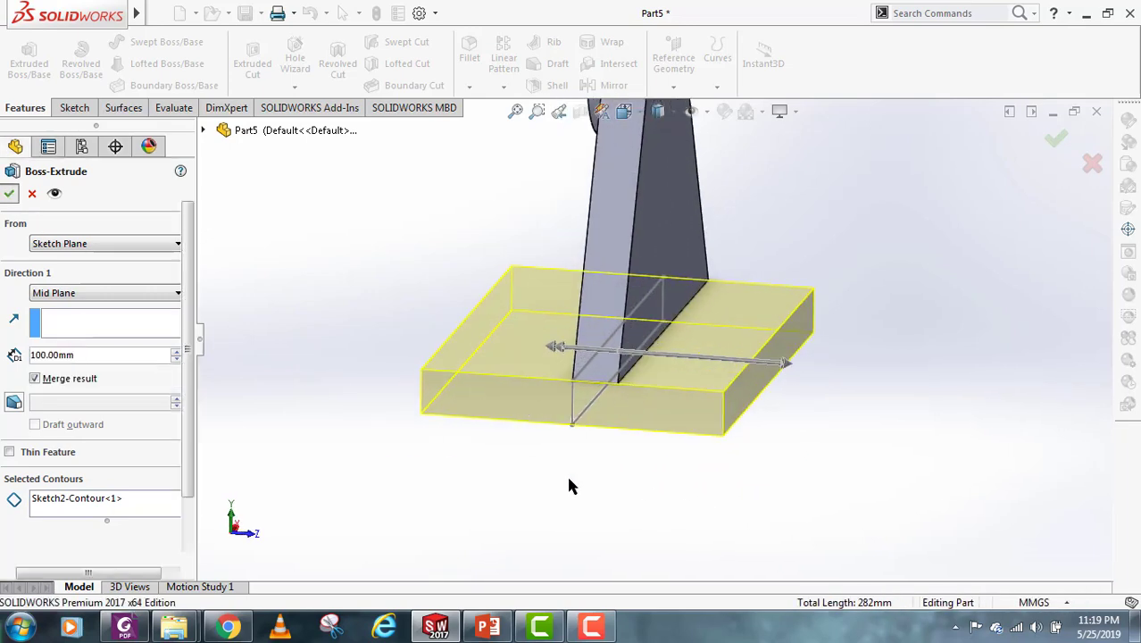
click(657, 437)
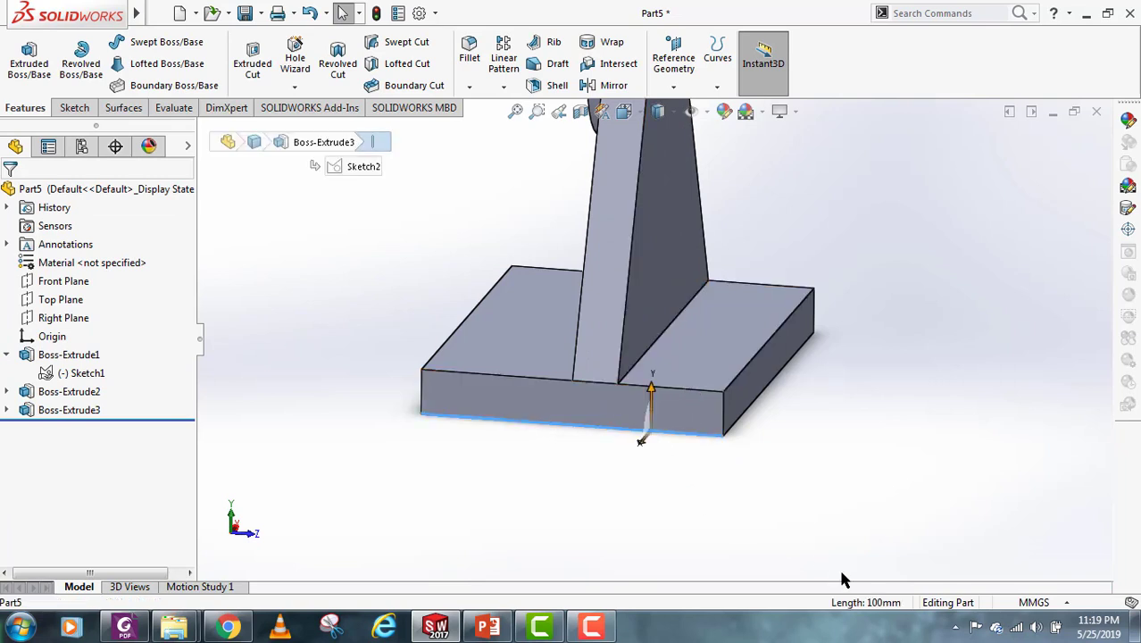
Step: Measure the normal distance between the web's side face and the parallel side face of the base nearest to it
middle_drag(712, 473, 783, 425)
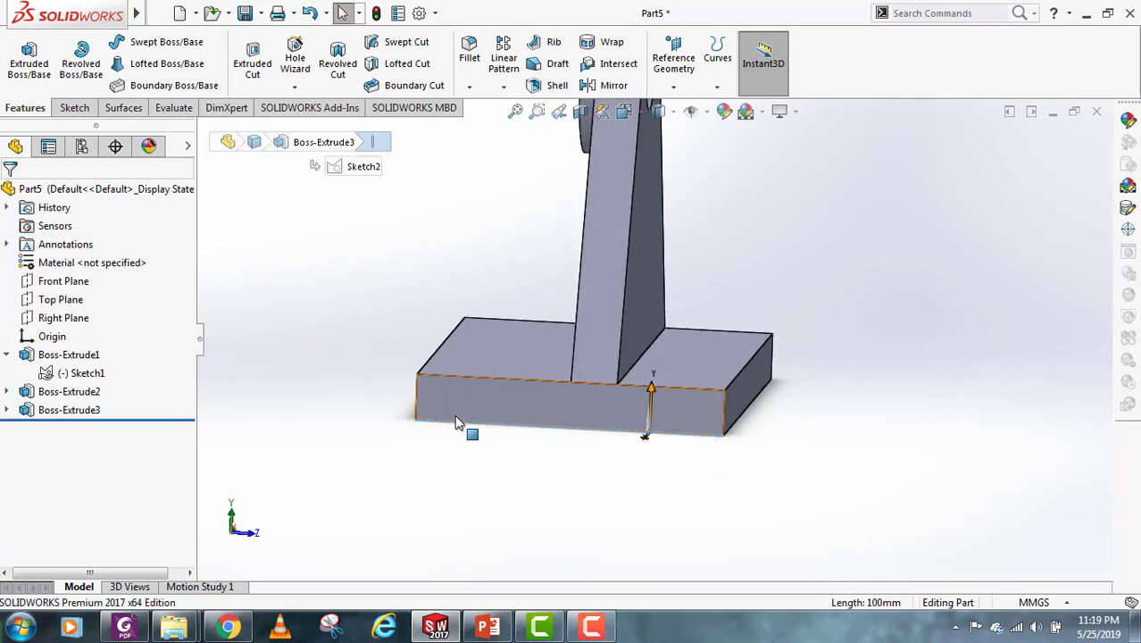
click(614, 438)
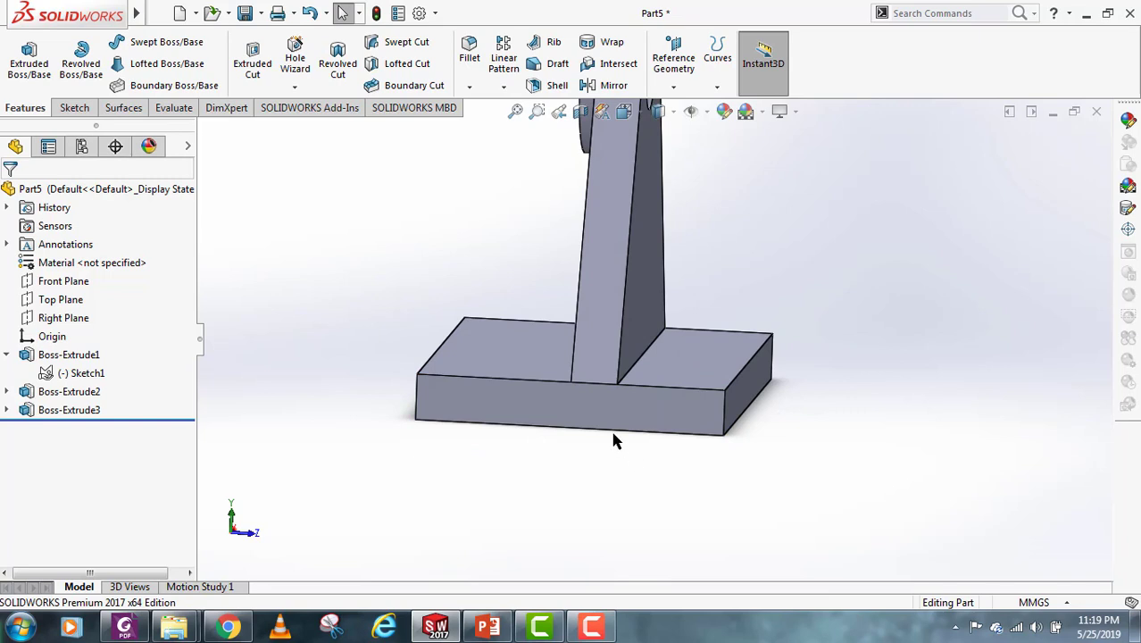
middle_drag(613, 429, 593, 382)
click(528, 299)
ctrl+click(473, 374)
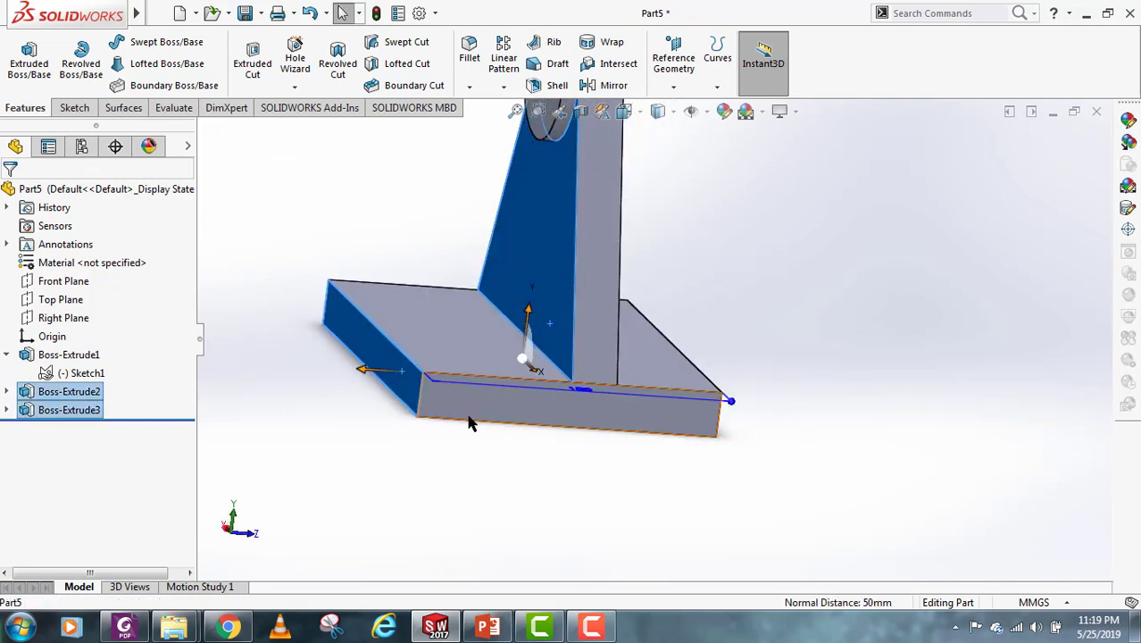
Step: Measure the normal distance from the same web face to the opposite side face of the base
middle_drag(628, 438, 743, 398)
click(538, 282)
ctrl+click(745, 406)
middle_drag(611, 441, 705, 441)
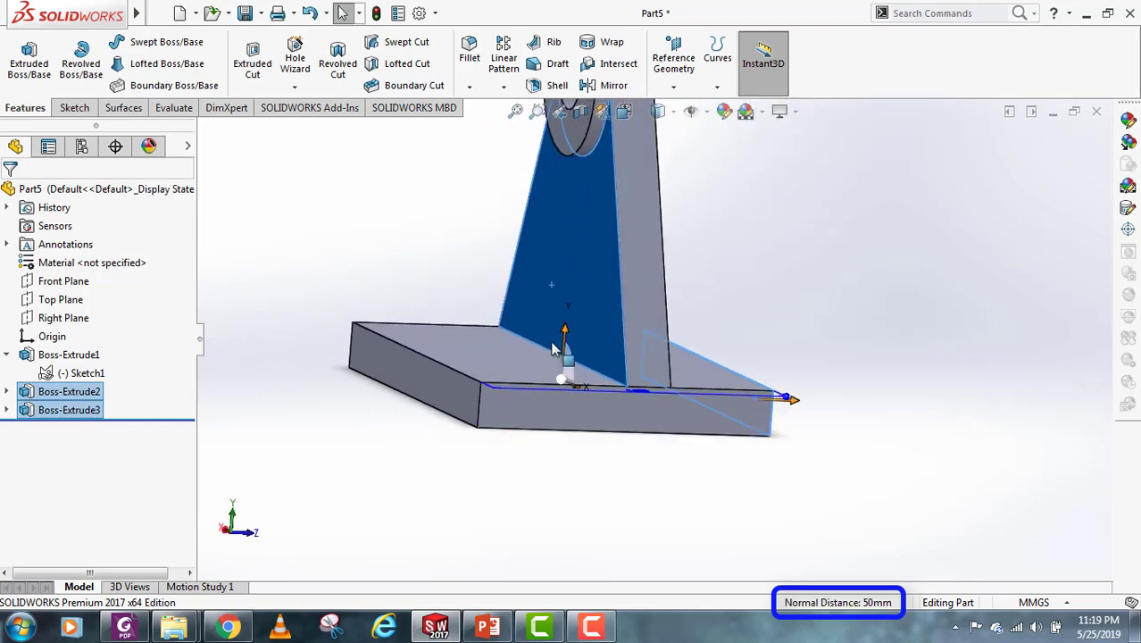
click(678, 501)
middle_drag(223, 397, 492, 474)
scroll(492, 474, up, 4)
scroll(556, 401, down, 2)
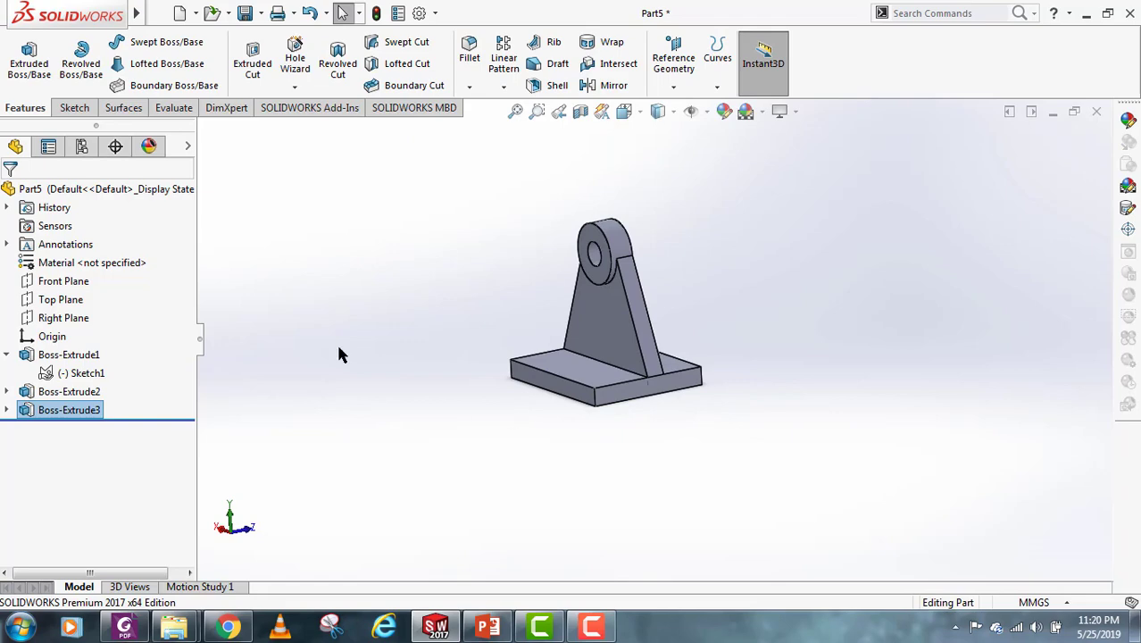
Step: Start a new sketch
click(80, 107)
click(21, 57)
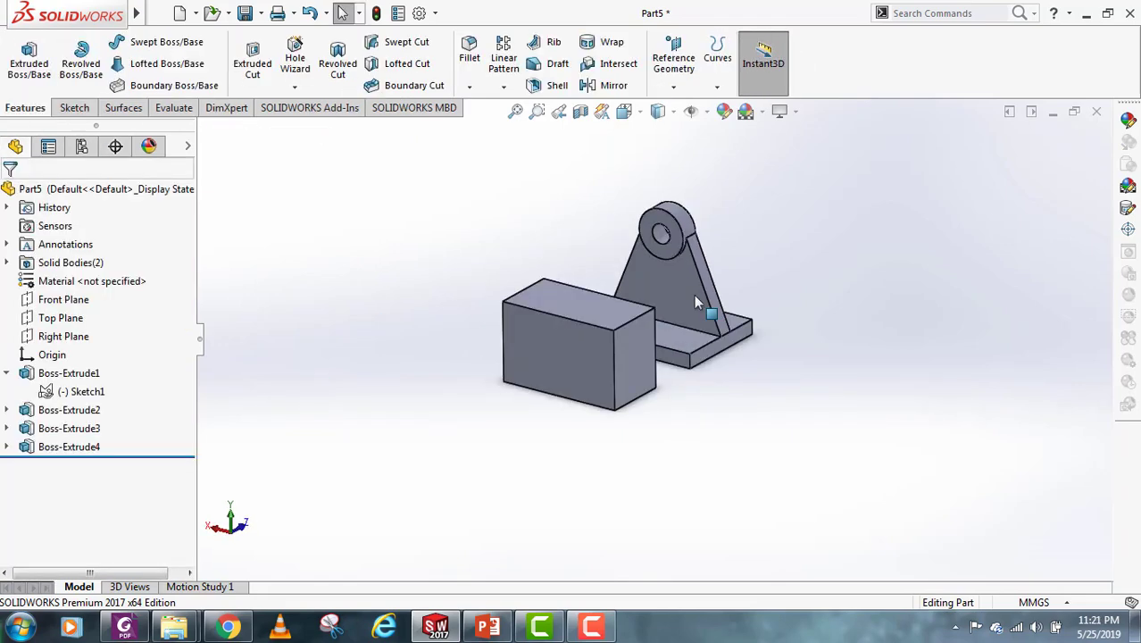
Step: Start a new sketch on the Front Plane
middle_drag(693, 294, 574, 347)
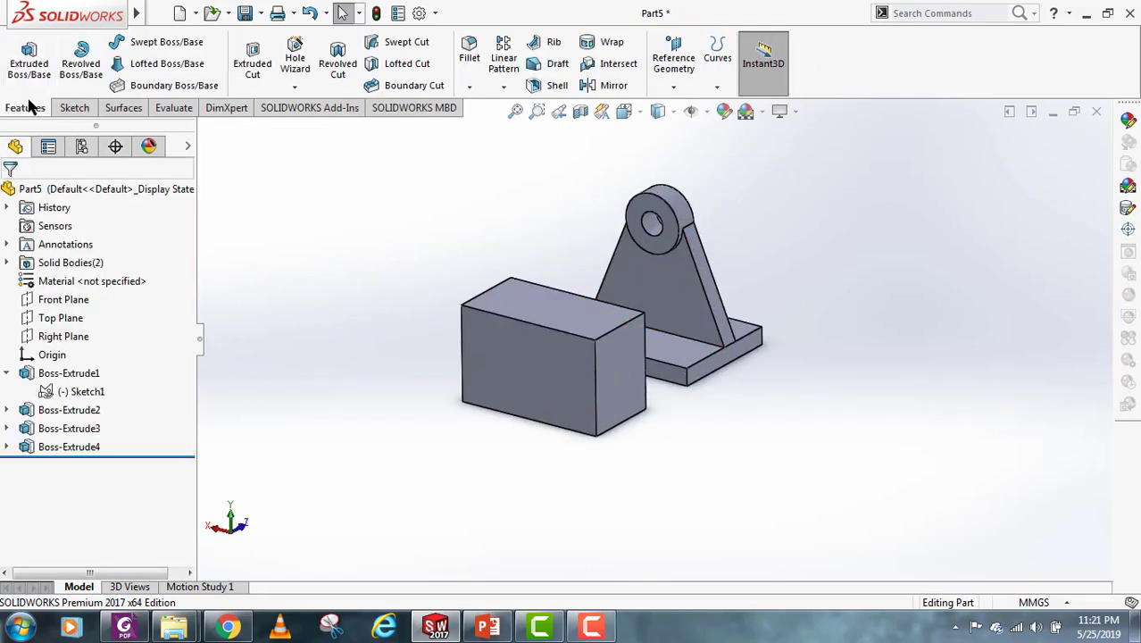
click(74, 107)
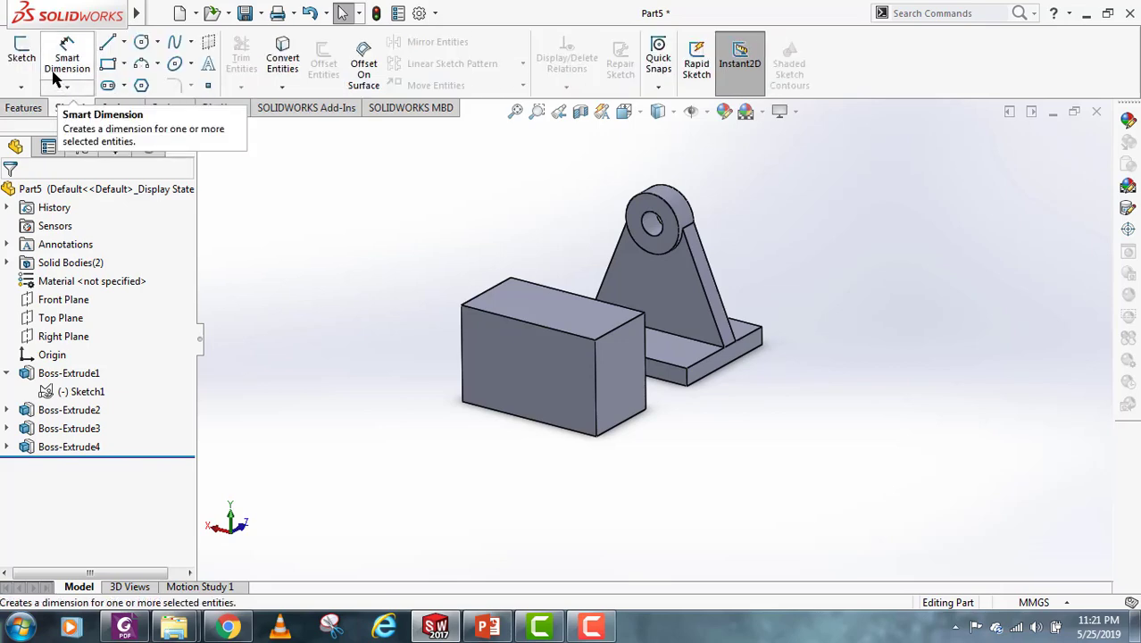
click(21, 57)
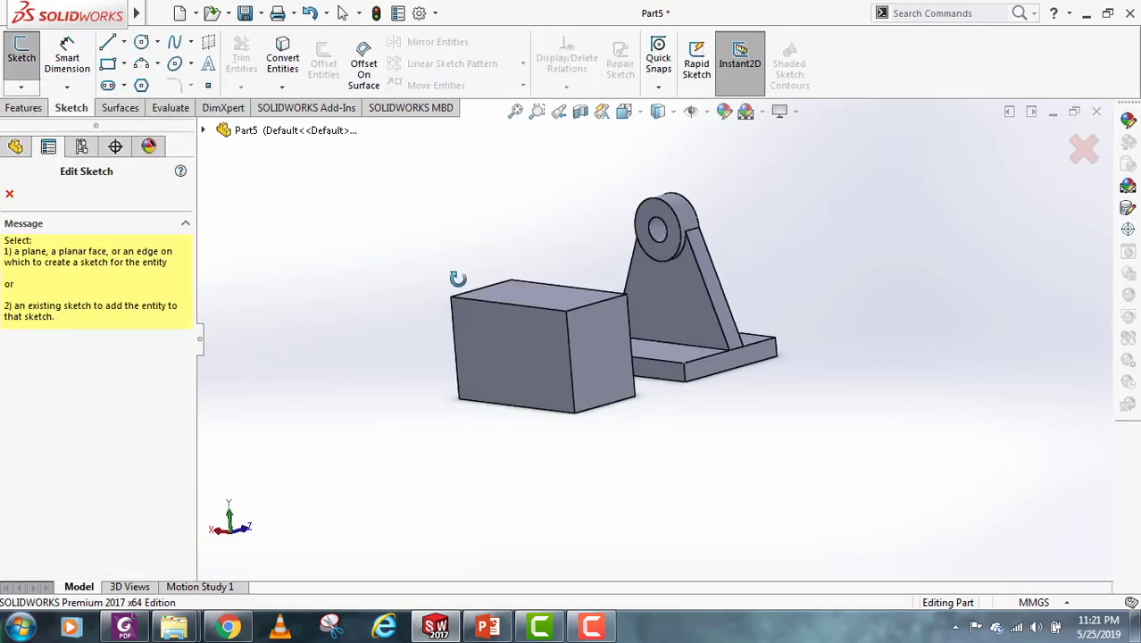
click(205, 132)
click(267, 242)
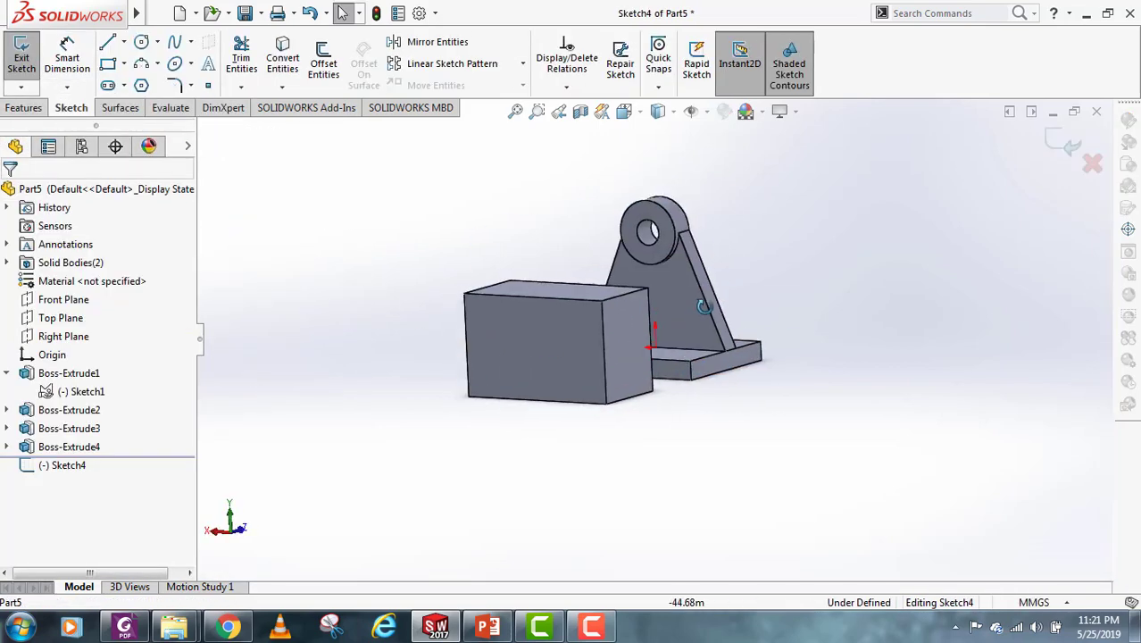
Step: Sketch a corner rectangle about 75 mm tall against the web, starting at the base's top surface, and exit the sketch
scroll(687, 311, down, 5)
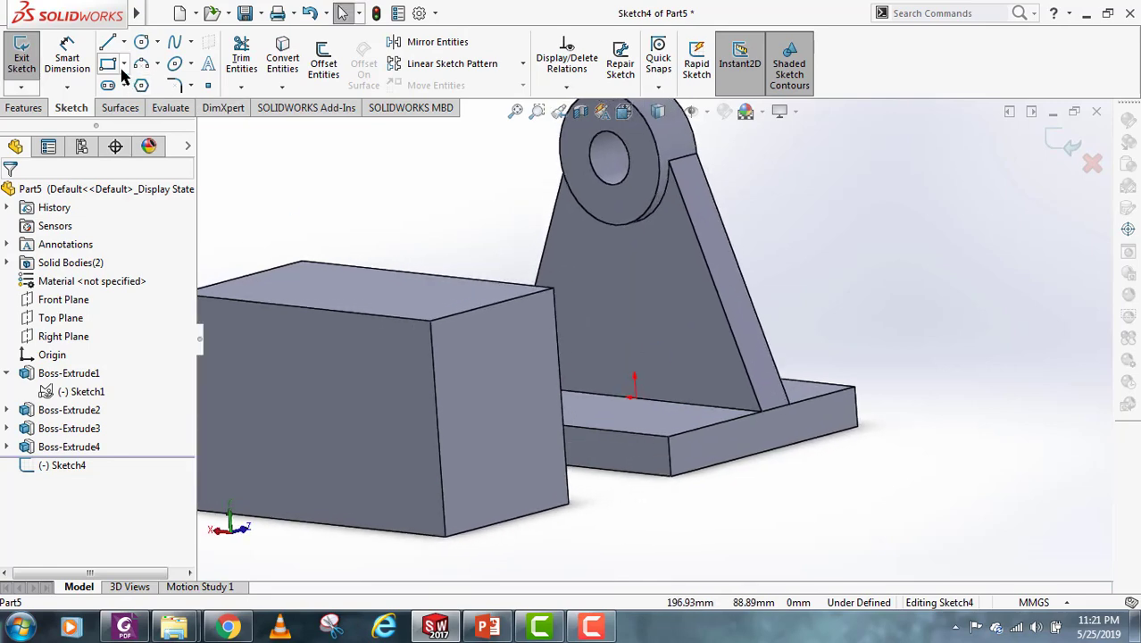
click(107, 64)
click(631, 412)
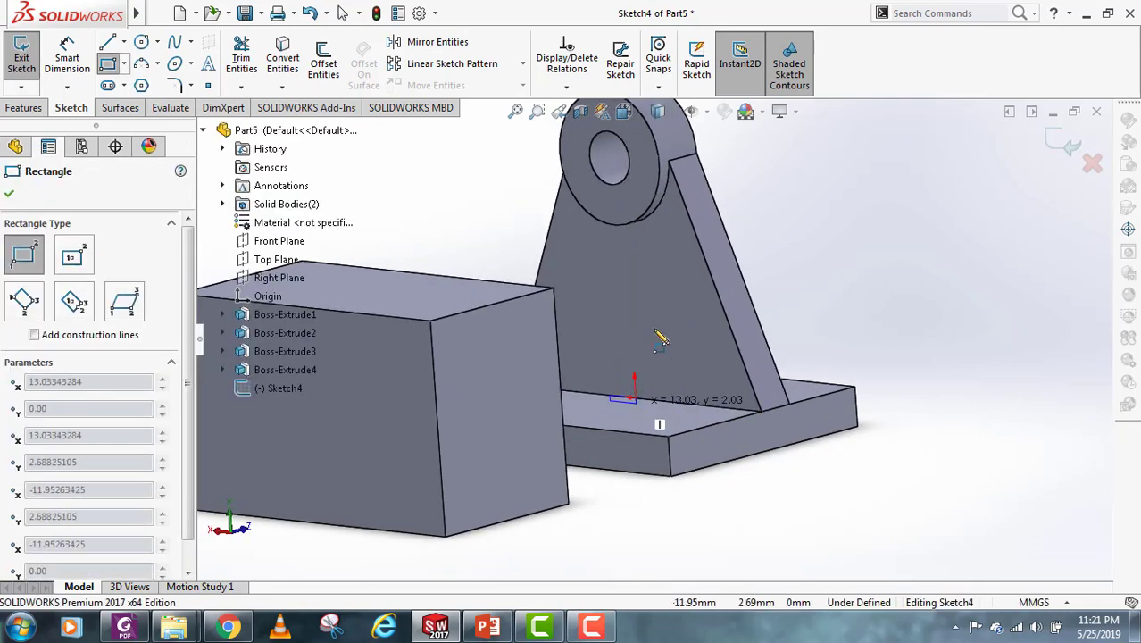
click(639, 192)
key(Escape)
middle_drag(651, 306, 633, 365)
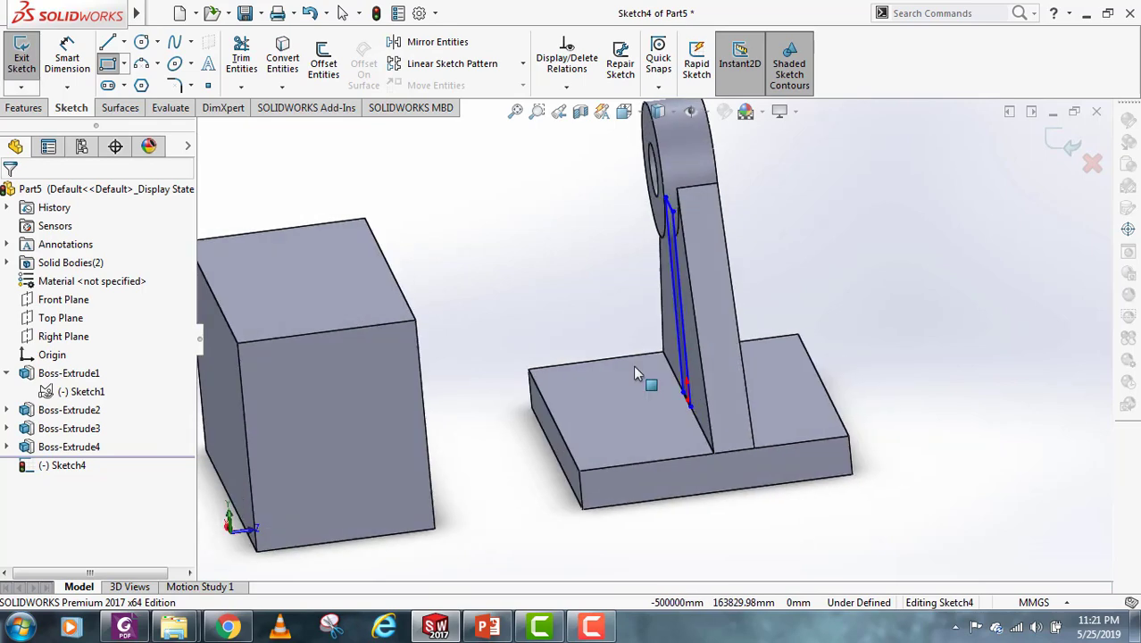
scroll(634, 373, up, 3)
click(1069, 142)
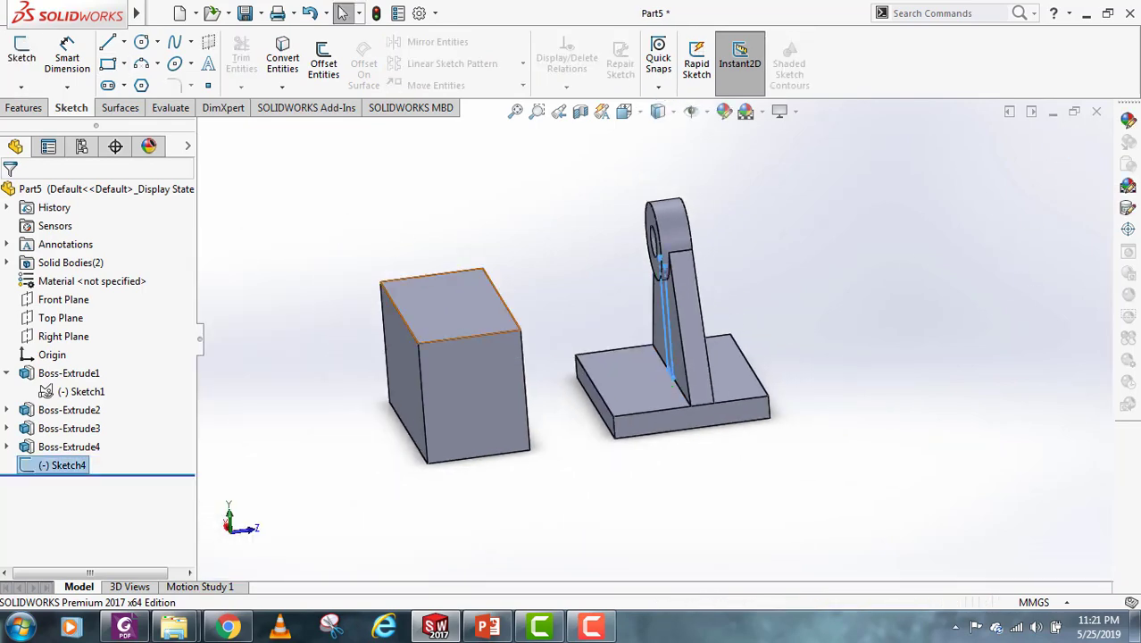
Step: Try an Up To Body end condition for extruding the new rectangle, selecting the separate block as the end body
click(25, 107)
click(28, 61)
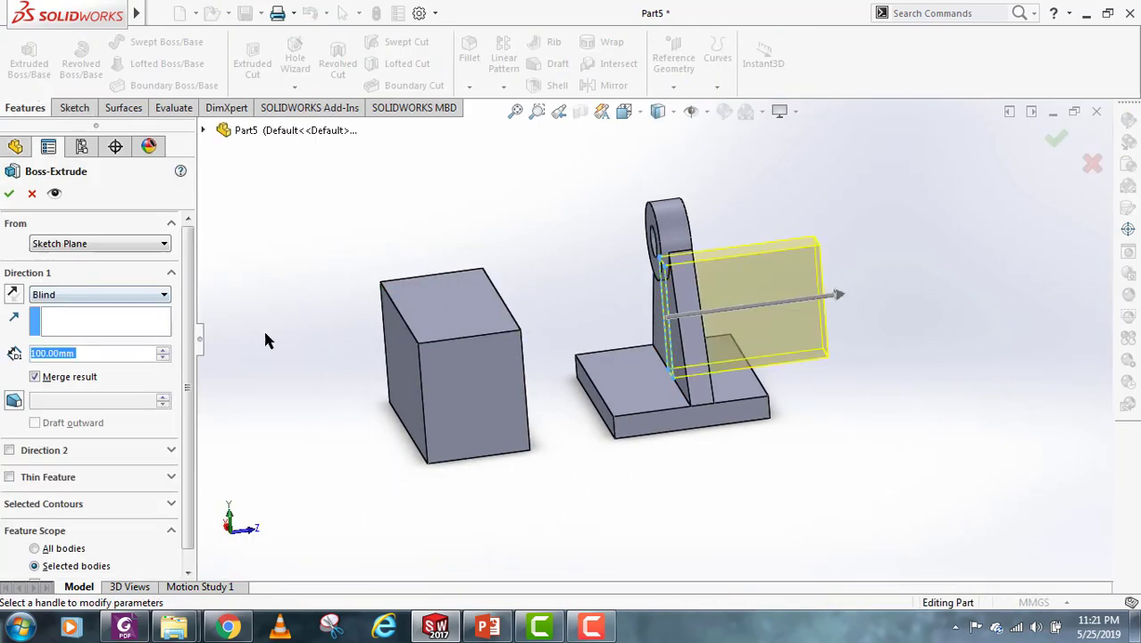
middle_drag(694, 374, 678, 384)
click(123, 296)
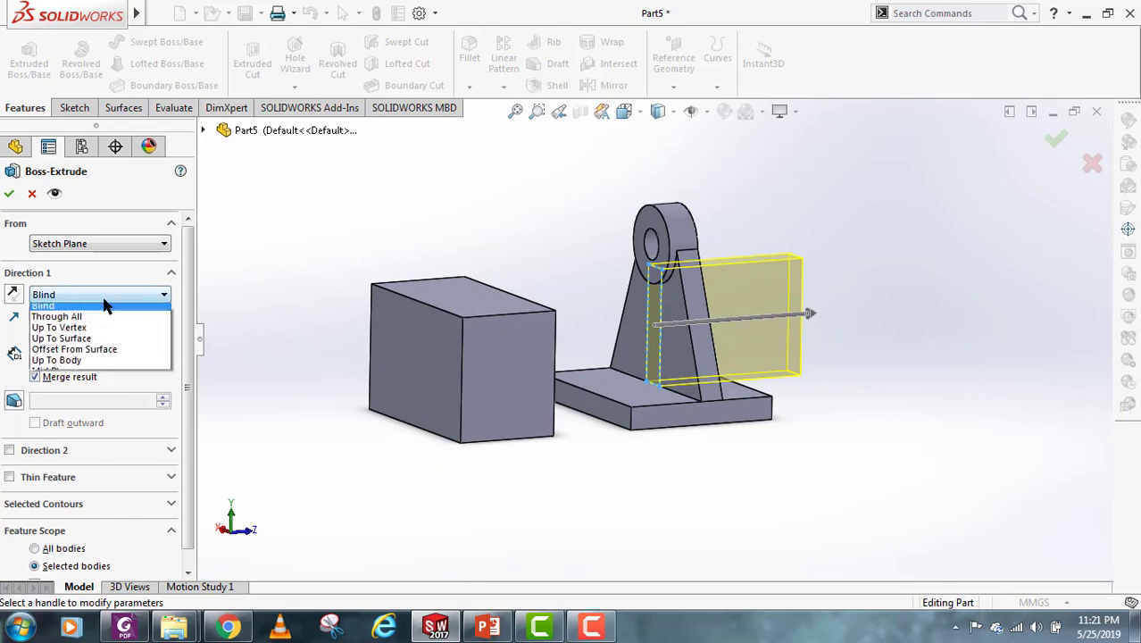
click(71, 368)
middle_drag(653, 351, 377, 381)
click(431, 365)
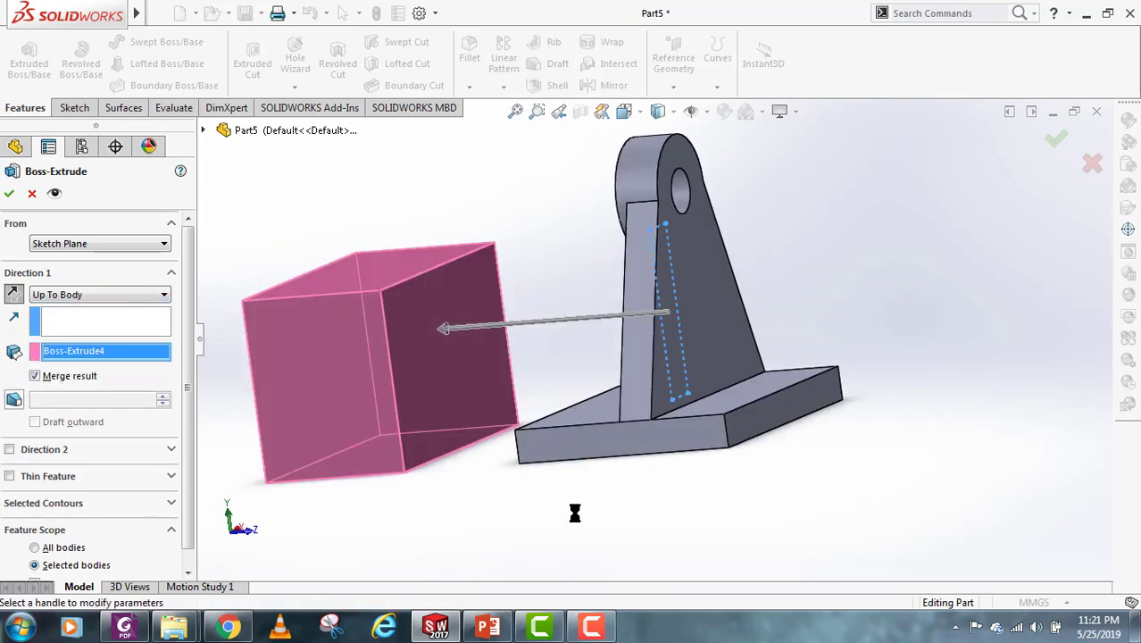
Step: Try to complete the Up To Body extrusion with Merge result turned off, and cancel the feature
middle_drag(576, 509, 617, 324)
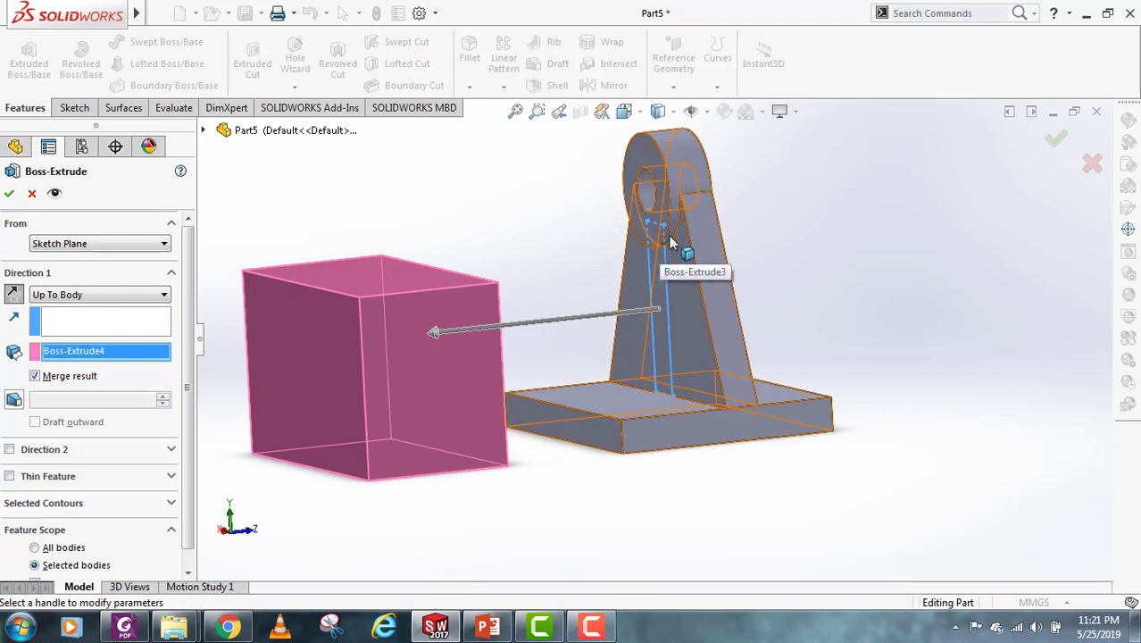
middle_drag(633, 337, 653, 294)
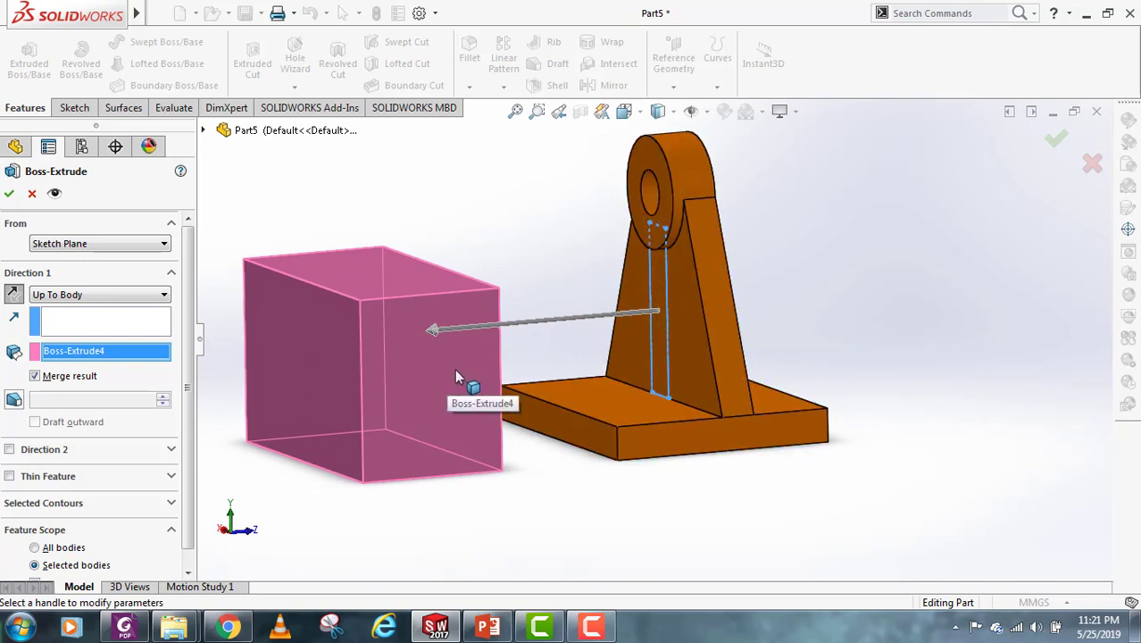
click(35, 376)
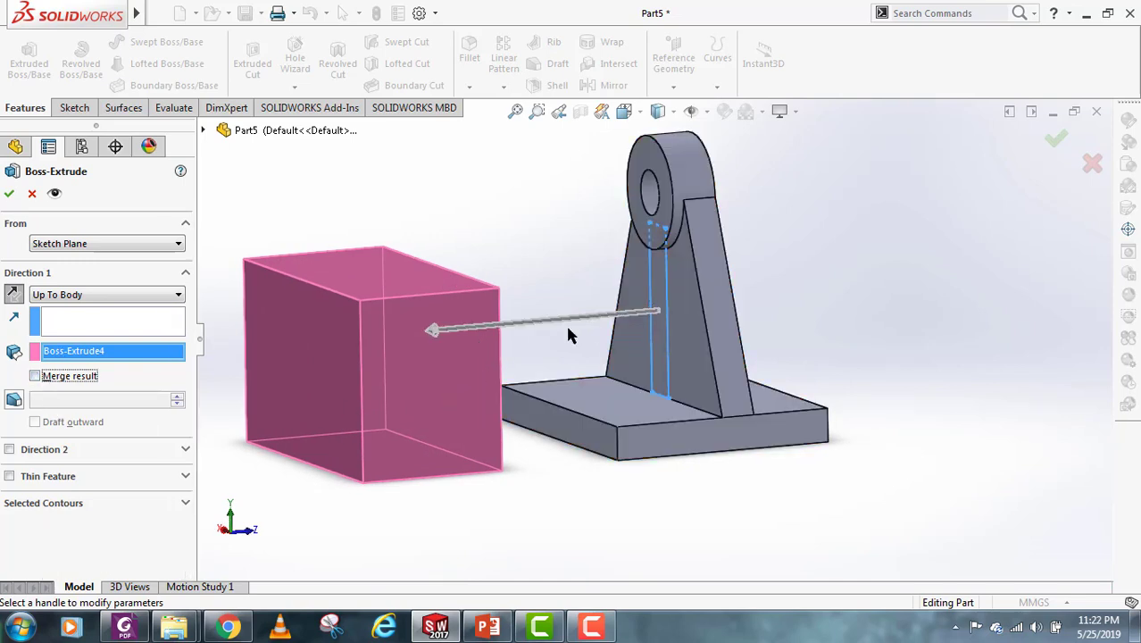
click(10, 193)
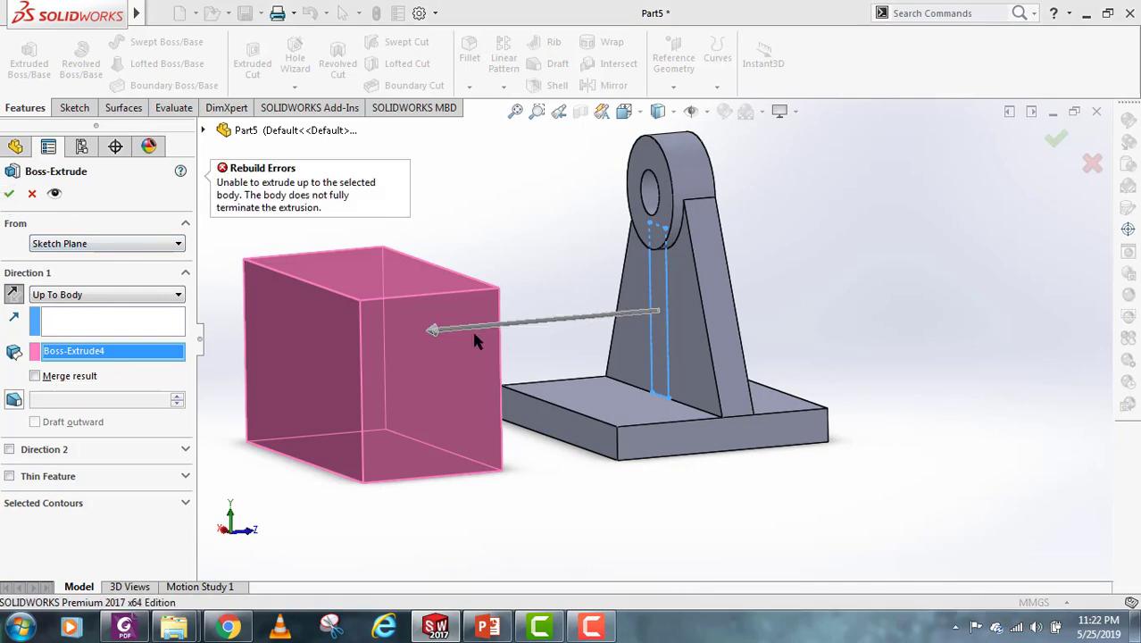
click(31, 193)
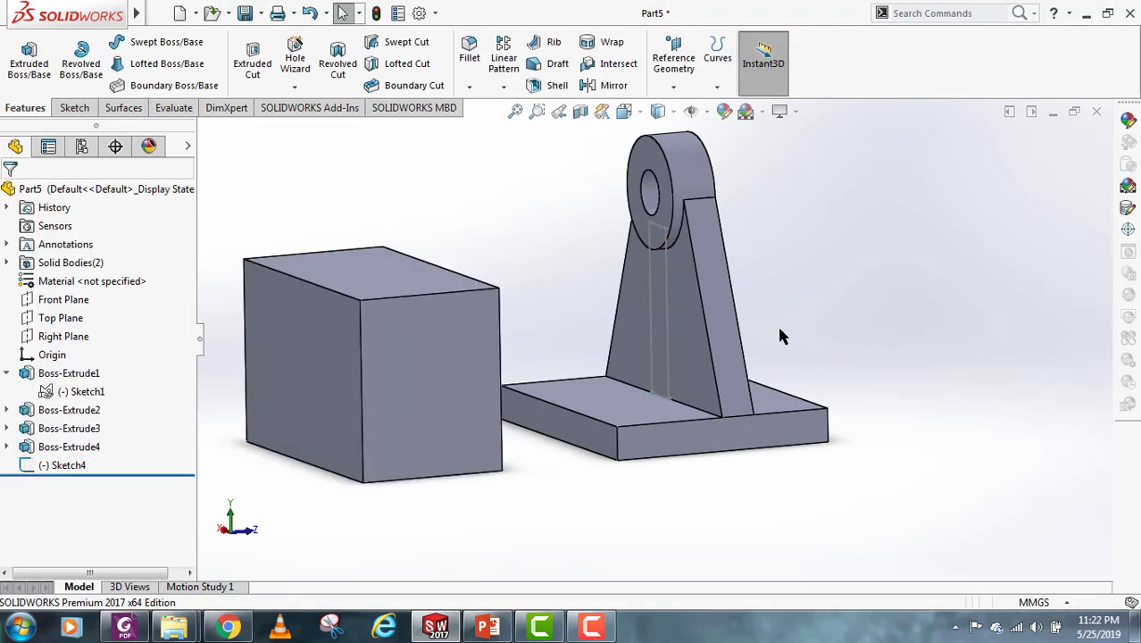
Step: Edit the rectangle sketch to lower its top edge below the ring, and exit the sketch
click(665, 325)
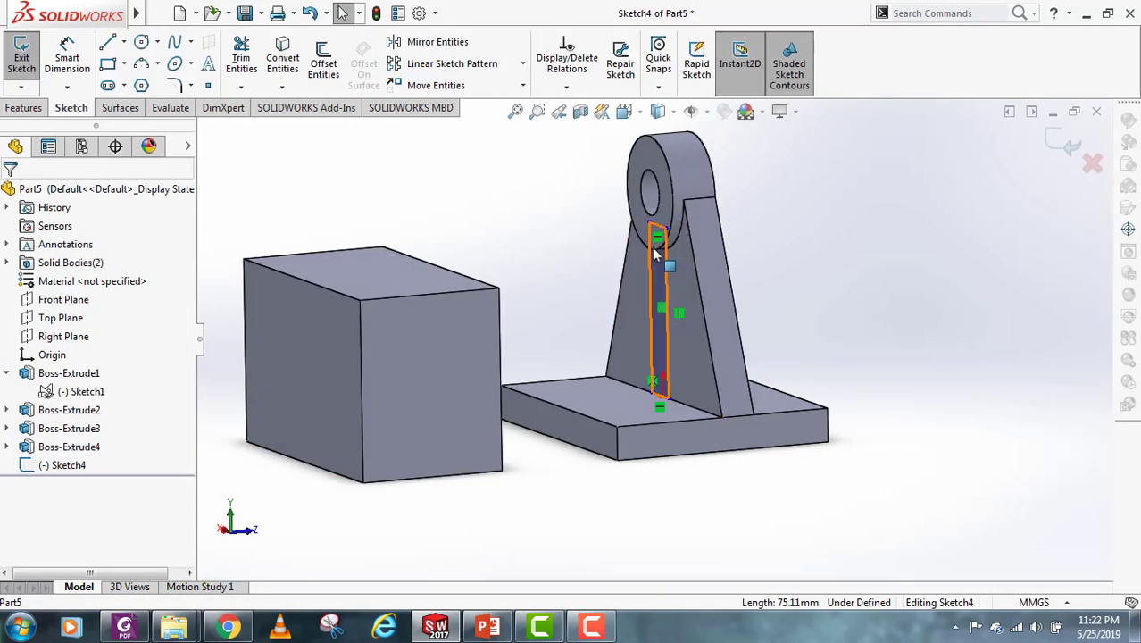
click(658, 284)
click(874, 319)
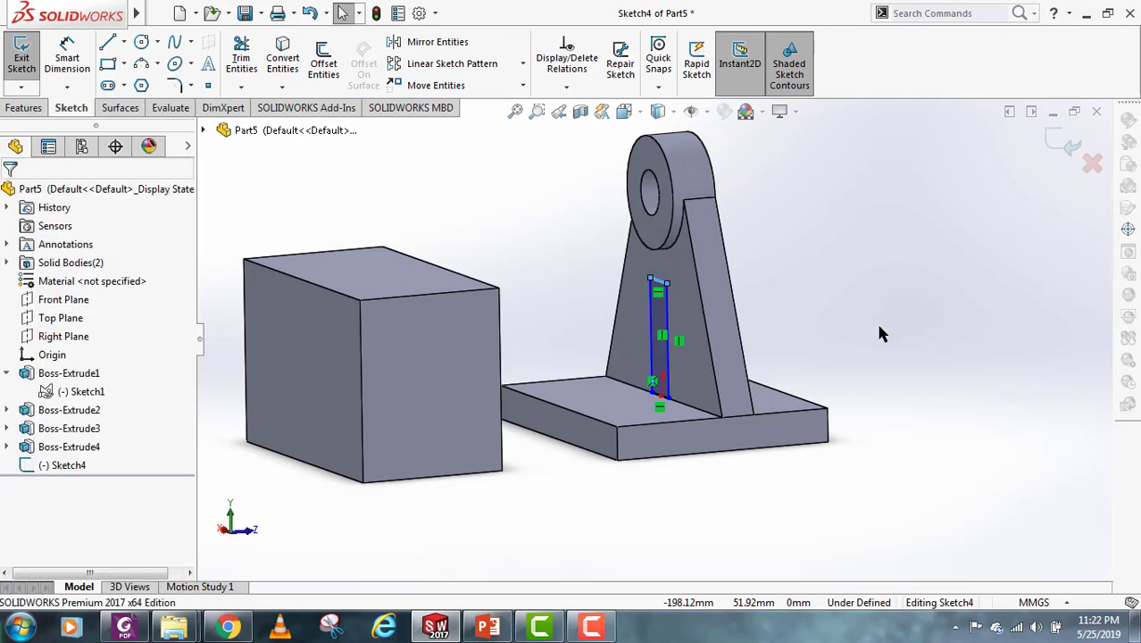
click(1062, 143)
Step: Extrude the shortened rectangle with the Up To Body end condition, selecting the separate block as the end body
click(29, 59)
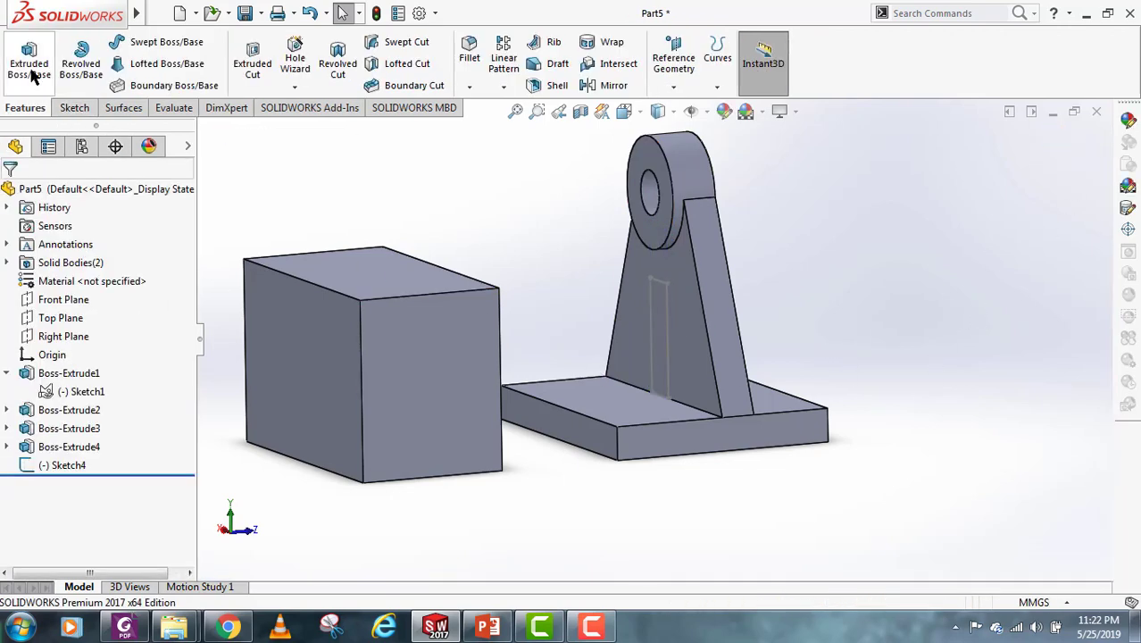
click(666, 327)
click(89, 294)
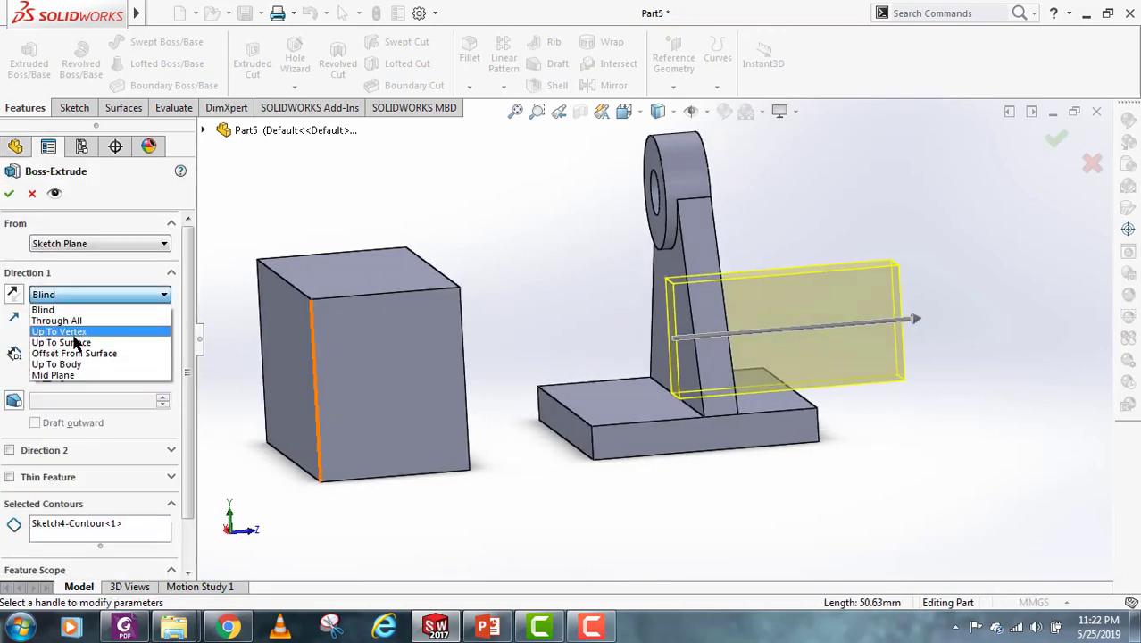
click(55, 359)
middle_drag(520, 394, 558, 402)
click(446, 387)
click(9, 197)
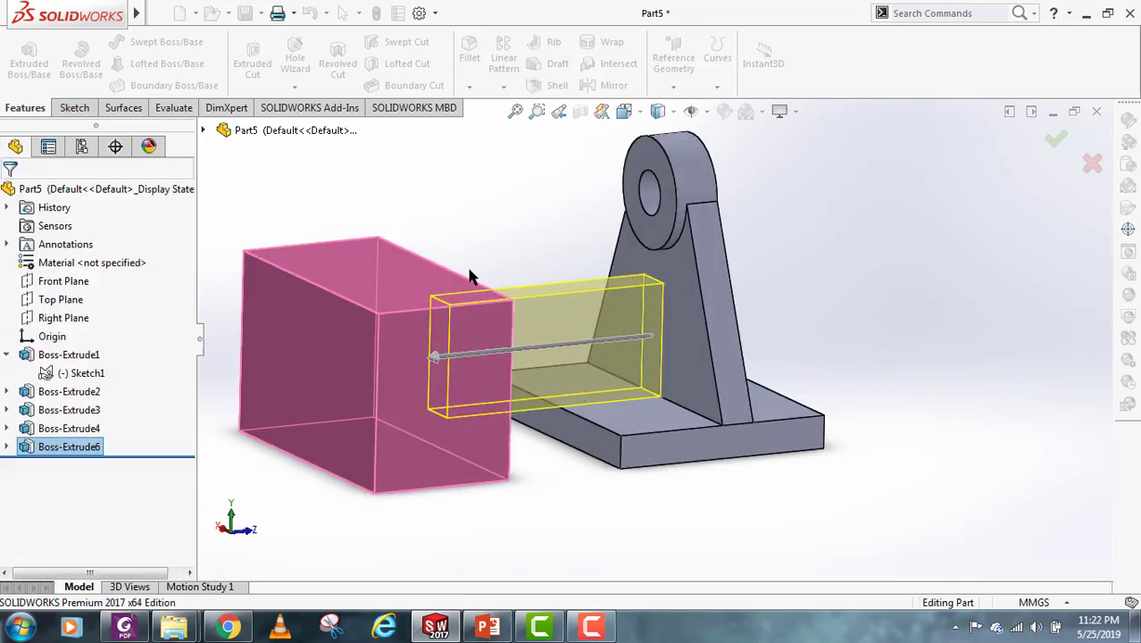
middle_drag(472, 280, 554, 375)
scroll(700, 387, down, 3)
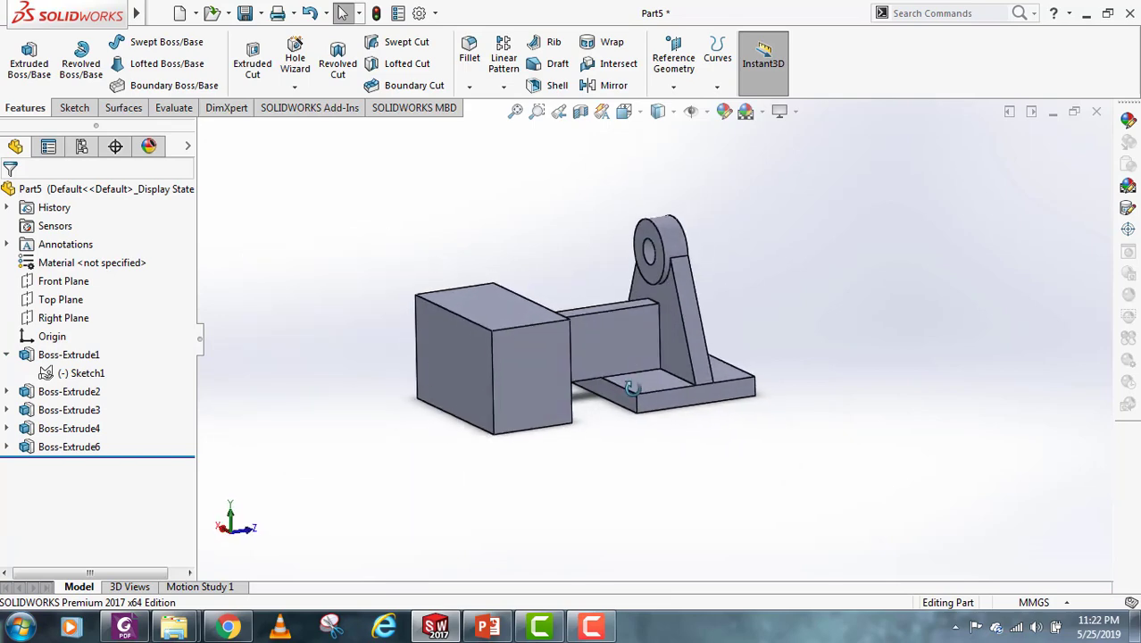
Step: Delete the separate block and the extrusion connecting it to the web, keeping the rectangle sketch
click(64, 445)
ctrl+click(64, 429)
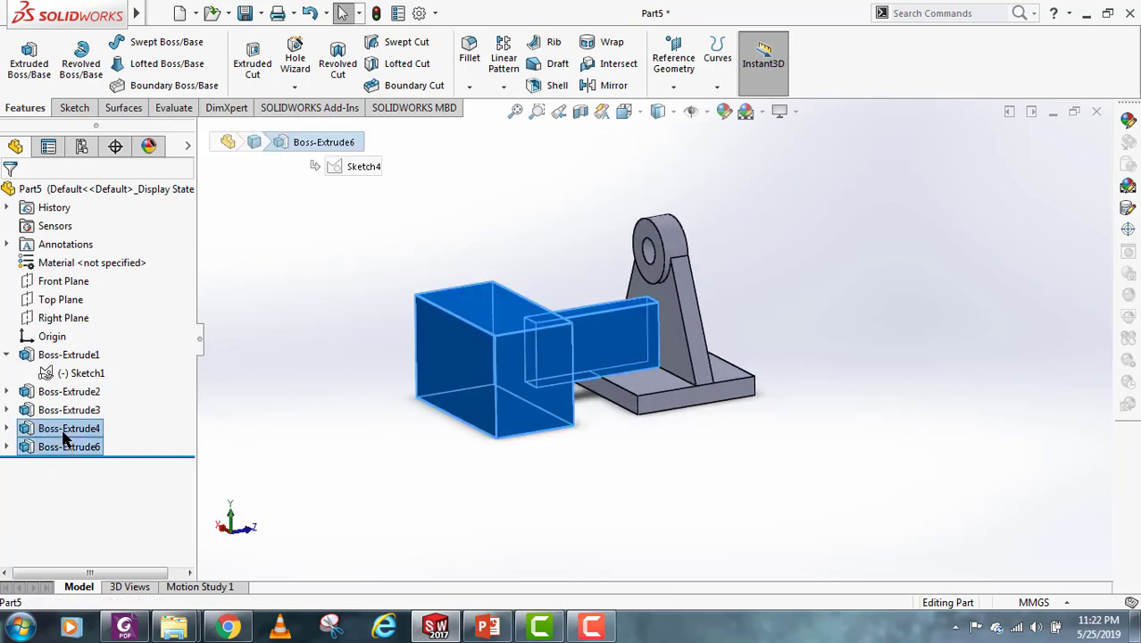
right_click(57, 429)
click(126, 405)
click(670, 229)
Step: Start extruding the rectangle sketch with a Surface/Face/Plane start condition, selecting the base's side face as the start face
click(29, 58)
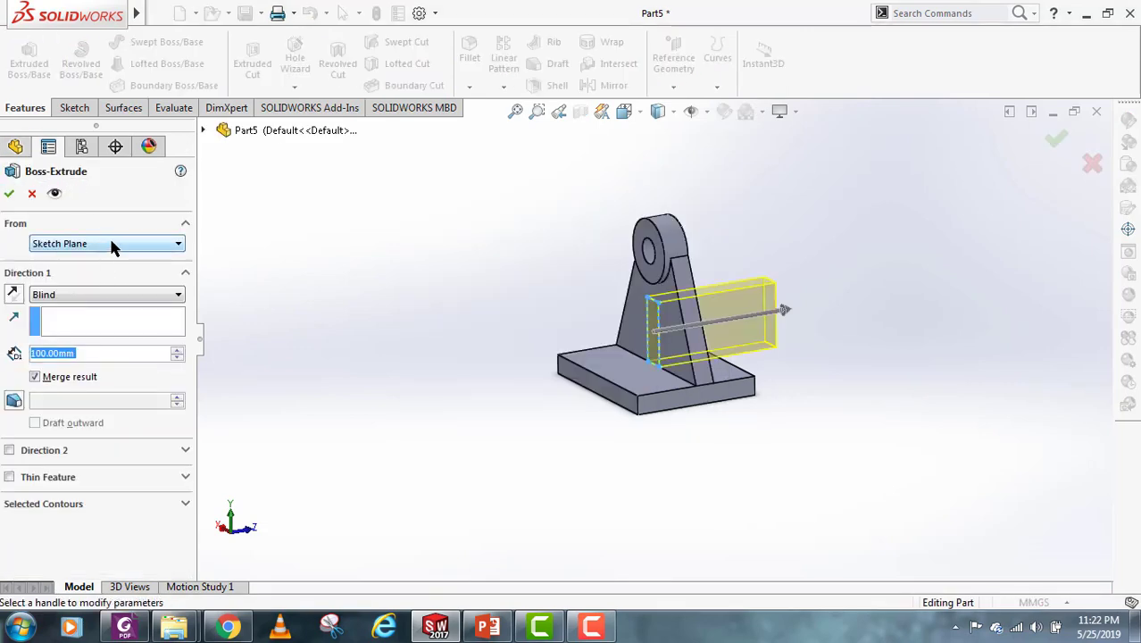
click(111, 243)
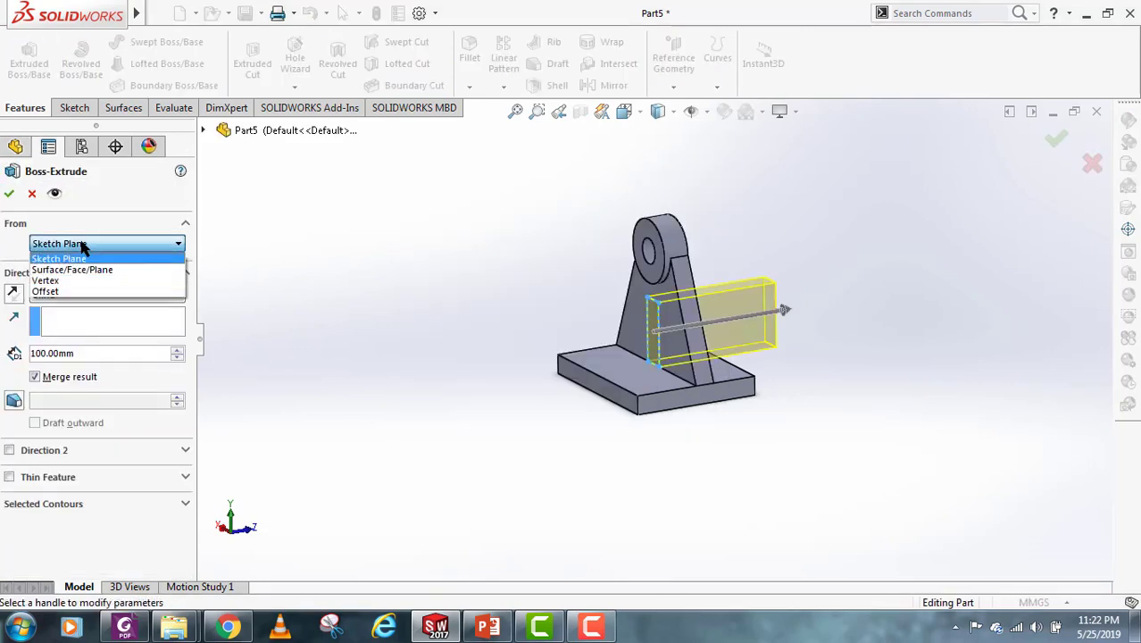
click(28, 242)
click(84, 247)
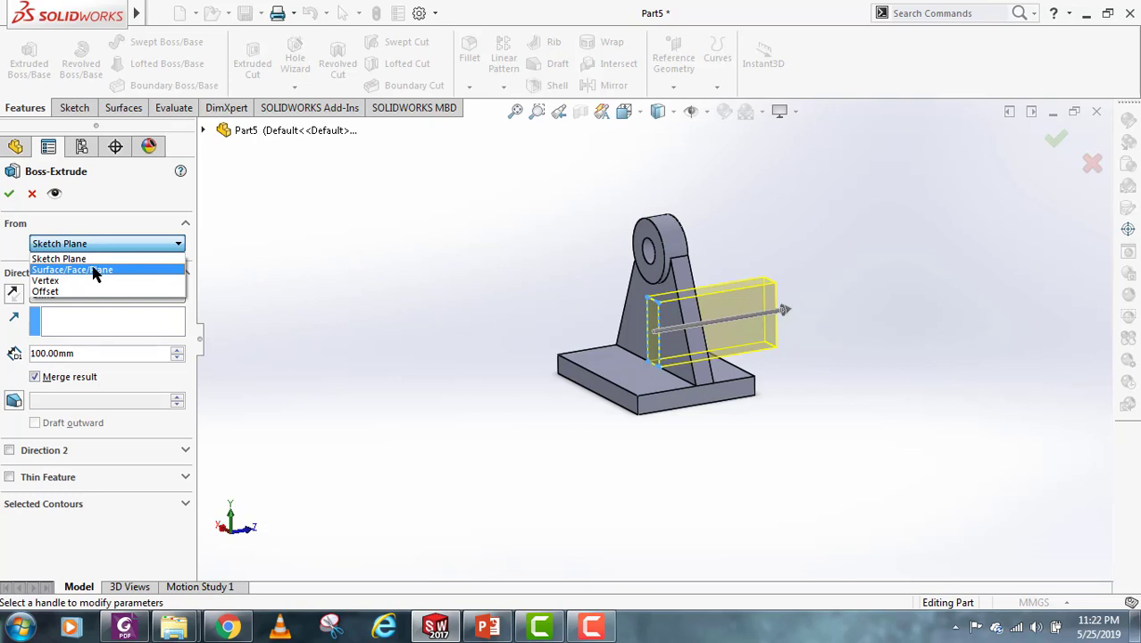
click(95, 271)
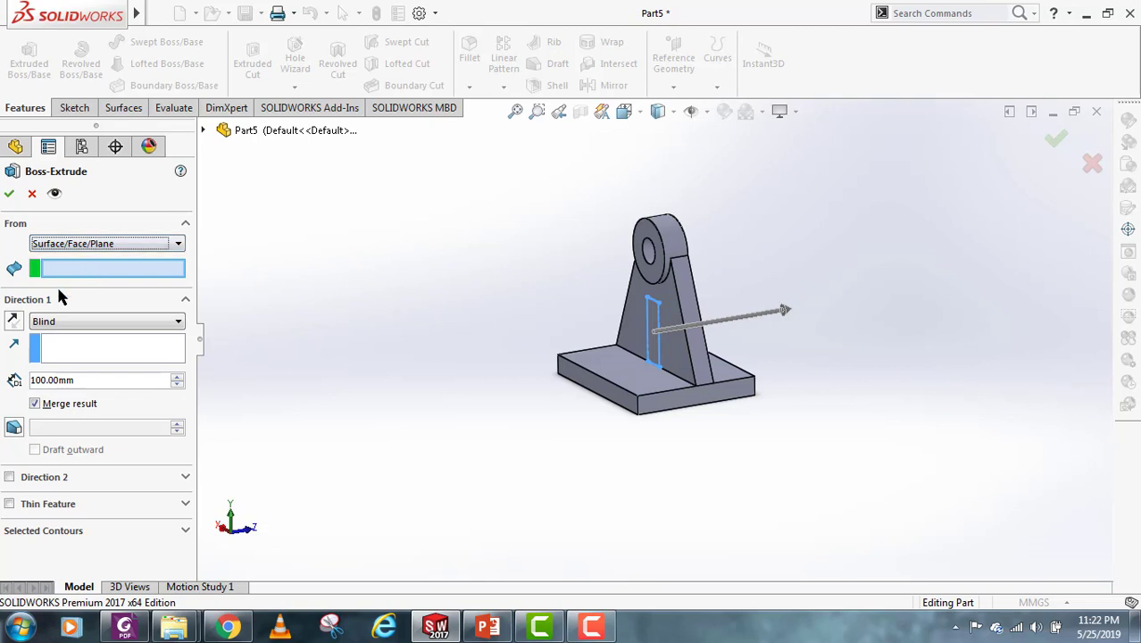
scroll(873, 397, down, 2)
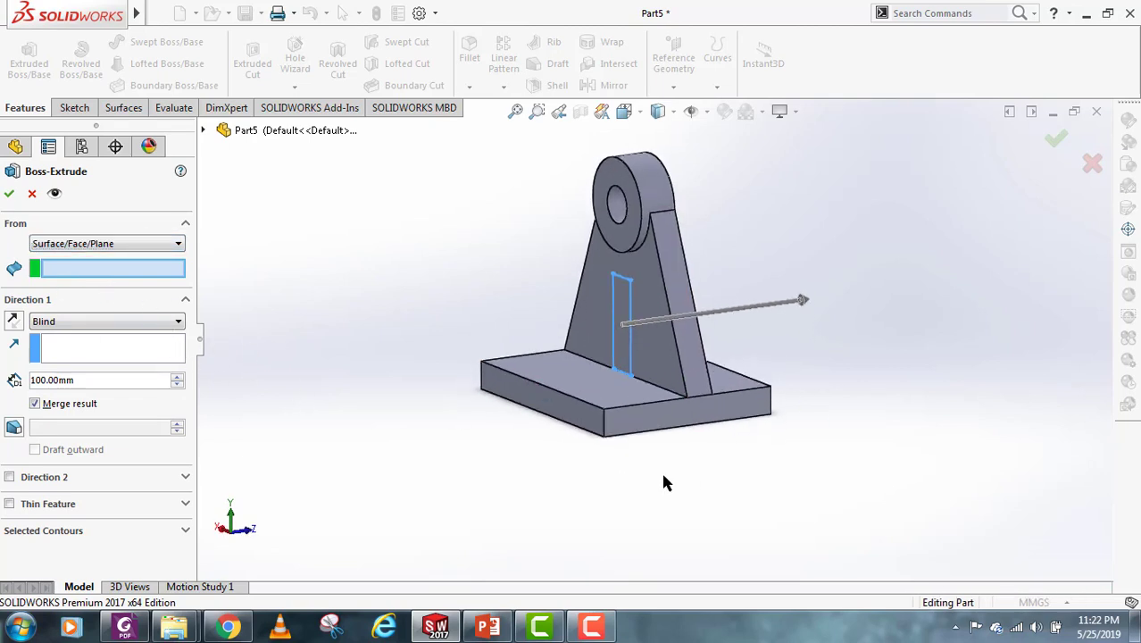
click(578, 416)
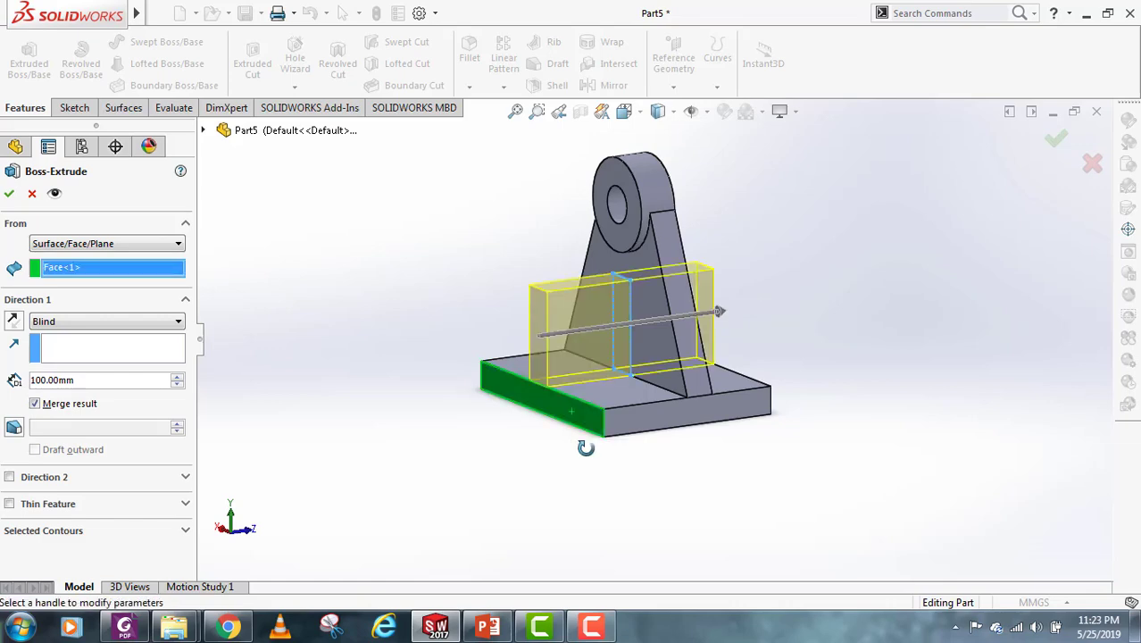
Step: Set the extrusion depth to 110 mm and reverse its direction so it extends outward from the base's side face
scroll(586, 447, down, 2)
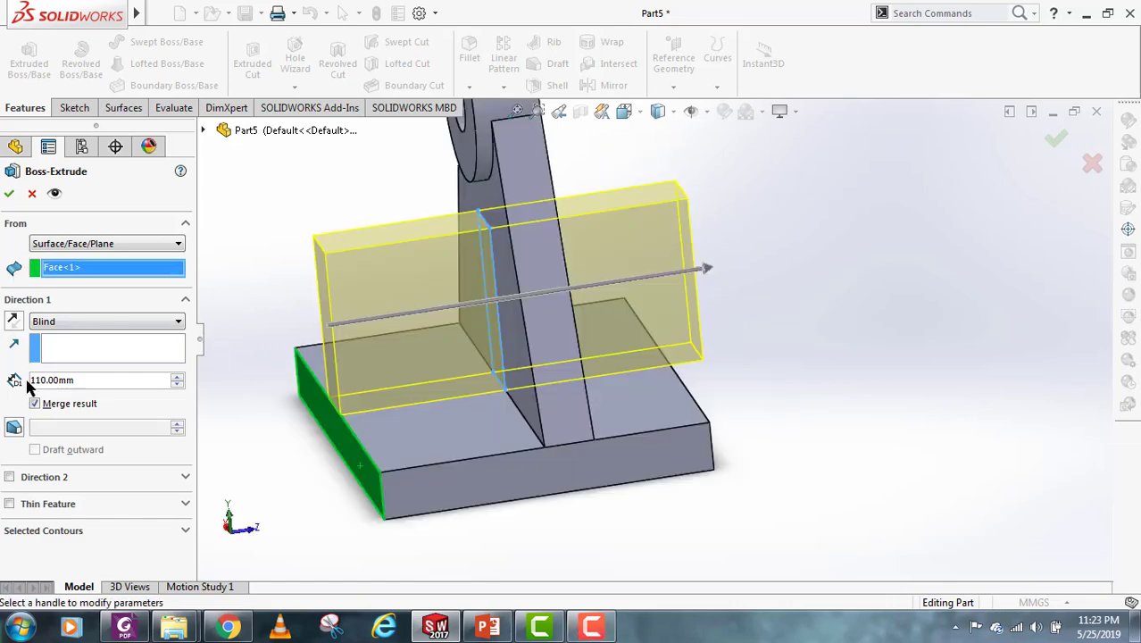
click(13, 322)
scroll(714, 418, up, 3)
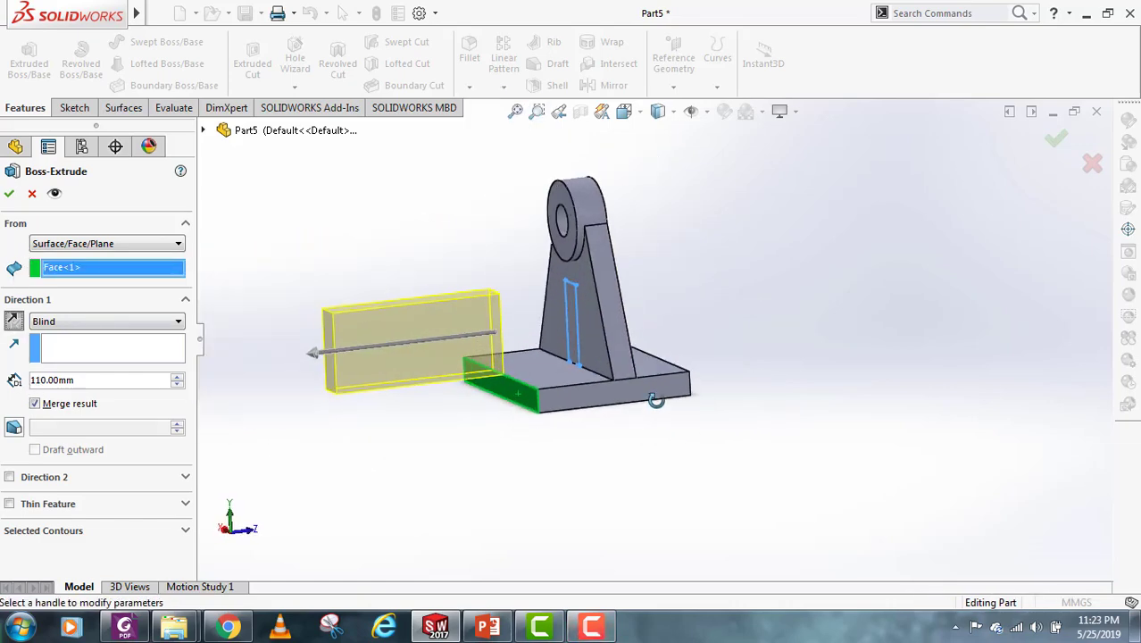
scroll(605, 401, down, 2)
scroll(543, 334, down, 3)
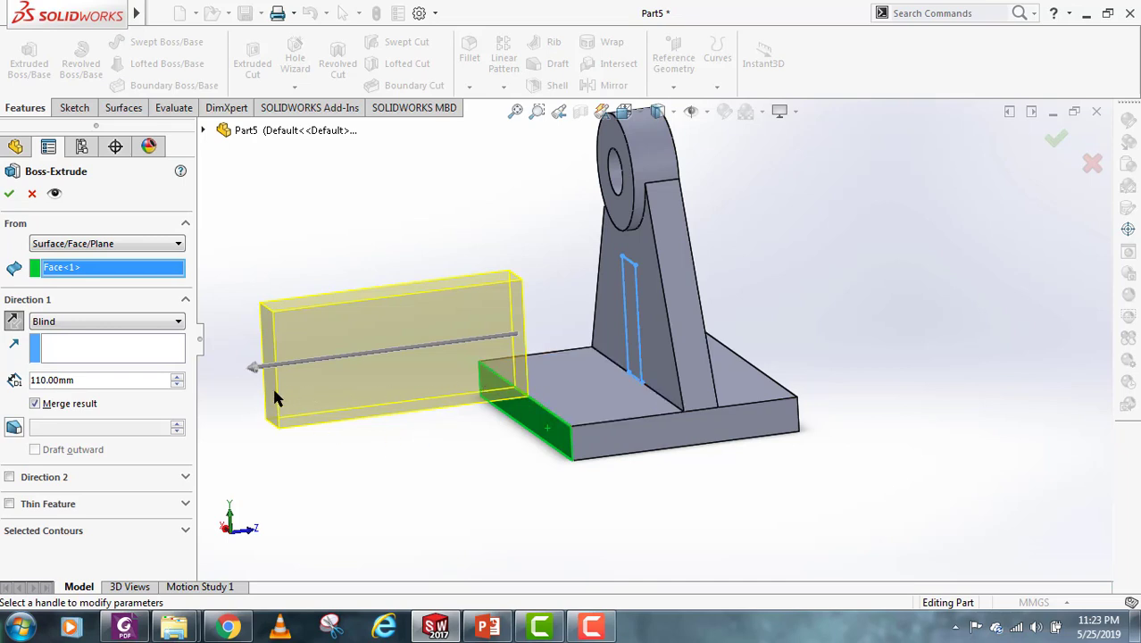
middle_drag(567, 438, 622, 367)
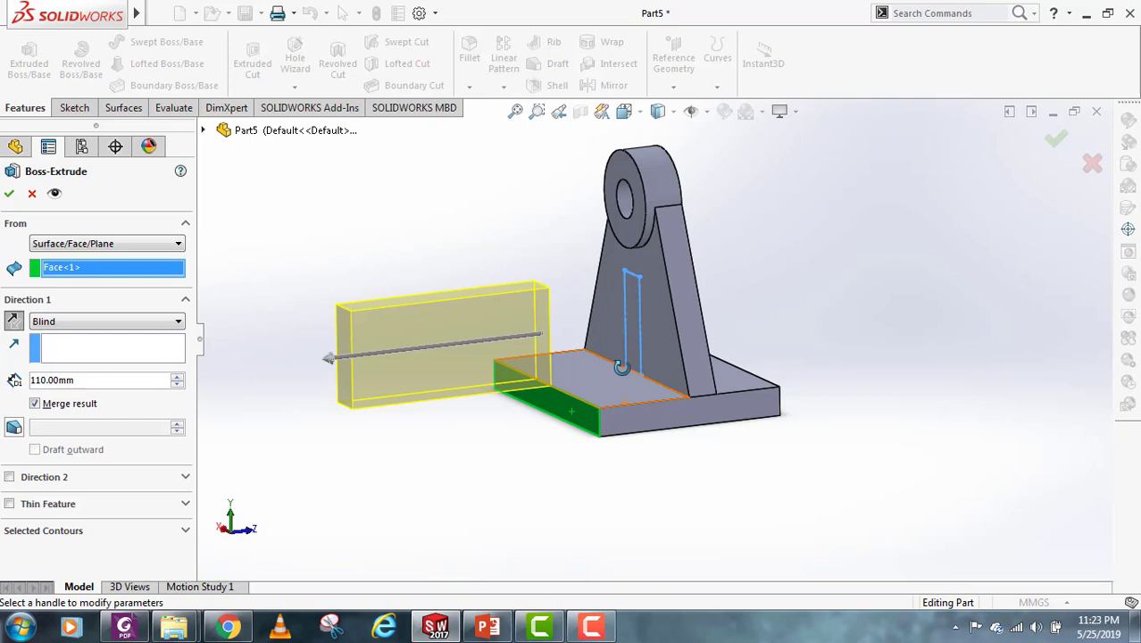
Step: Set the extrusion depth to 11 mm
drag(85, 380, 41, 381)
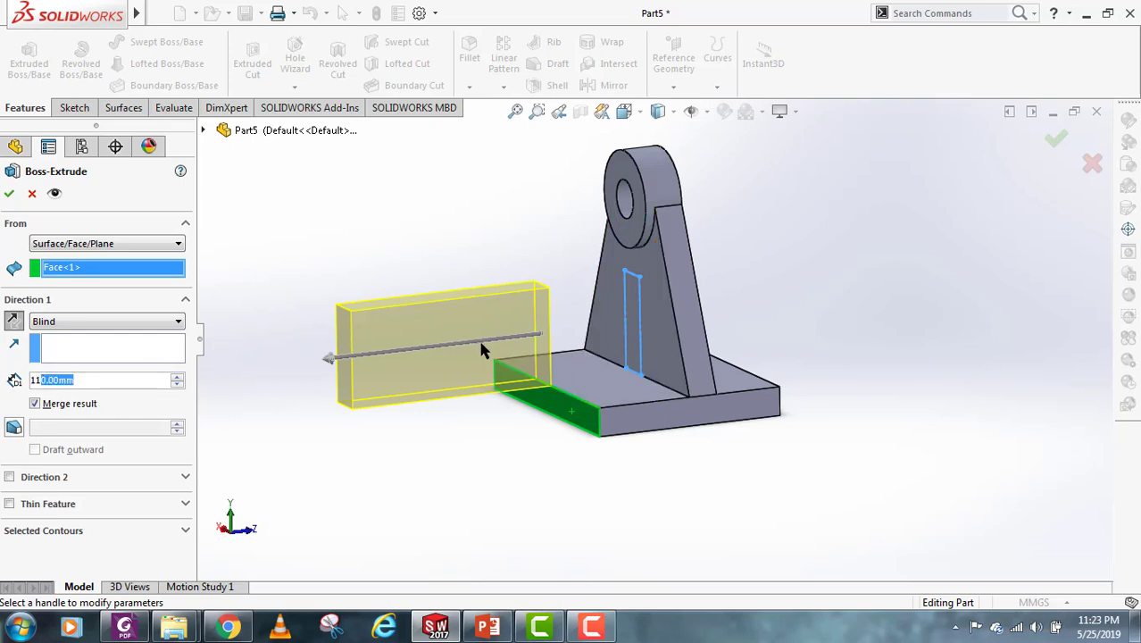
key(BackSpace)
key(Return)
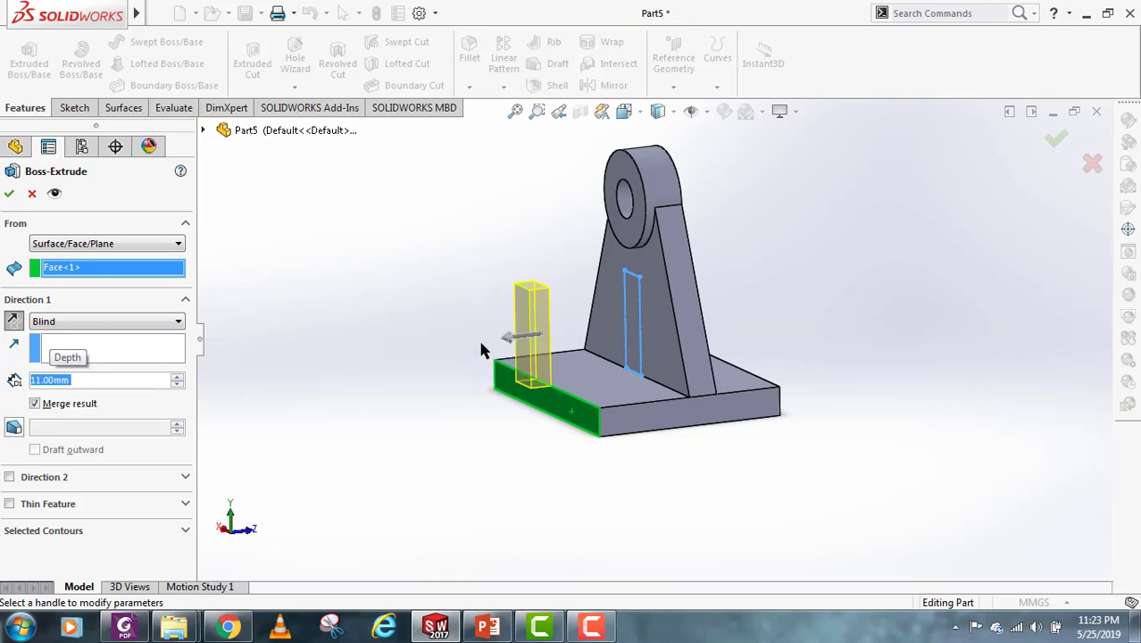
Step: Try the Mid Plane end condition and the Through All end condition for the extrusion starting at the side face
scroll(577, 373, down, 3)
middle_drag(577, 373, 477, 377)
click(87, 321)
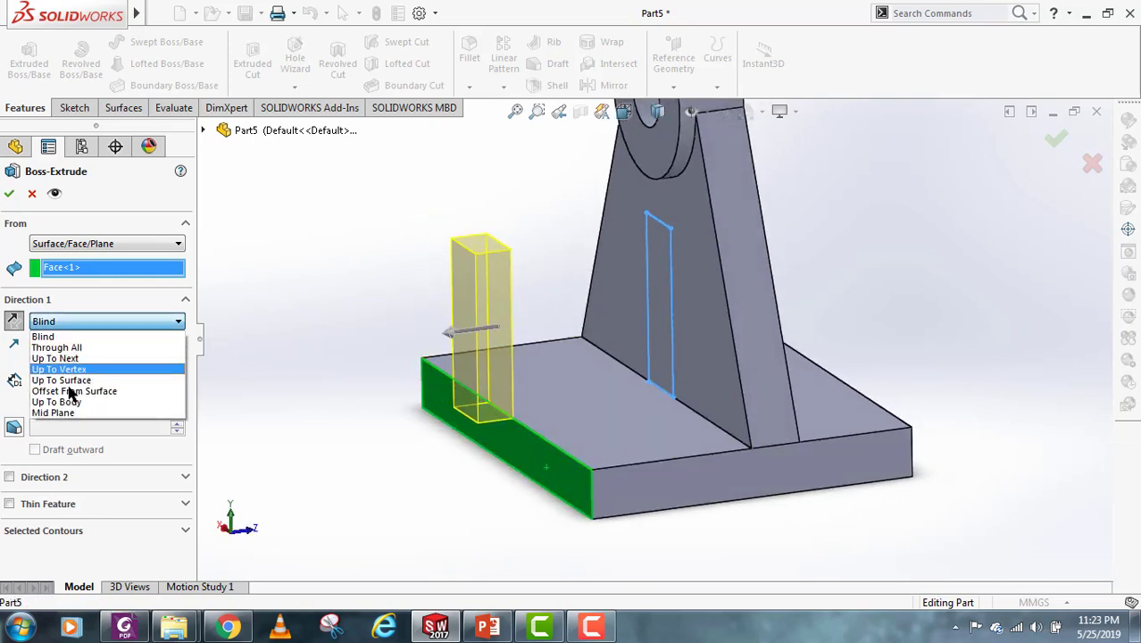
click(53, 410)
middle_drag(495, 478, 482, 451)
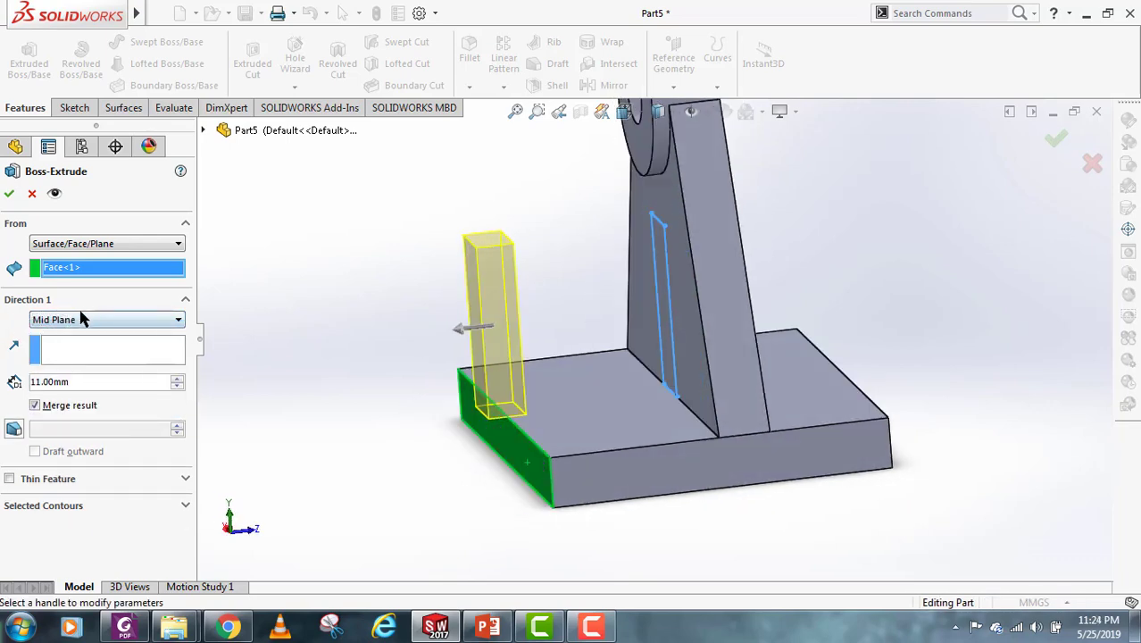
click(78, 320)
click(56, 346)
middle_drag(395, 420, 250, 435)
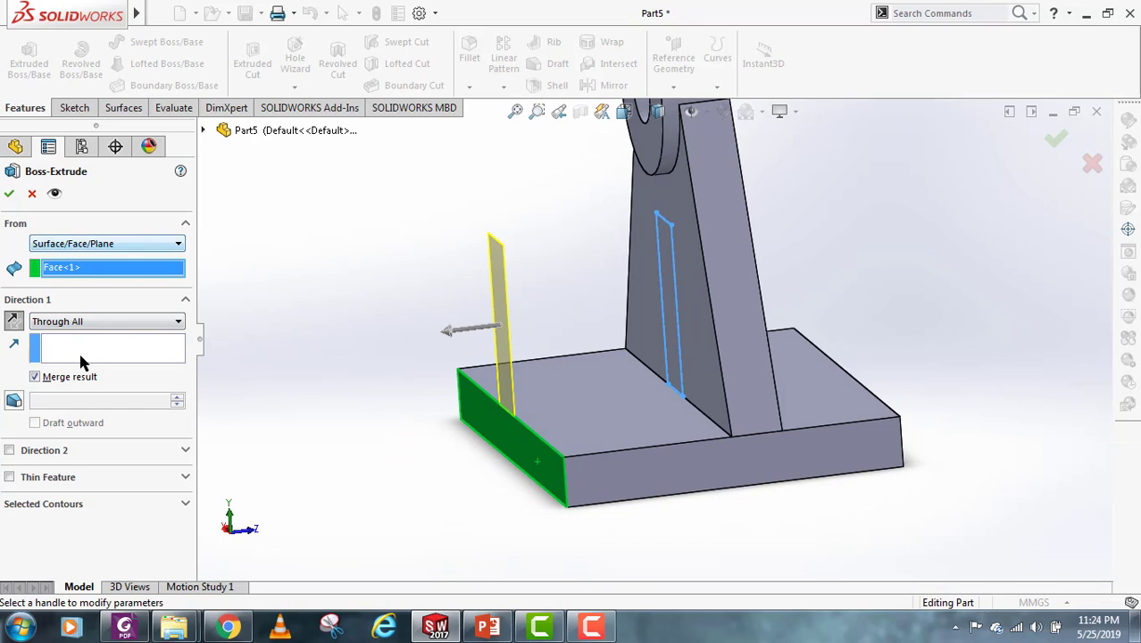
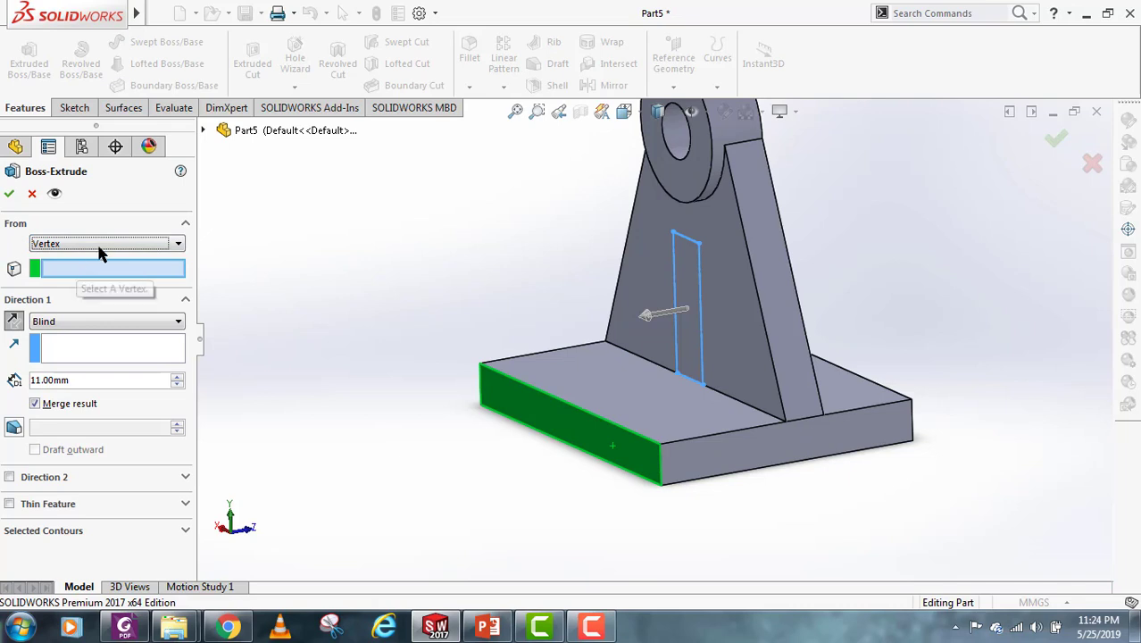
Step: Try the Vertex start condition with a Blind end, selecting the start face's upper corner and the opposite upper corner of the base
click(658, 445)
middle_drag(705, 518, 596, 393)
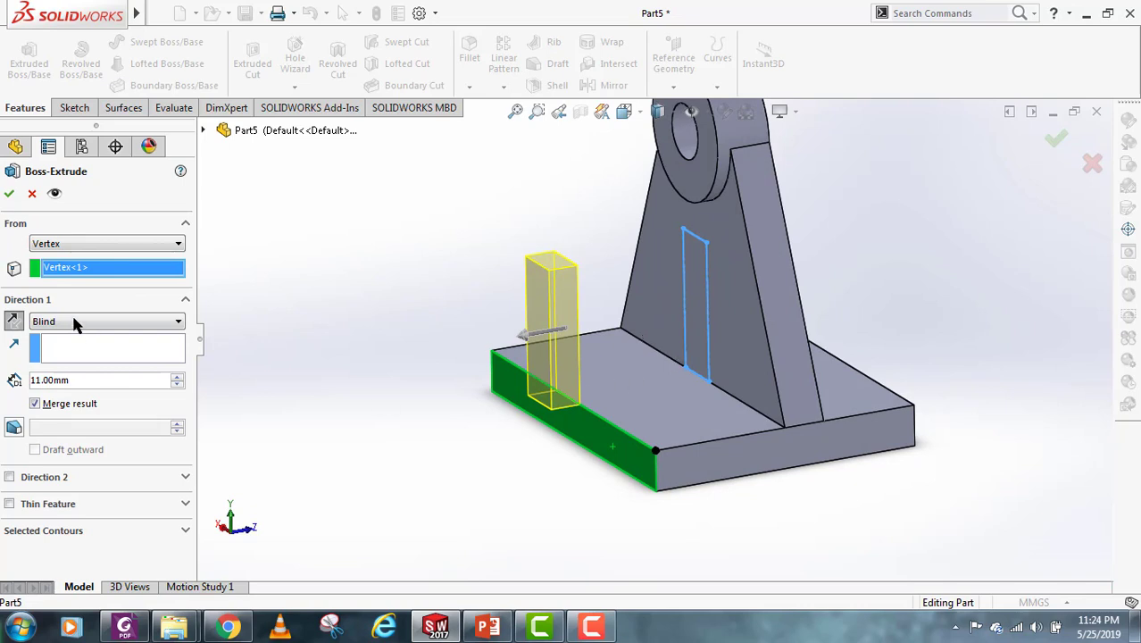
click(913, 406)
mouse_move(932, 438)
middle_down()
mouse_move(889, 432)
mouse_move(908, 423)
mouse_move(932, 439)
middle_up()
scroll(795, 357, up, 2)
scroll(799, 377, down, 1)
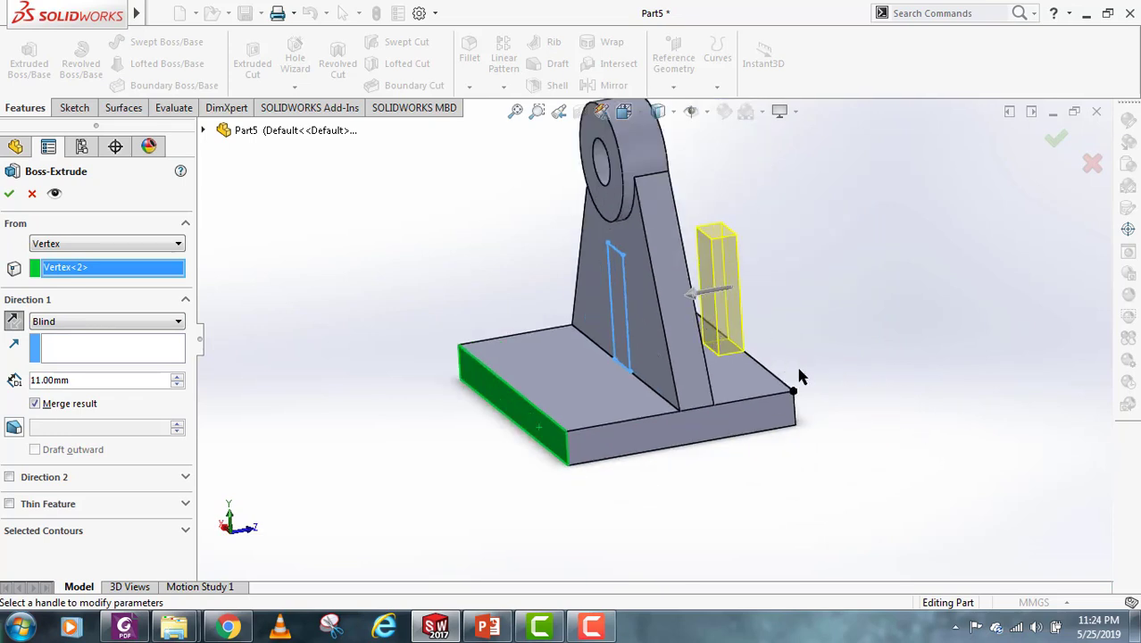
middle_drag(794, 377, 734, 357)
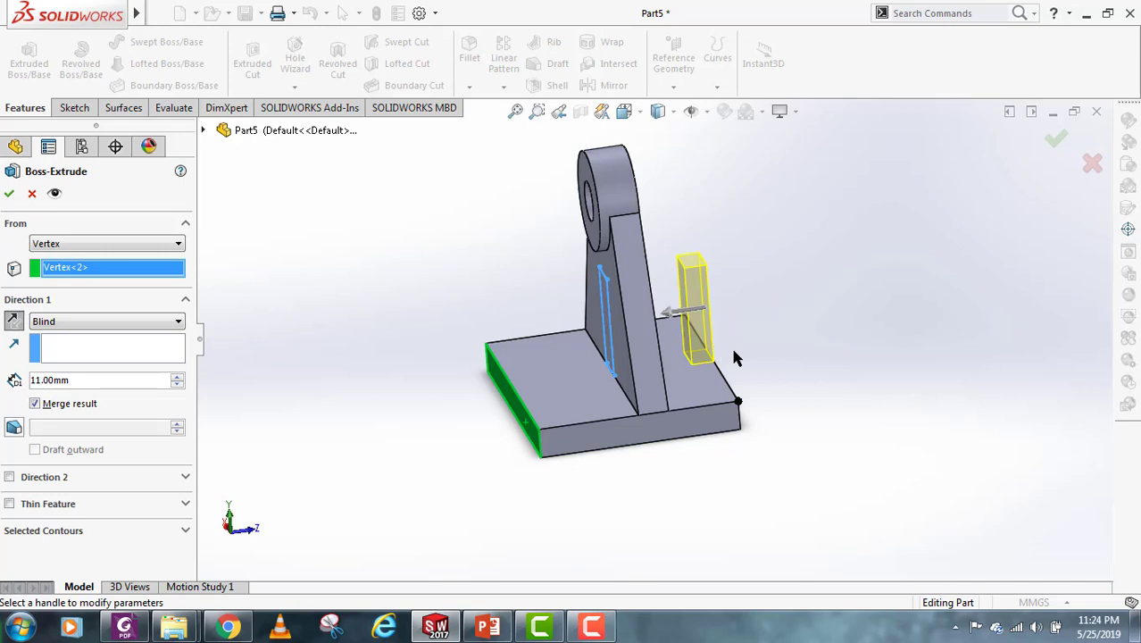
Step: Change the extrusion's start condition to Offset and set the offset distance to 20 mm
click(79, 244)
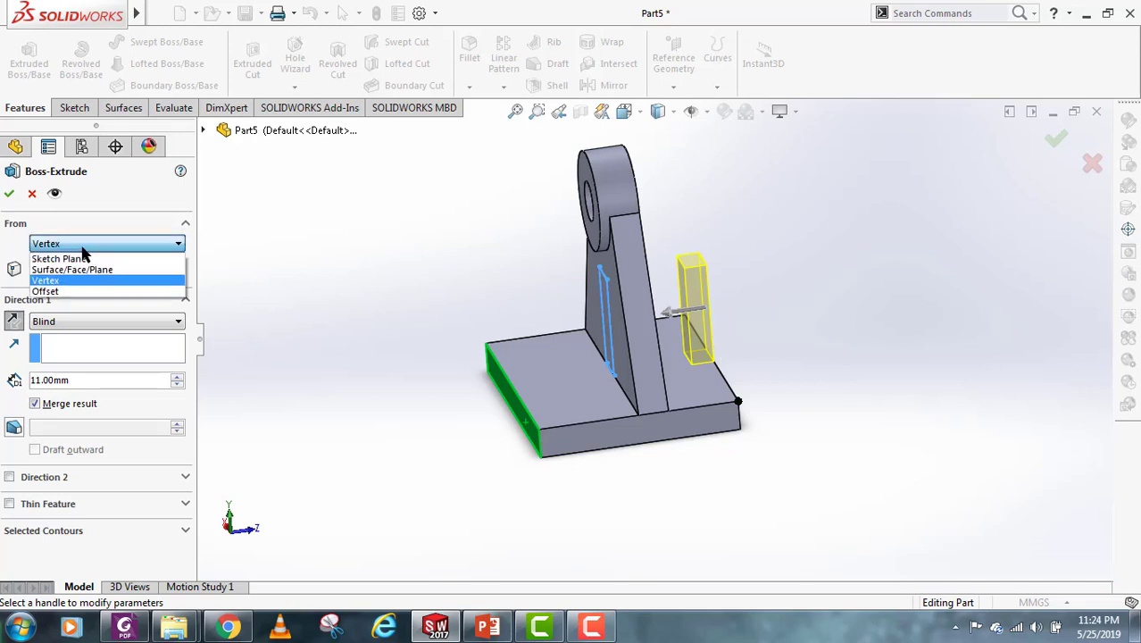
click(63, 290)
middle_drag(610, 417, 638, 393)
drag(109, 269, 1, 269)
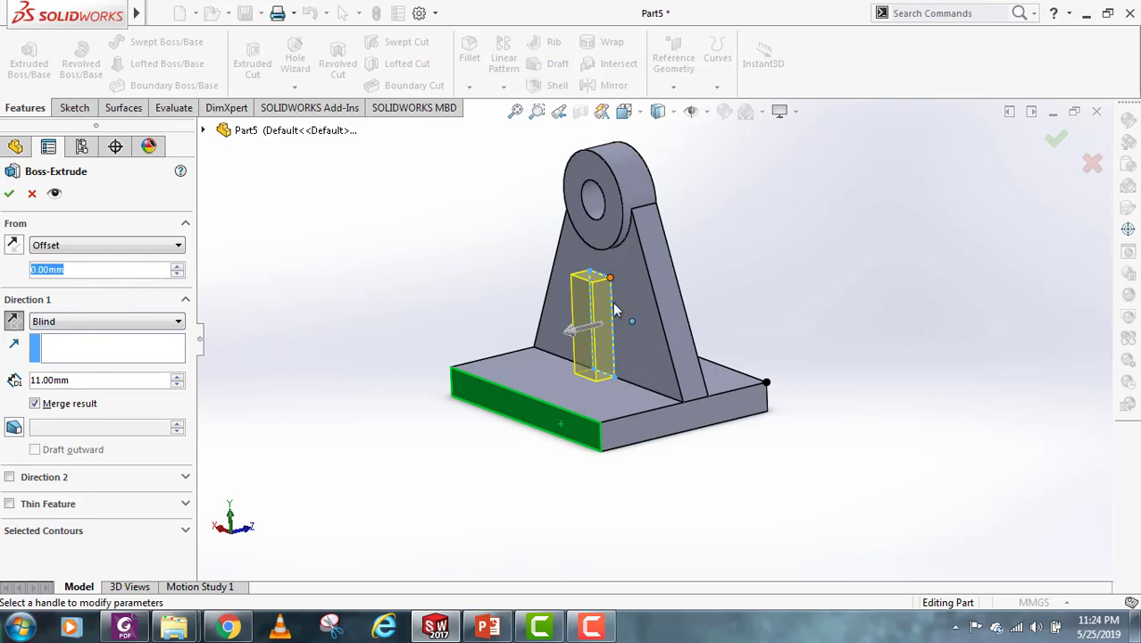
click(87, 248)
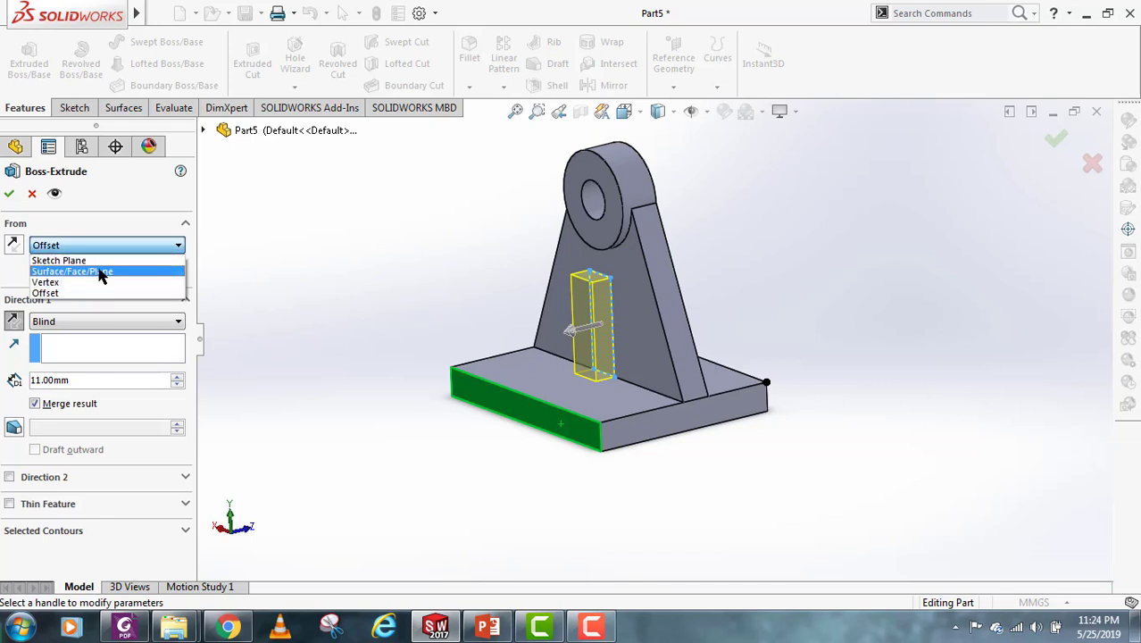
click(137, 249)
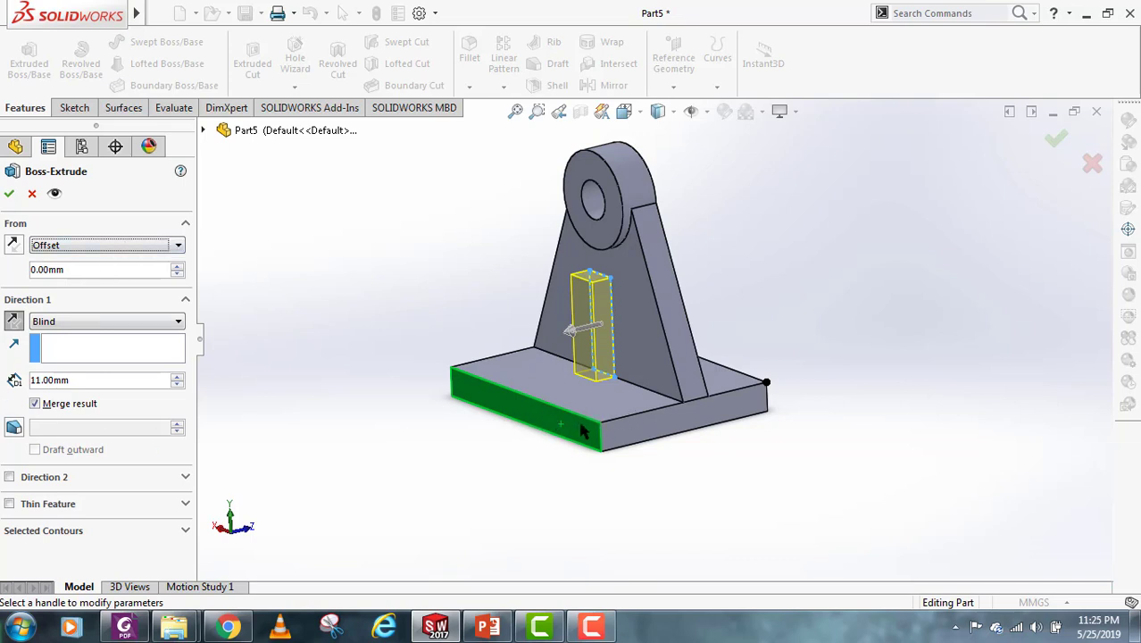
click(81, 272)
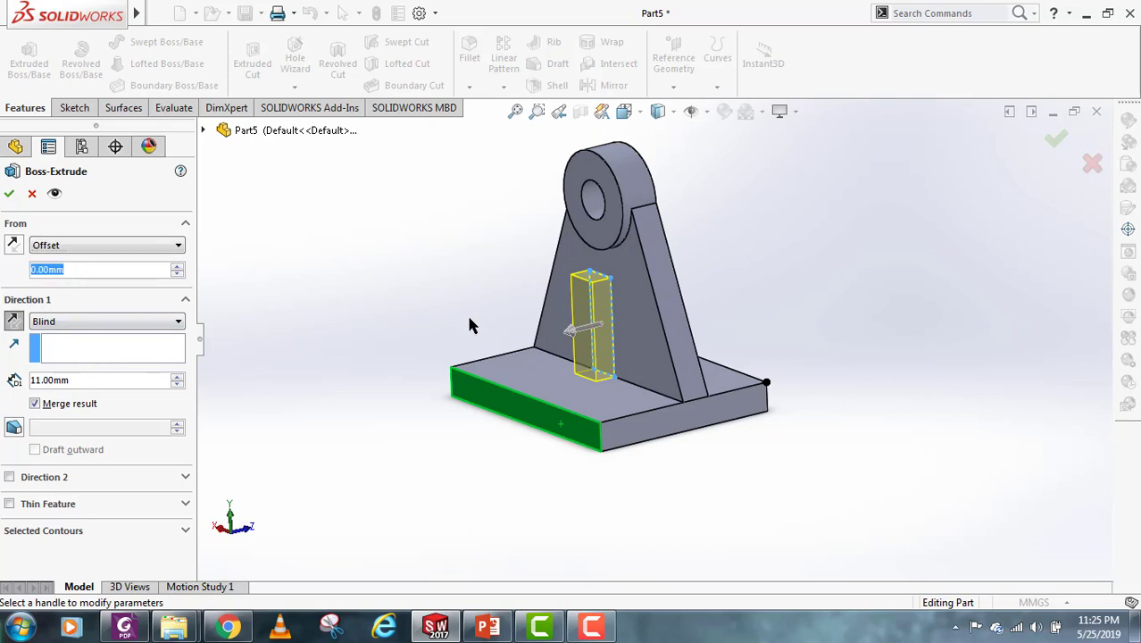
text(20)
key(Return)
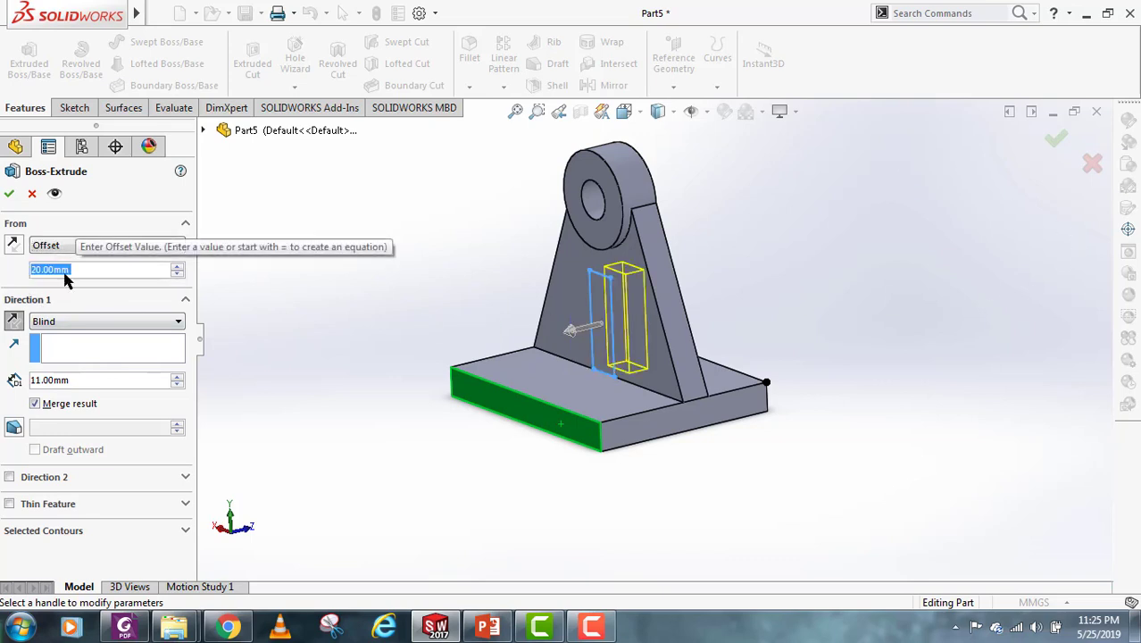
Step: Reverse the start offset direction and increase the offset in increments past 60 mm
click(12, 245)
mouse_move(259, 310)
middle_down()
mouse_move(295, 313)
mouse_move(259, 313)
middle_up()
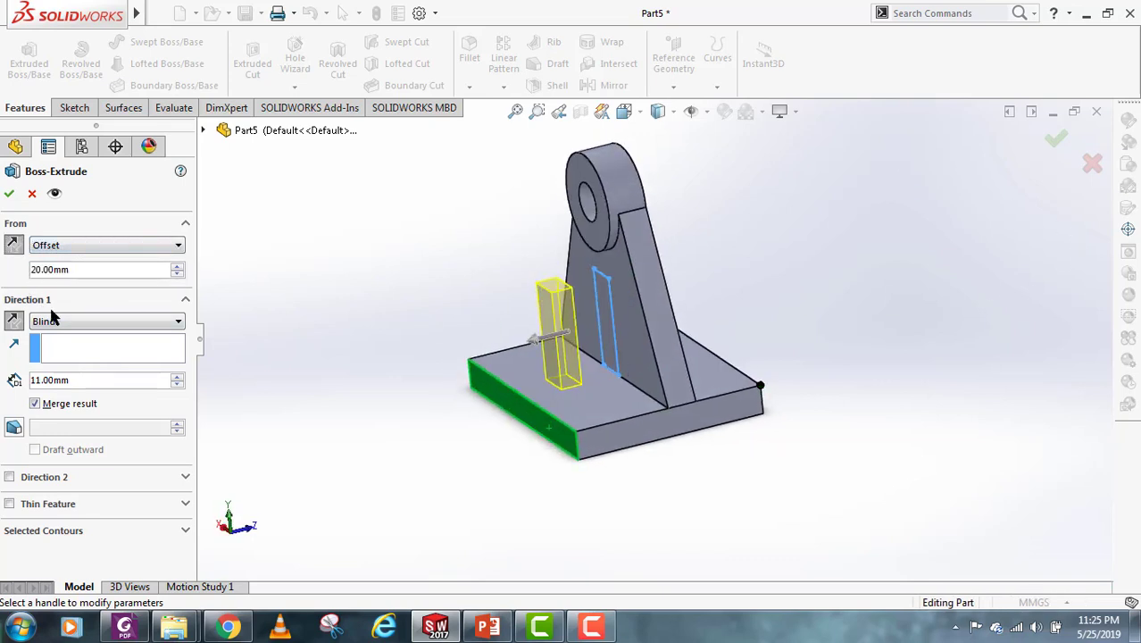
drag(83, 272, 26, 274)
click(178, 266)
click(177, 266)
click(177, 266)
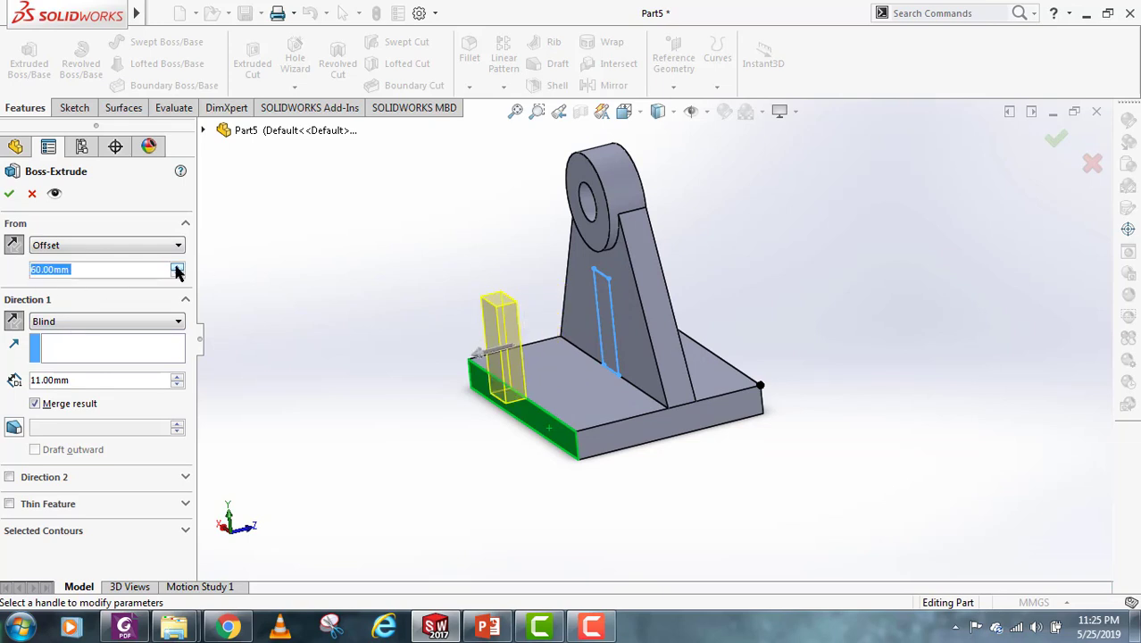
click(176, 267)
click(177, 267)
mouse_move(448, 458)
middle_down()
mouse_move(403, 408)
mouse_move(433, 434)
mouse_move(463, 434)
mouse_move(456, 423)
mouse_move(461, 462)
middle_up()
middle_drag(548, 409, 539, 388)
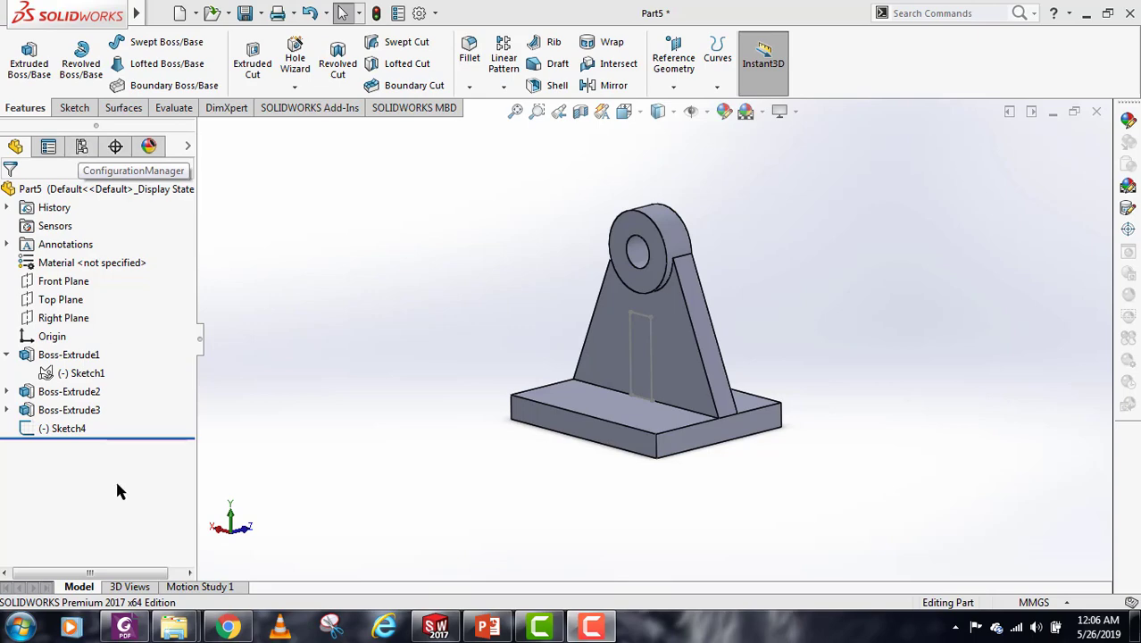
Step: Delete all three boss extrusions together with their sketches and the remaining rectangle sketch, emptying the part
click(69, 410)
right_click(75, 354)
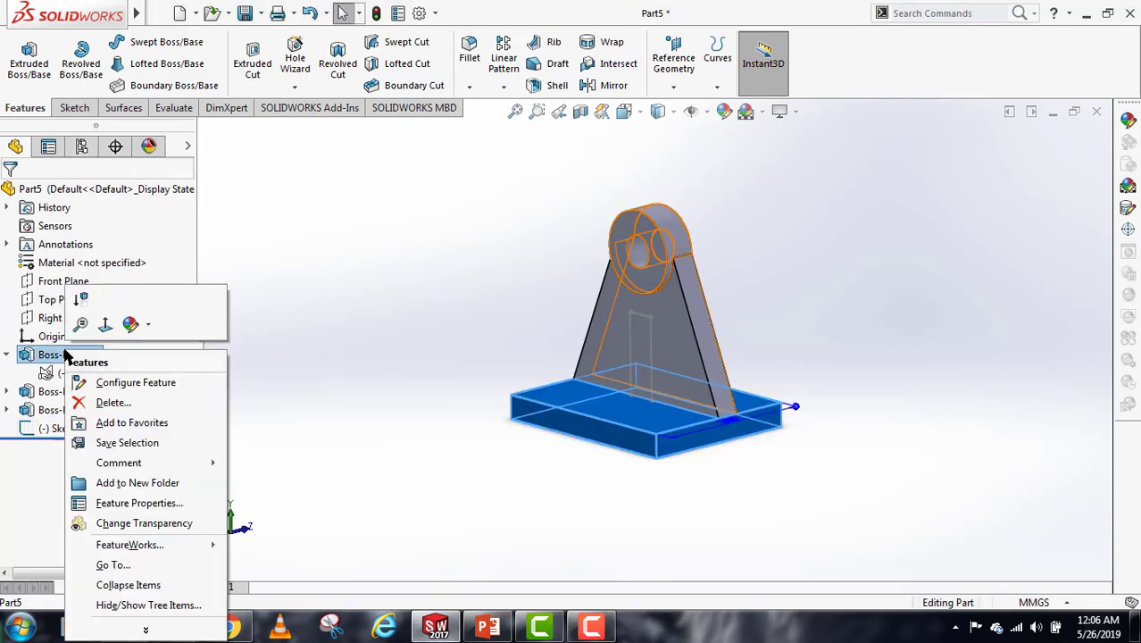
key(Escape)
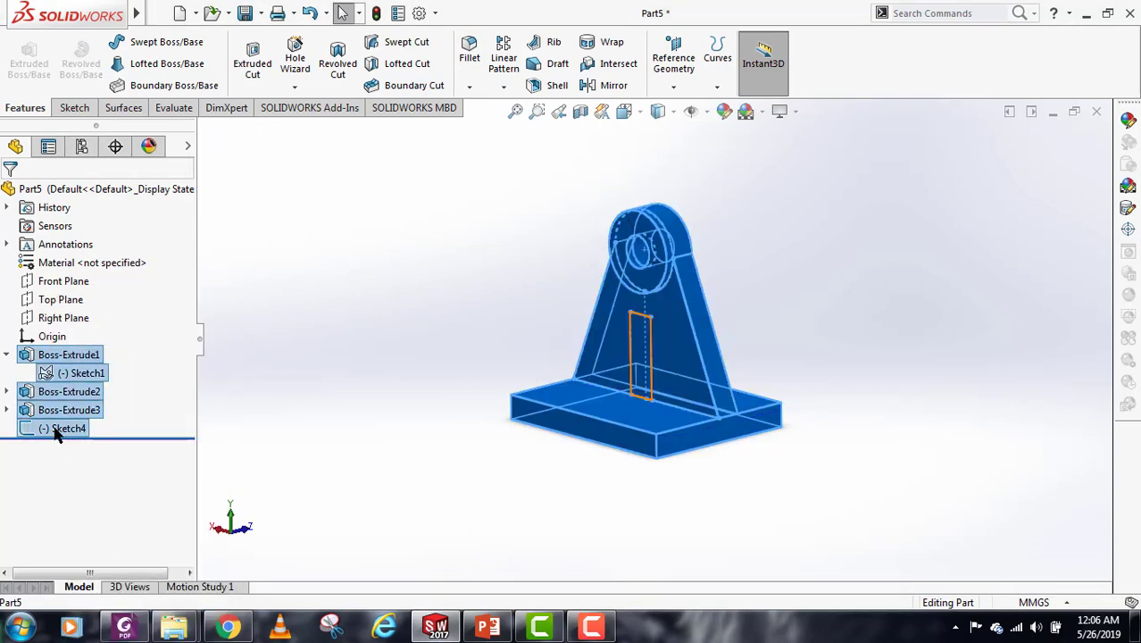
right_click(55, 433)
click(122, 288)
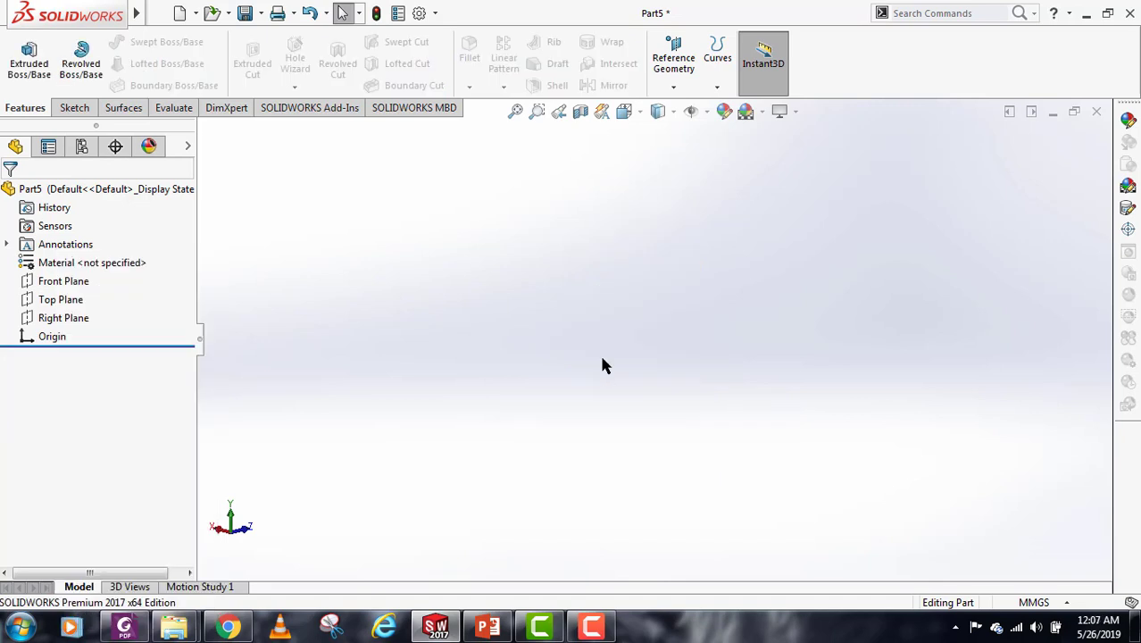
Step: Sketch a circle about 61 mm in diameter on the Front Plane, centred about 64 mm above the origin, and exit the sketch
click(67, 283)
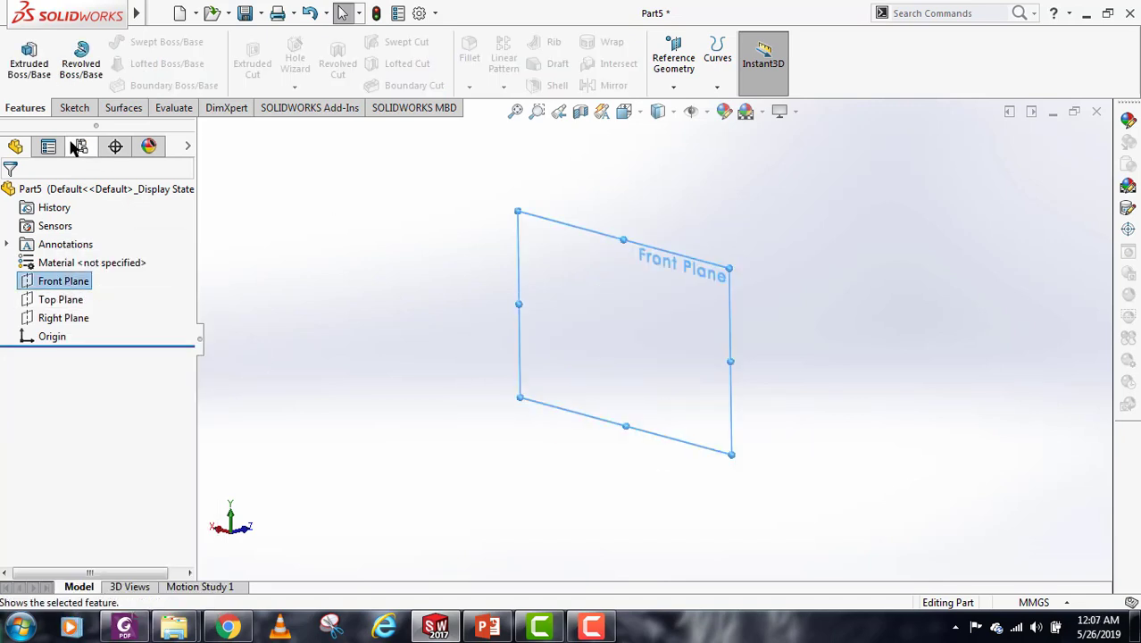
click(83, 110)
click(141, 42)
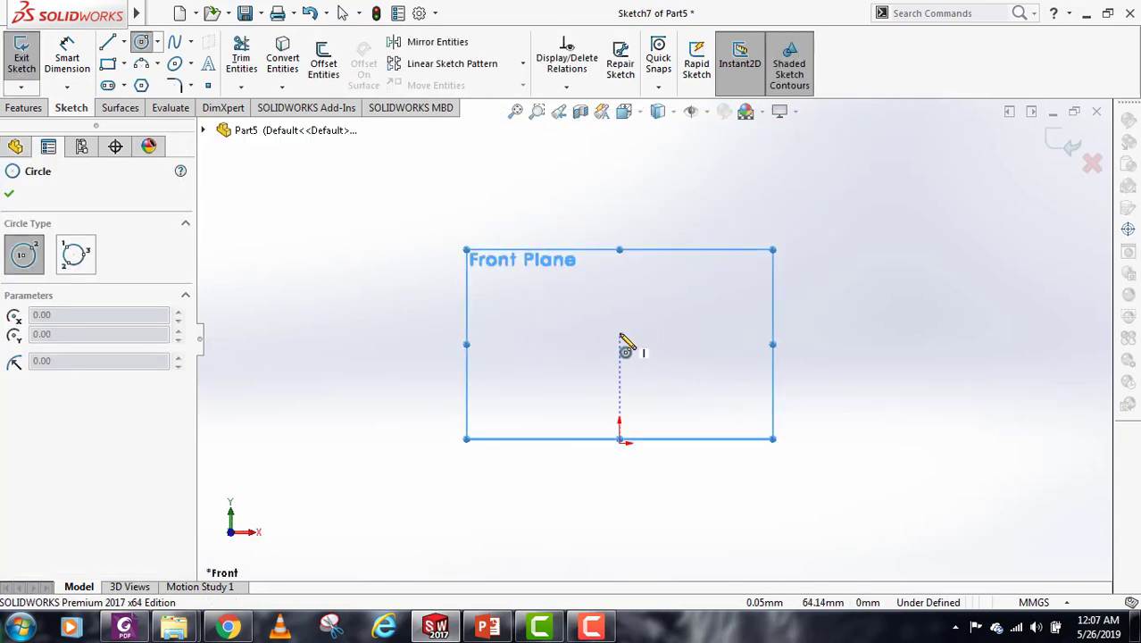
click(619, 332)
click(640, 378)
click(1063, 141)
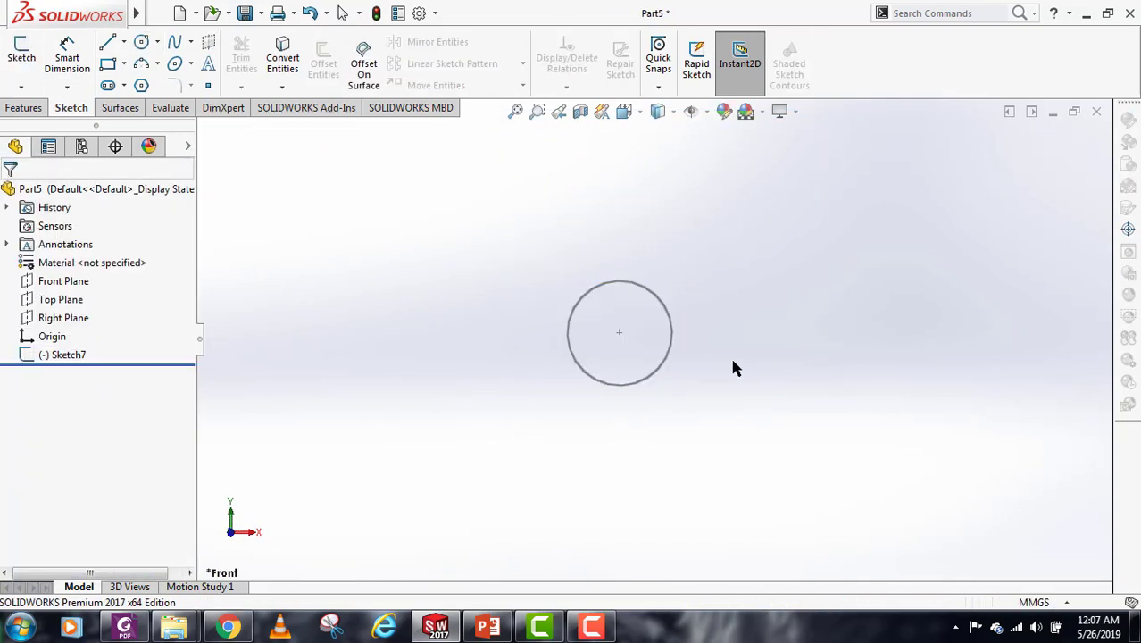
Step: Start extruding the circle sketch as a Blind thin feature with a 100 mm depth and 4 mm wall thickness
mouse_move(734, 367)
middle_down()
mouse_move(644, 398)
mouse_move(687, 393)
middle_up()
click(24, 107)
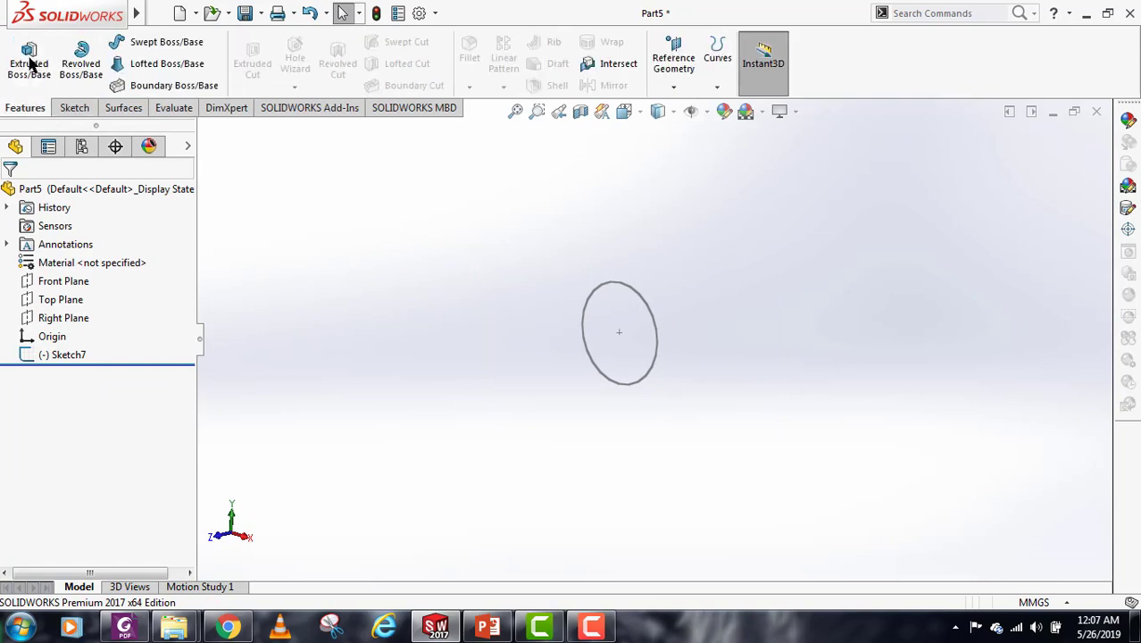
click(29, 58)
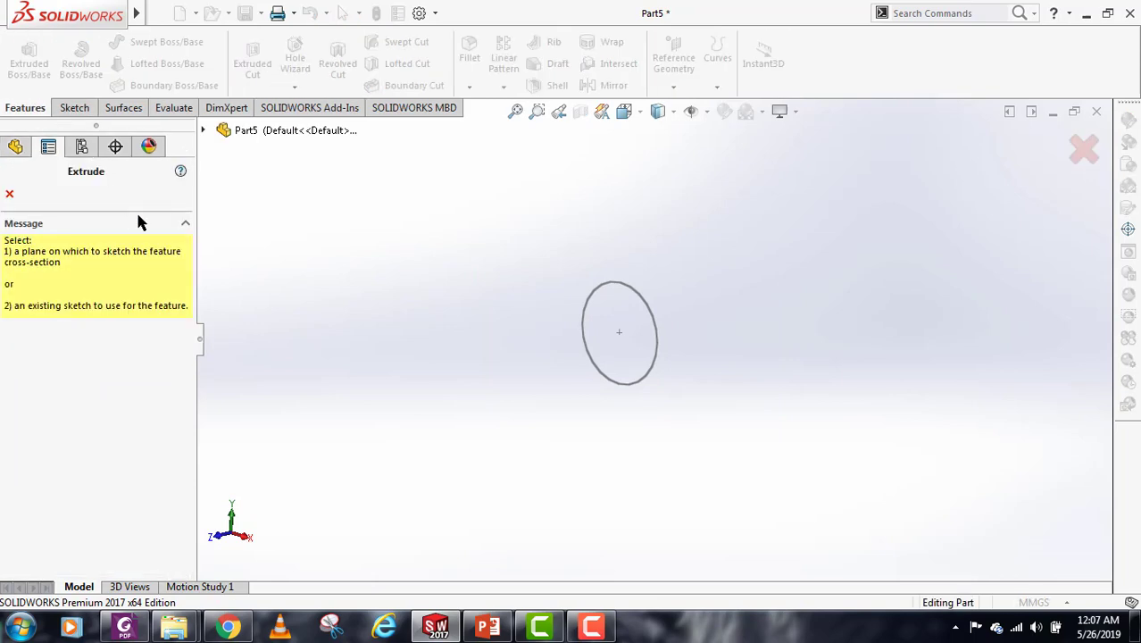
click(648, 383)
click(10, 457)
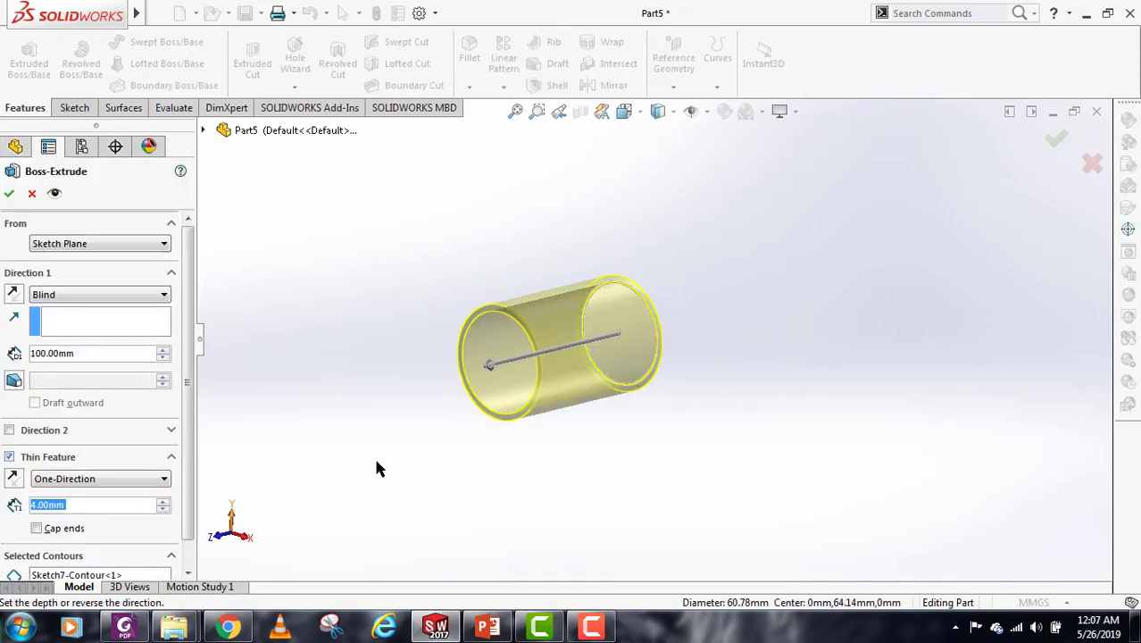
scroll(535, 357, down, 5)
middle_drag(566, 363, 415, 471)
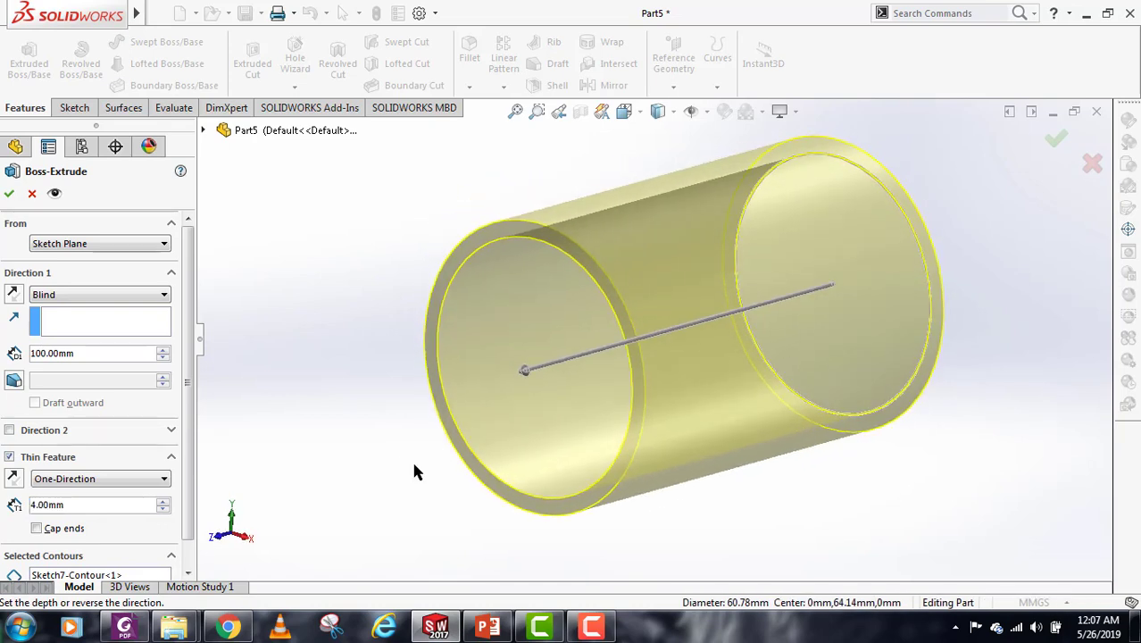
Step: Choose One-Direction as the thin feature's thickness type and examine the tube preview
click(113, 479)
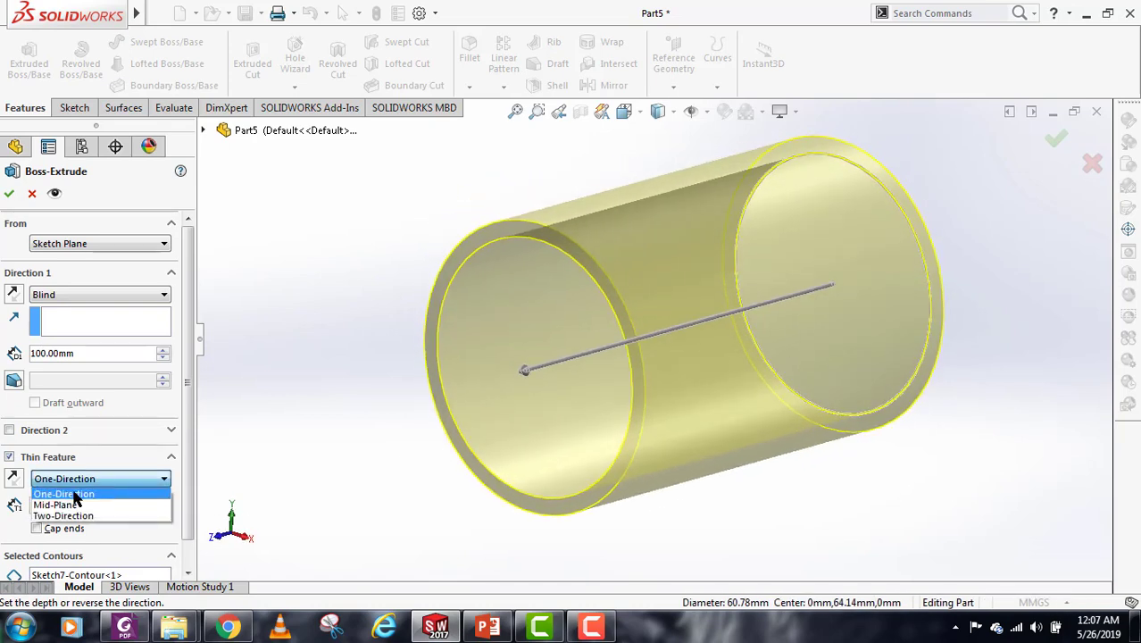
click(76, 495)
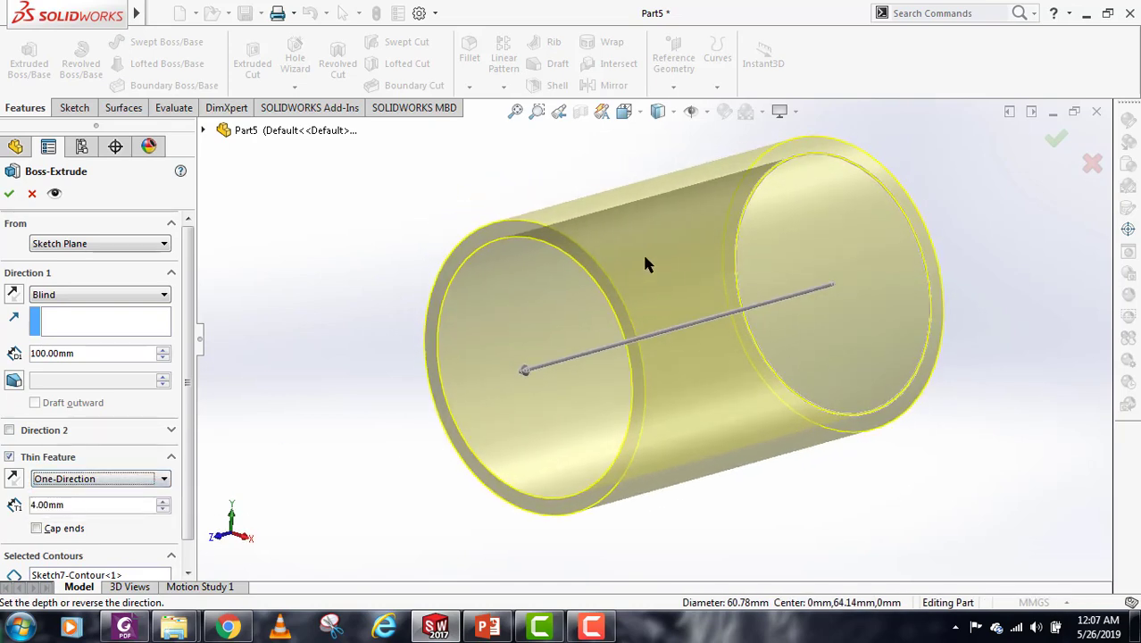
middle_drag(598, 389, 620, 370)
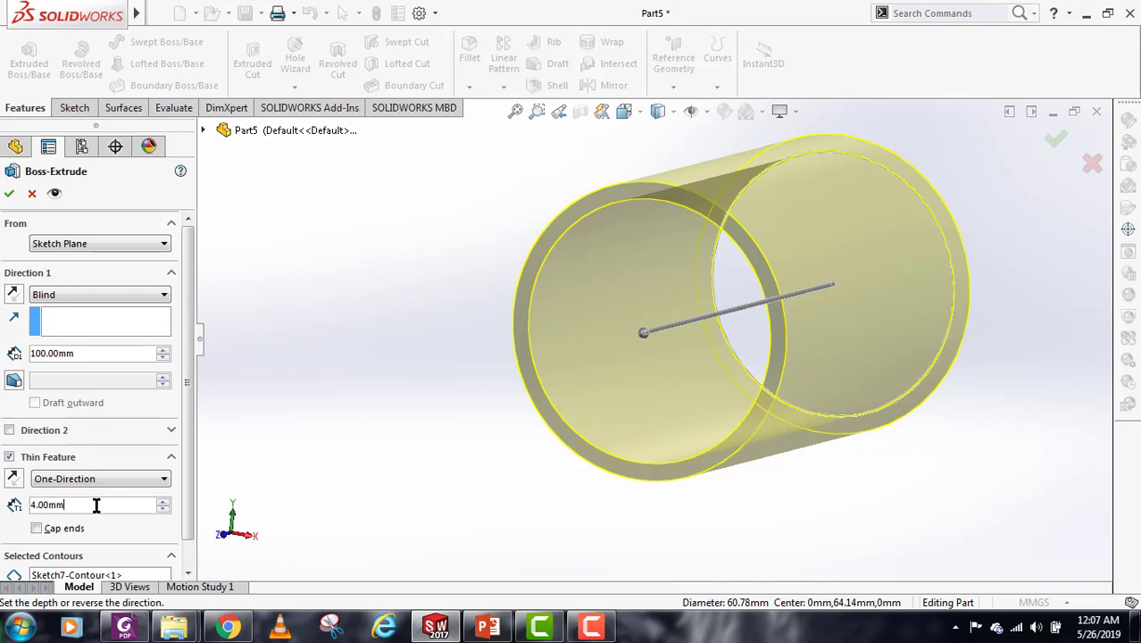
Step: Try the thin feature's wall on the opposite side of the sketch circle, and reverse it back
drag(96, 504, 11, 509)
mouse_move(728, 308)
middle_down()
mouse_move(747, 283)
mouse_move(797, 299)
mouse_move(718, 316)
middle_up()
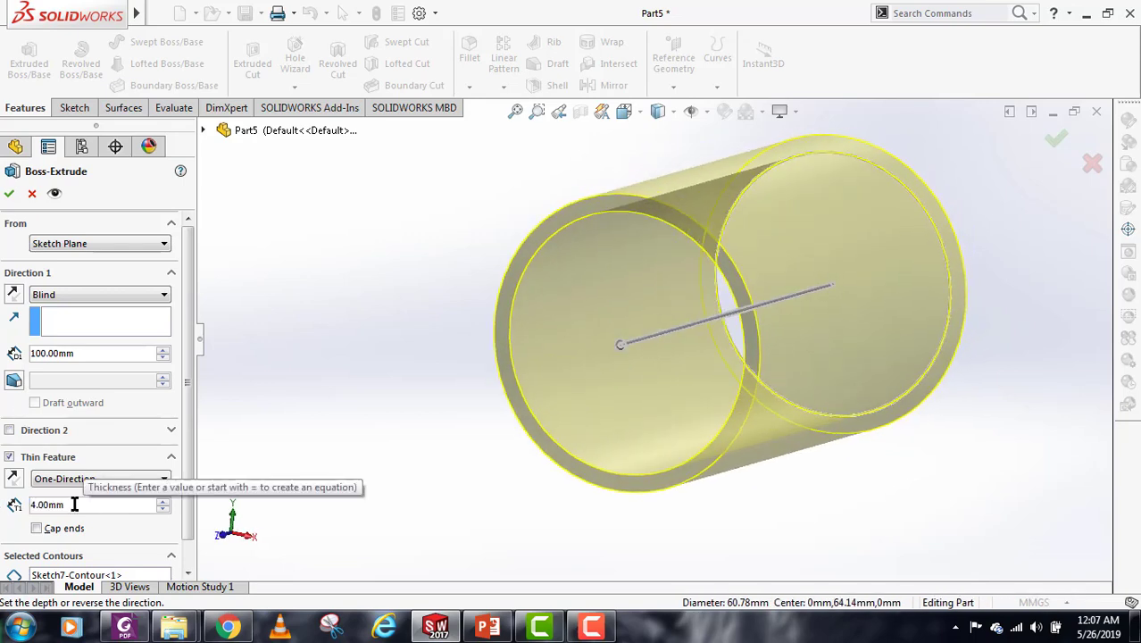
click(13, 480)
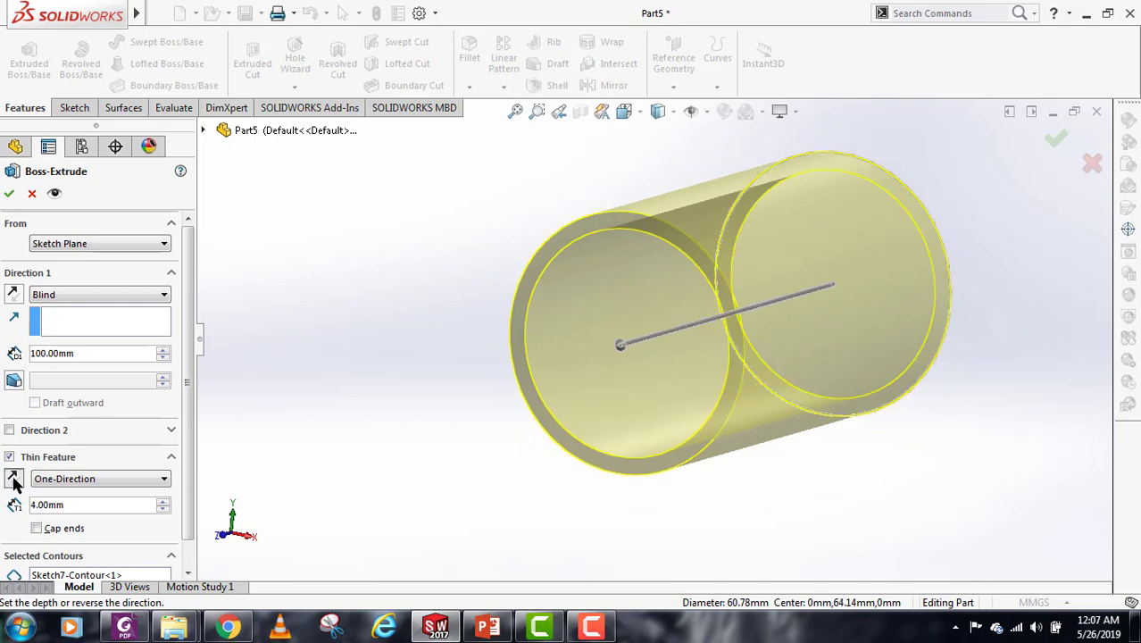
click(13, 479)
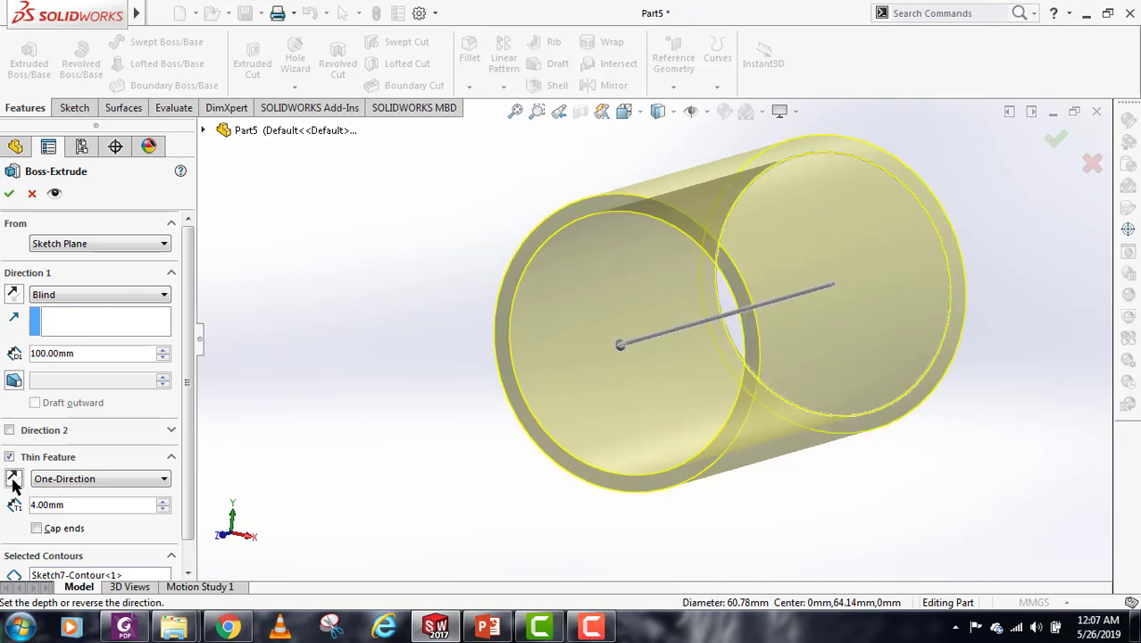
Step: Switch the thin feature's thickness type to Mid-Plane and examine how the 4 mm wall sits around the sketch circle
click(97, 479)
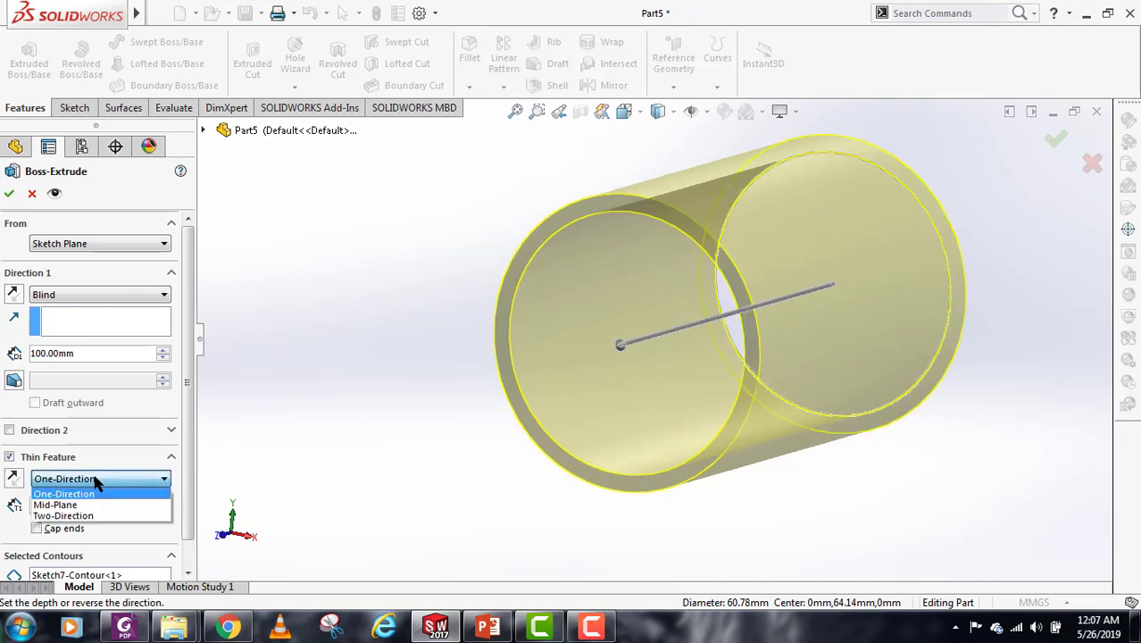
click(55, 506)
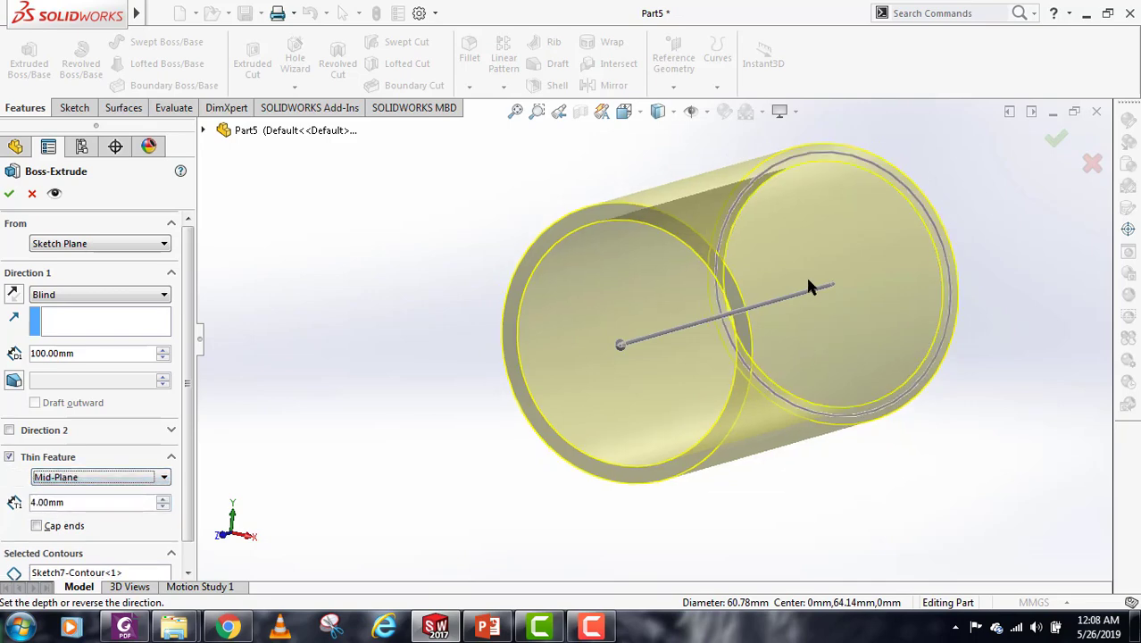
middle_drag(771, 338, 597, 451)
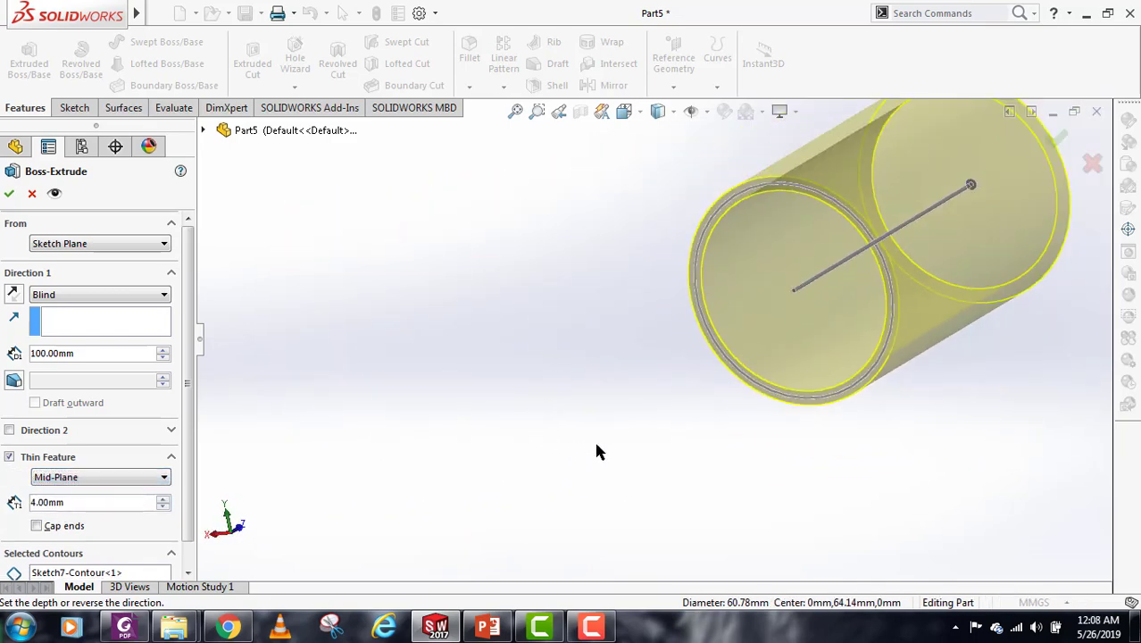
scroll(895, 224, up, 2)
scroll(895, 223, down, 6)
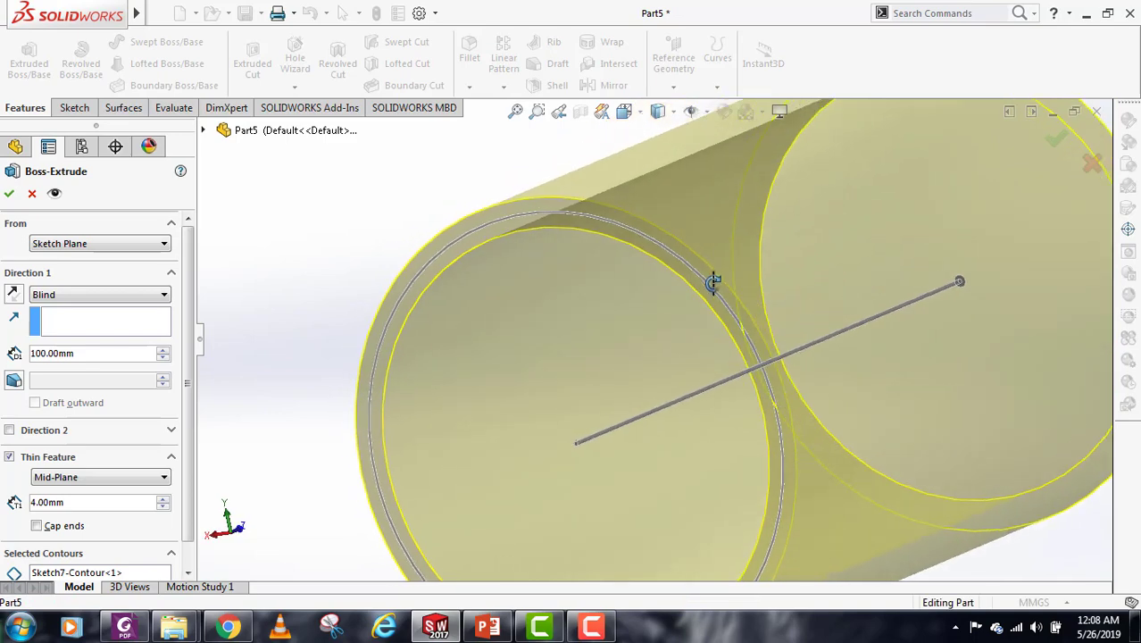
drag(84, 504, 56, 513)
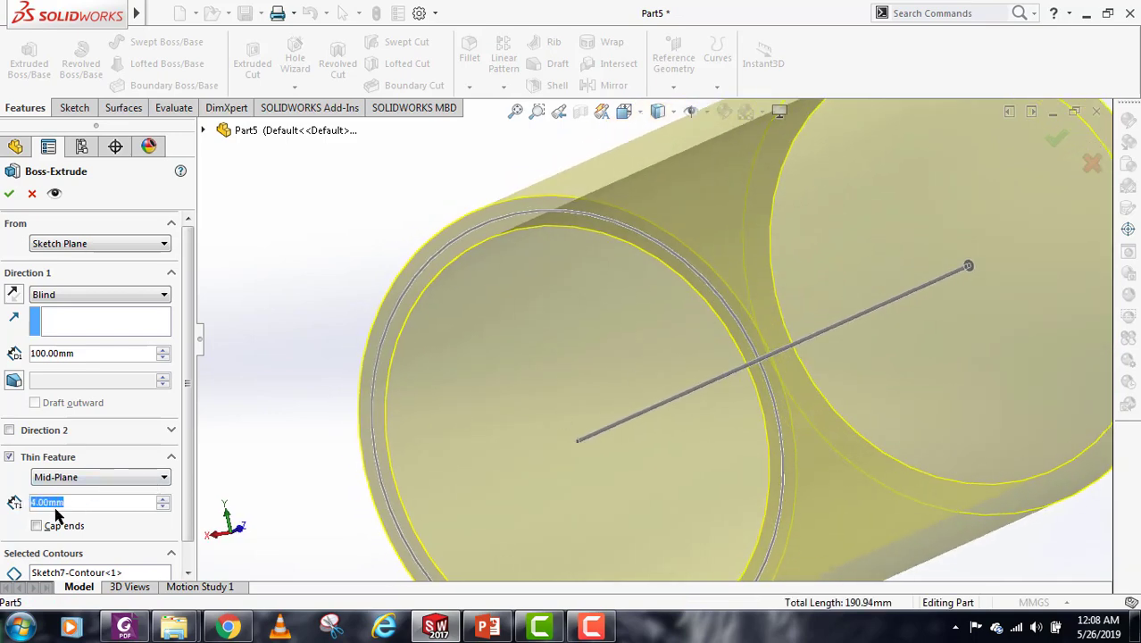
scroll(727, 379, up, 4)
middle_drag(716, 387, 642, 319)
scroll(656, 326, down, 2)
scroll(674, 334, down, 2)
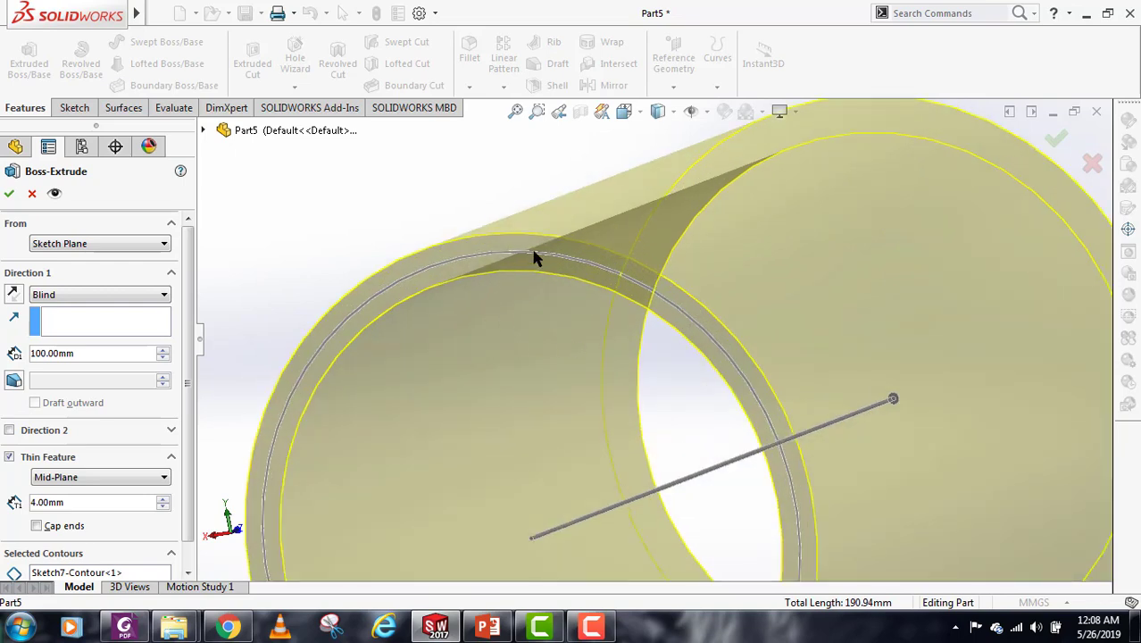
middle_drag(558, 267, 541, 248)
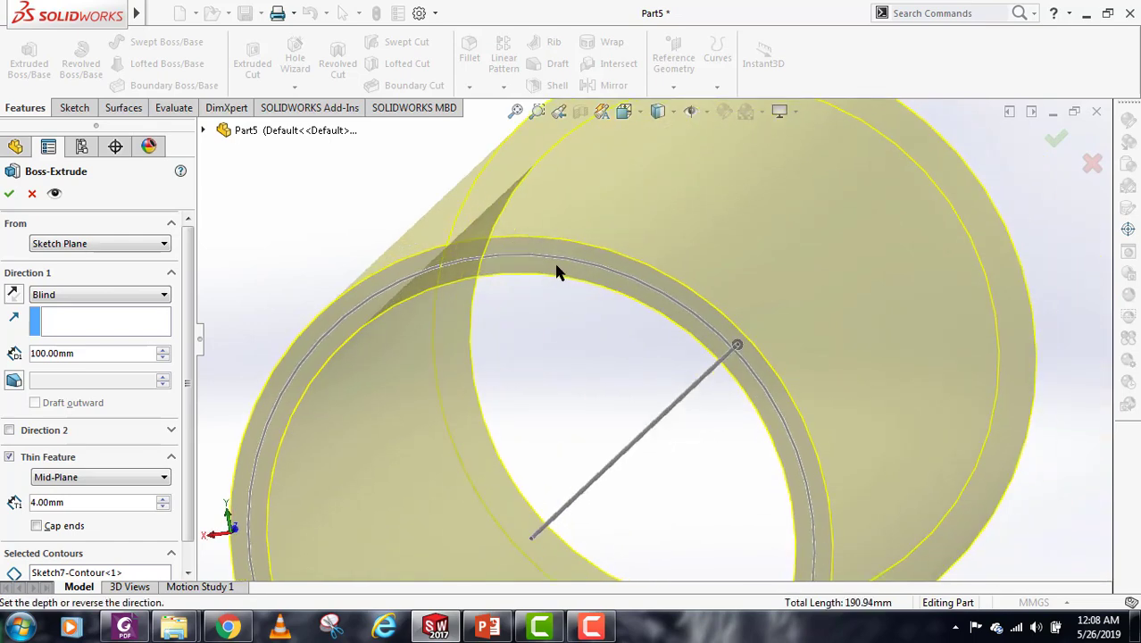
Step: Set the thin feature's thickness type to Two-Direction and examine the wall on both sides of the sketch circle
click(115, 484)
click(91, 517)
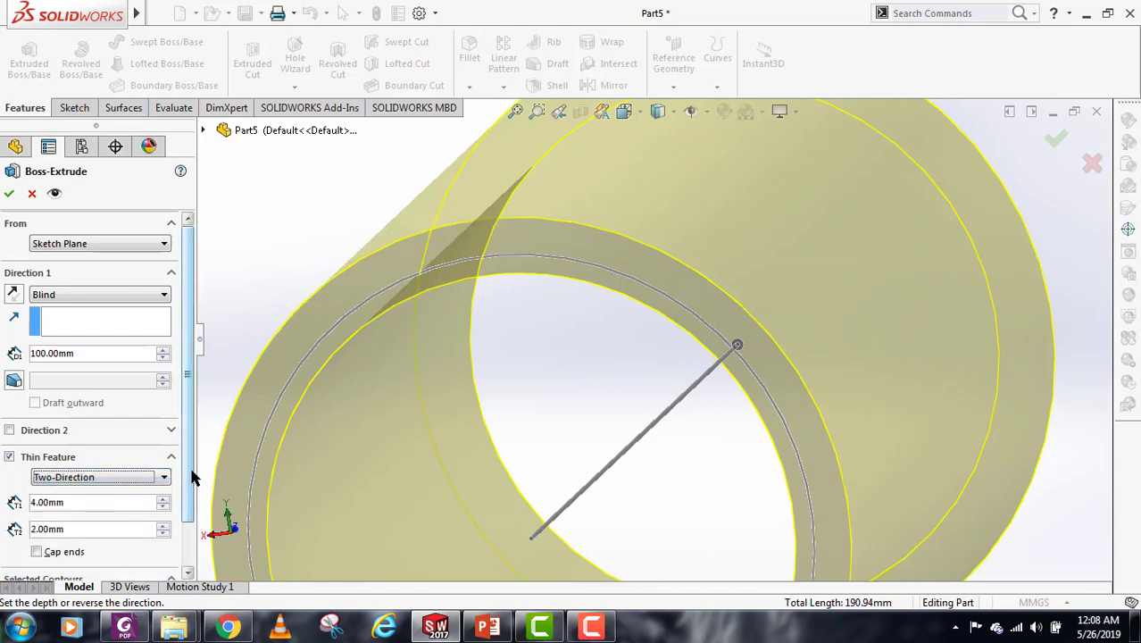
drag(190, 477, 186, 517)
scroll(540, 387, up, 3)
middle_drag(540, 386, 512, 456)
scroll(661, 373, down, 2)
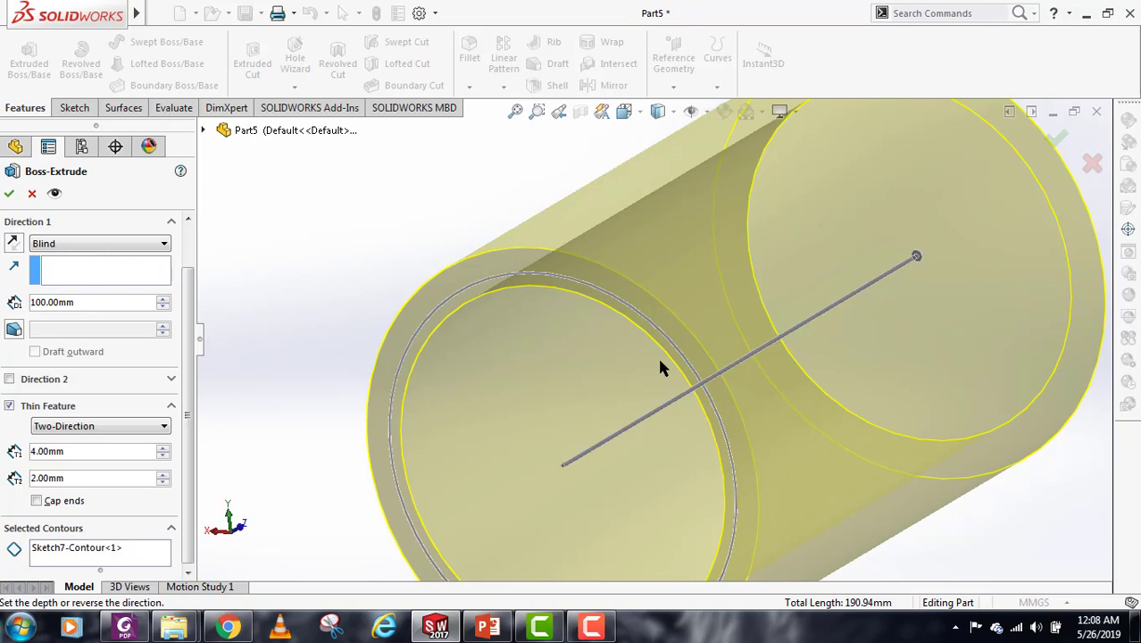
Step: Set the thin feature's two wall thicknesses to 6 mm and 1 mm, and complete the extrusion
double_click(90, 455)
text(6)
key(Return)
scroll(601, 379, up, 5)
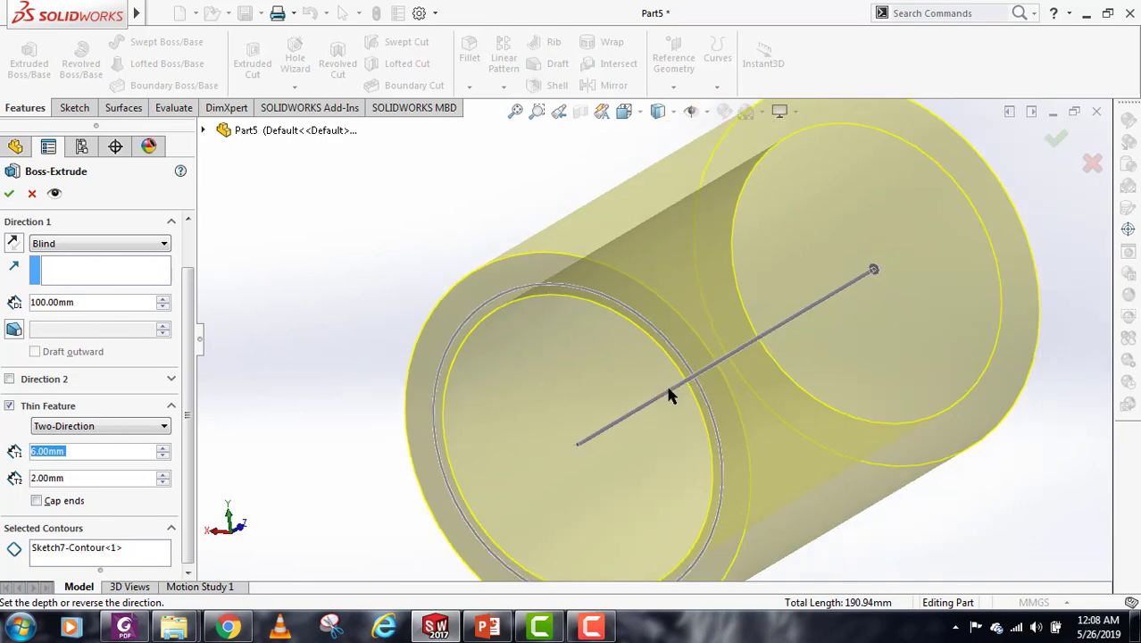
drag(81, 477, 21, 482)
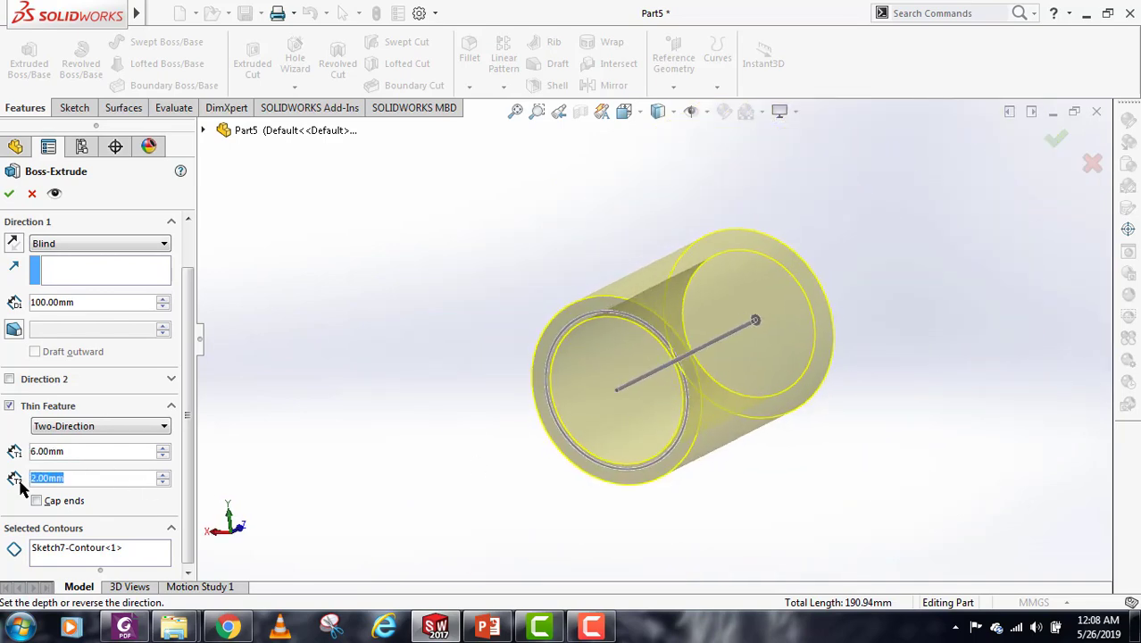
text(1)
key(Return)
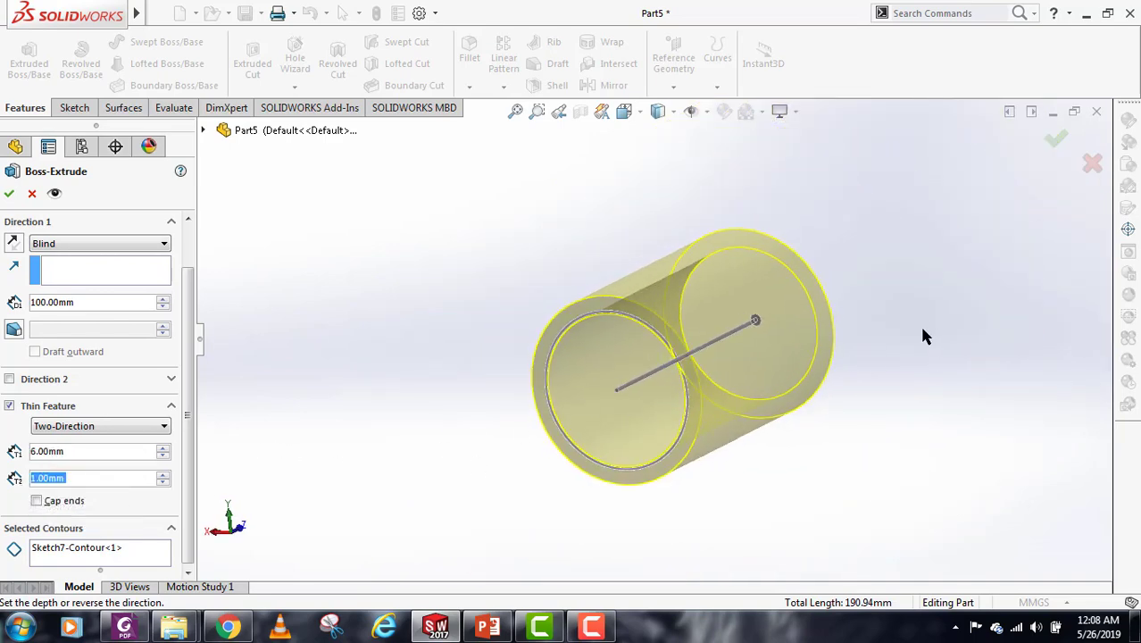
scroll(649, 429, down, 3)
mouse_move(650, 429)
middle_down()
mouse_move(649, 377)
mouse_move(631, 438)
middle_up()
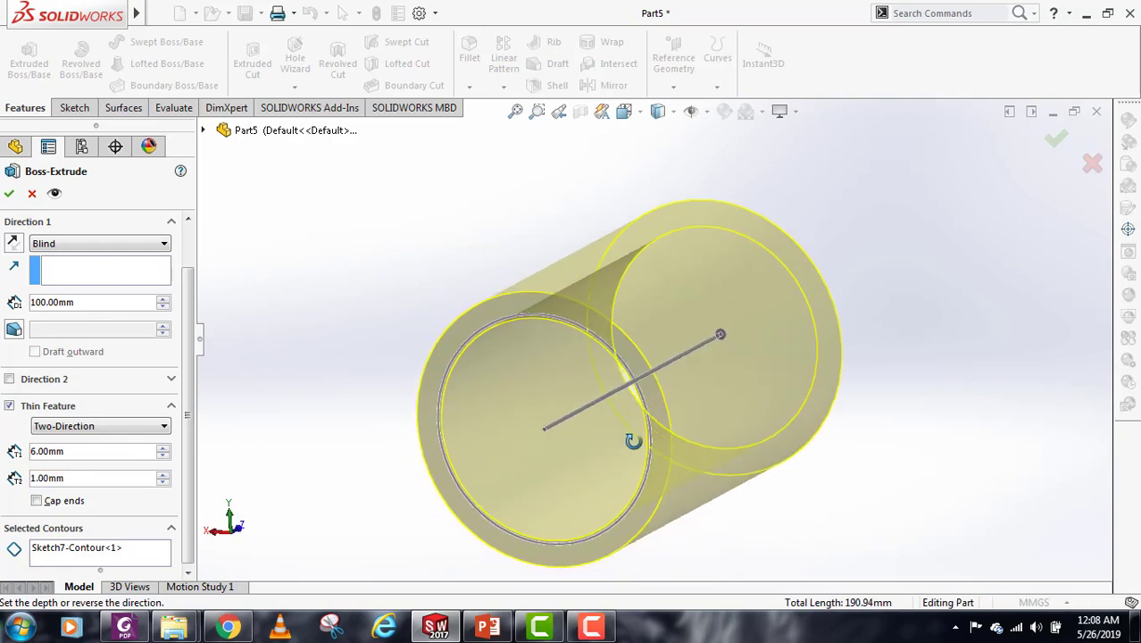
click(1055, 139)
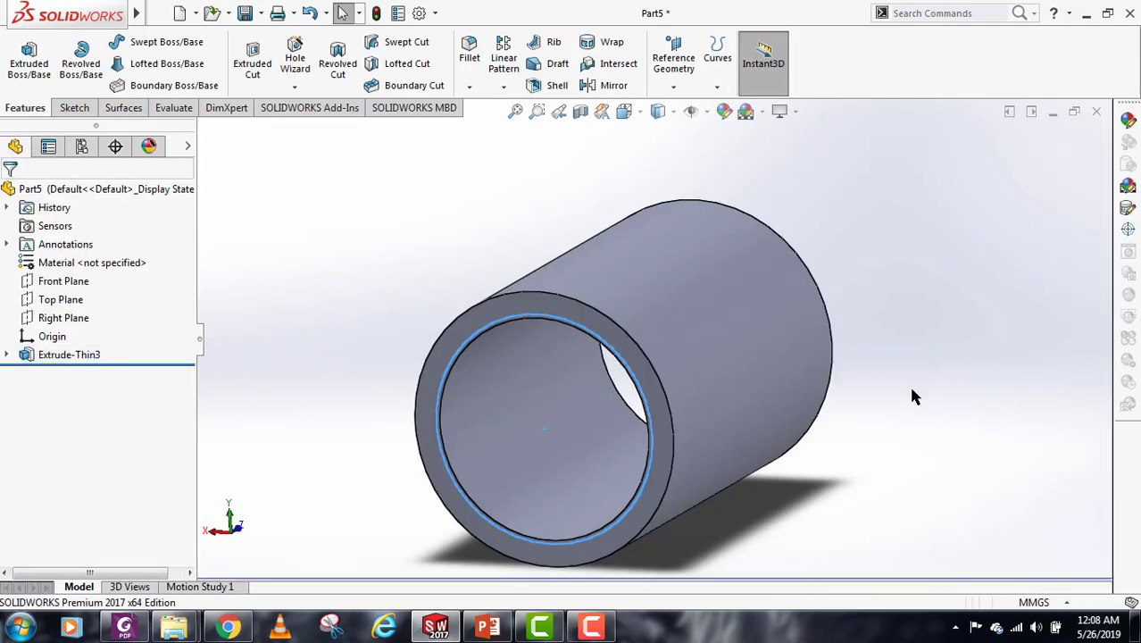
Step: Reopen the tube's thin extrusion for editing and enable Cap ends
right_click(85, 356)
click(108, 262)
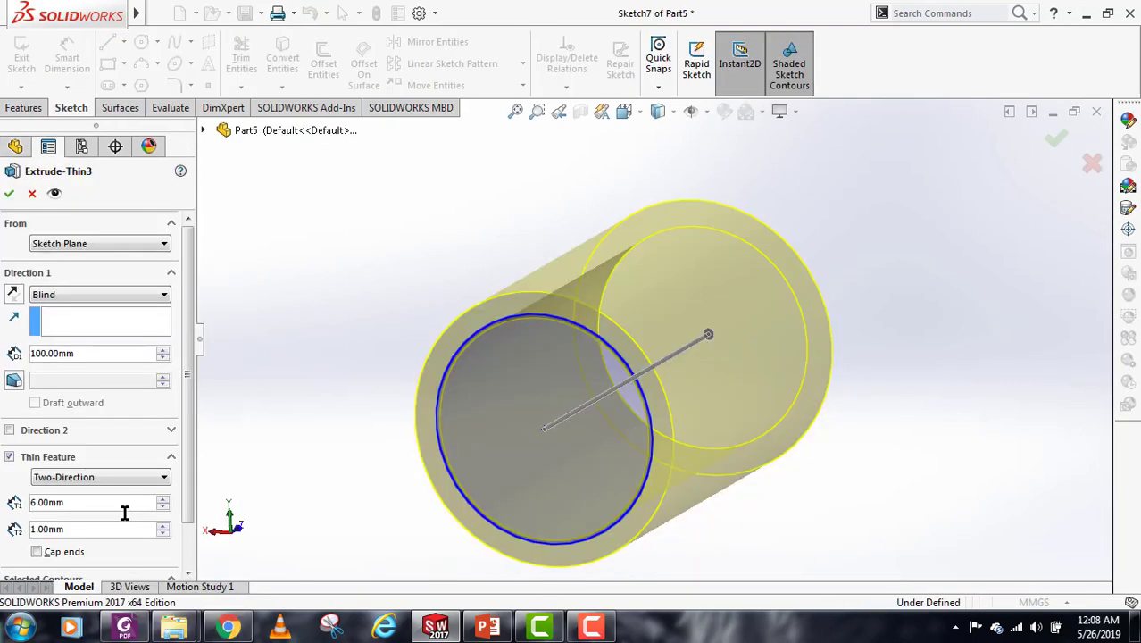
drag(189, 473, 188, 529)
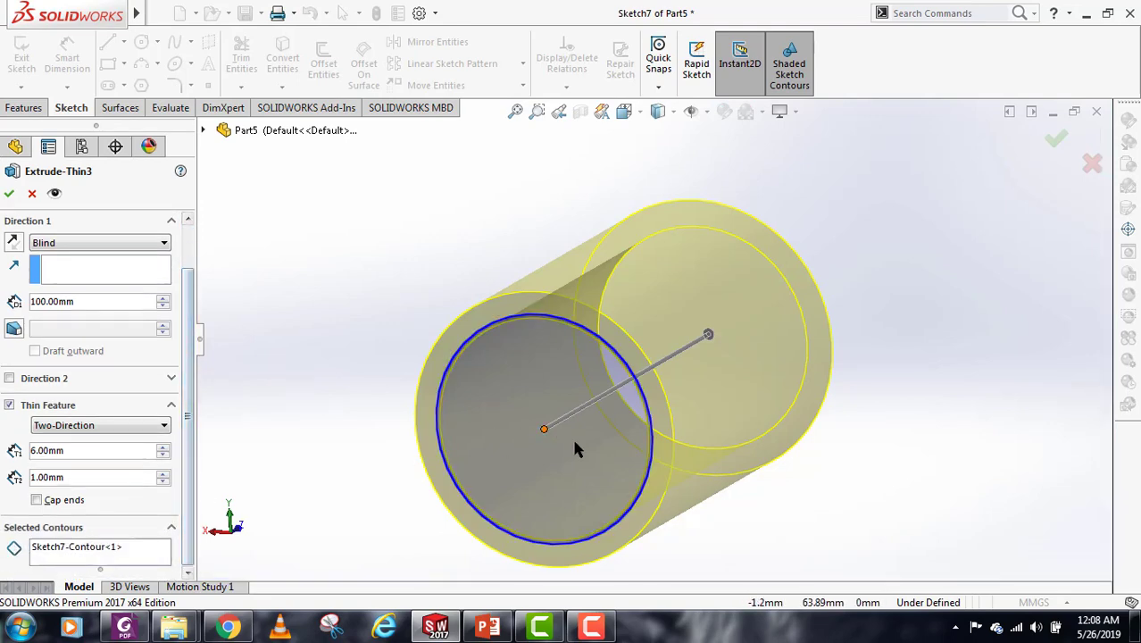
middle_drag(759, 433, 779, 431)
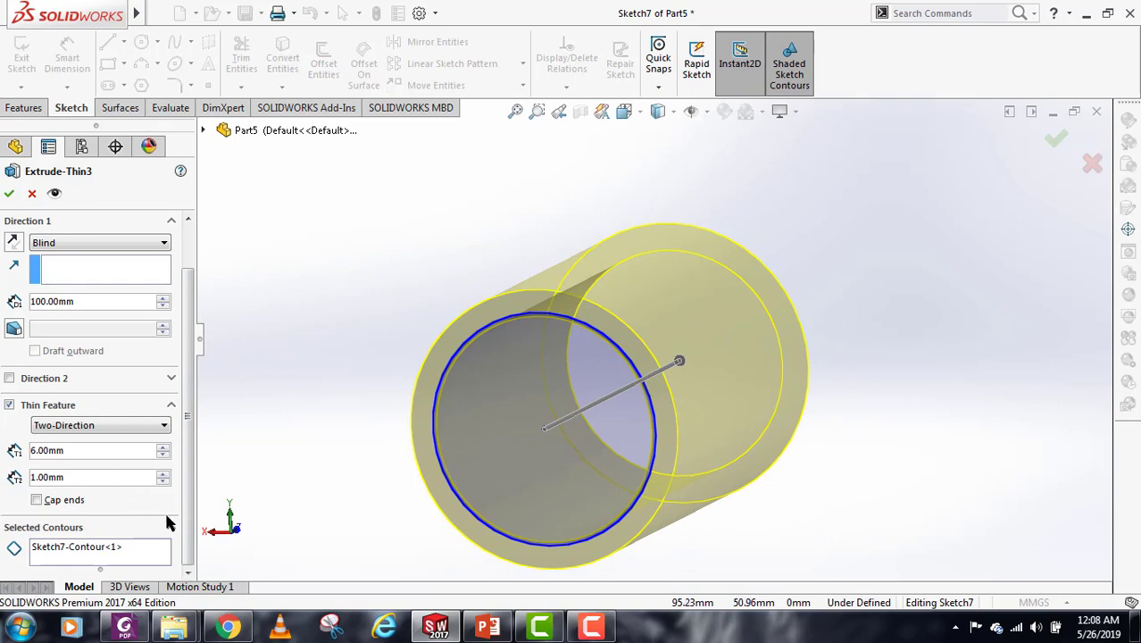
click(37, 501)
middle_drag(693, 443, 376, 535)
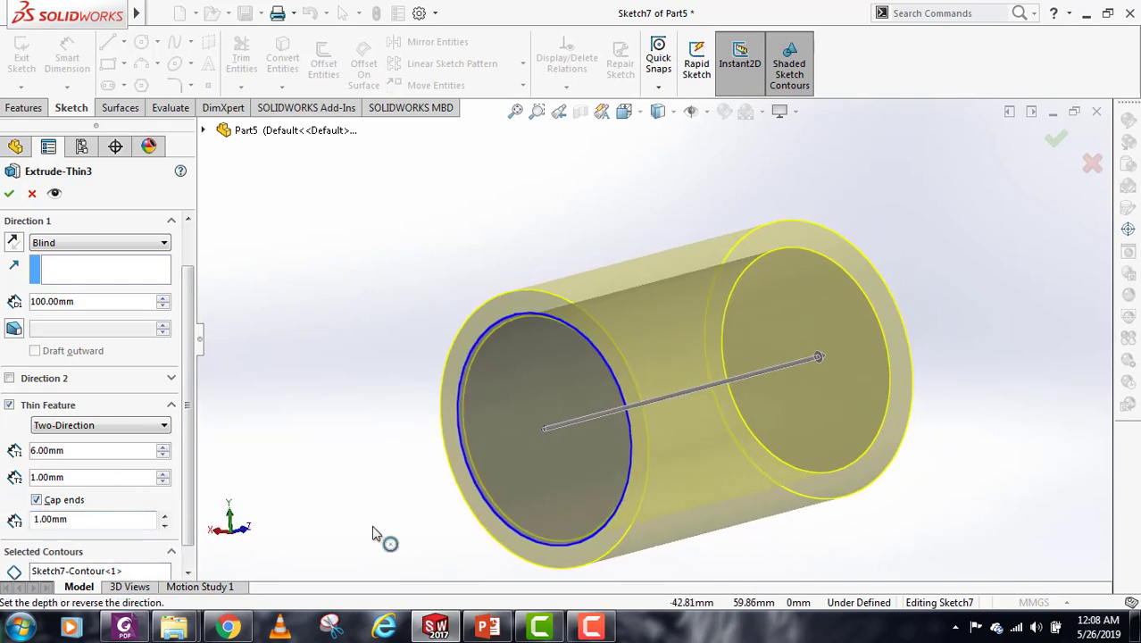
Step: Try a thickness of 2 mm for the end caps
double_click(75, 522)
text(2)
key(Return)
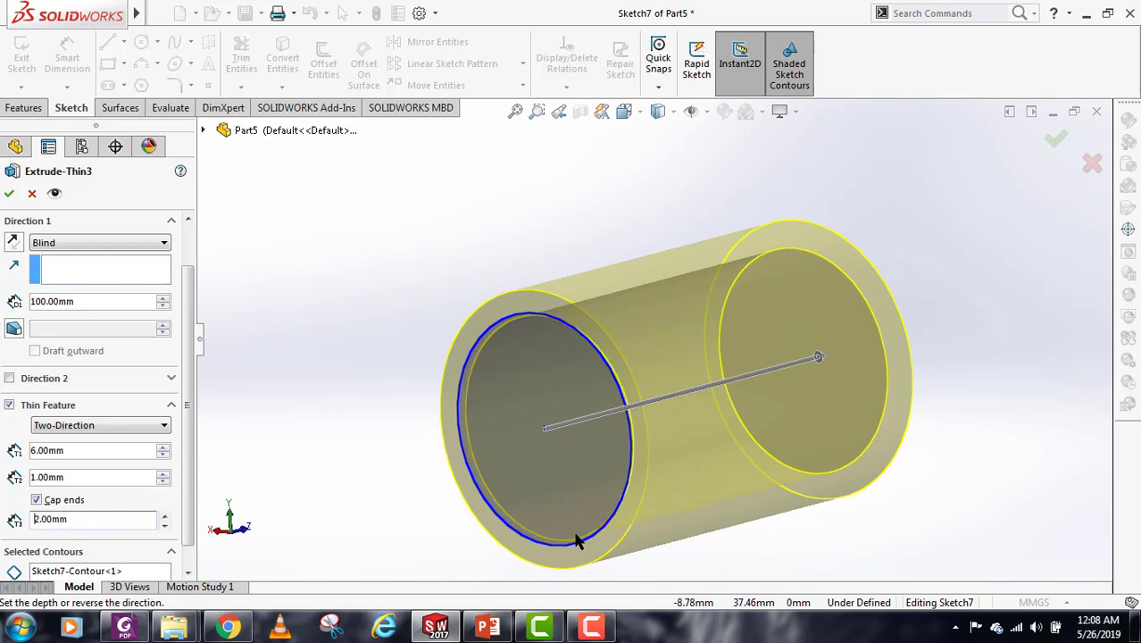
Step: Set the end cap thickness to 4 mm and apply the edited thin extrusion
drag(101, 520, 1, 531)
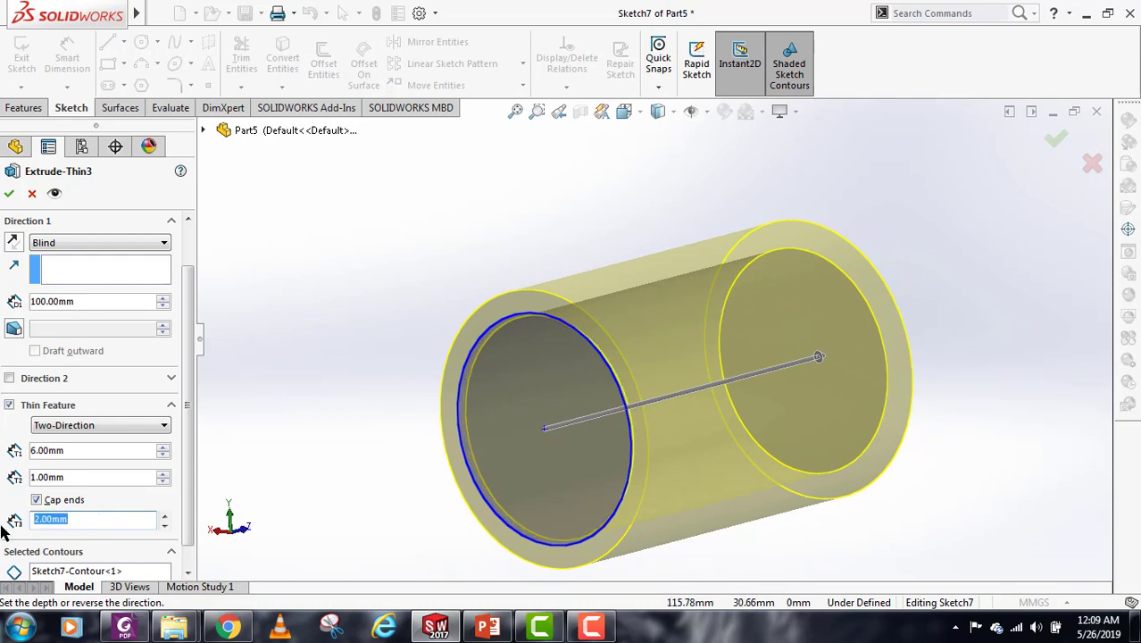
text(4)
key(Return)
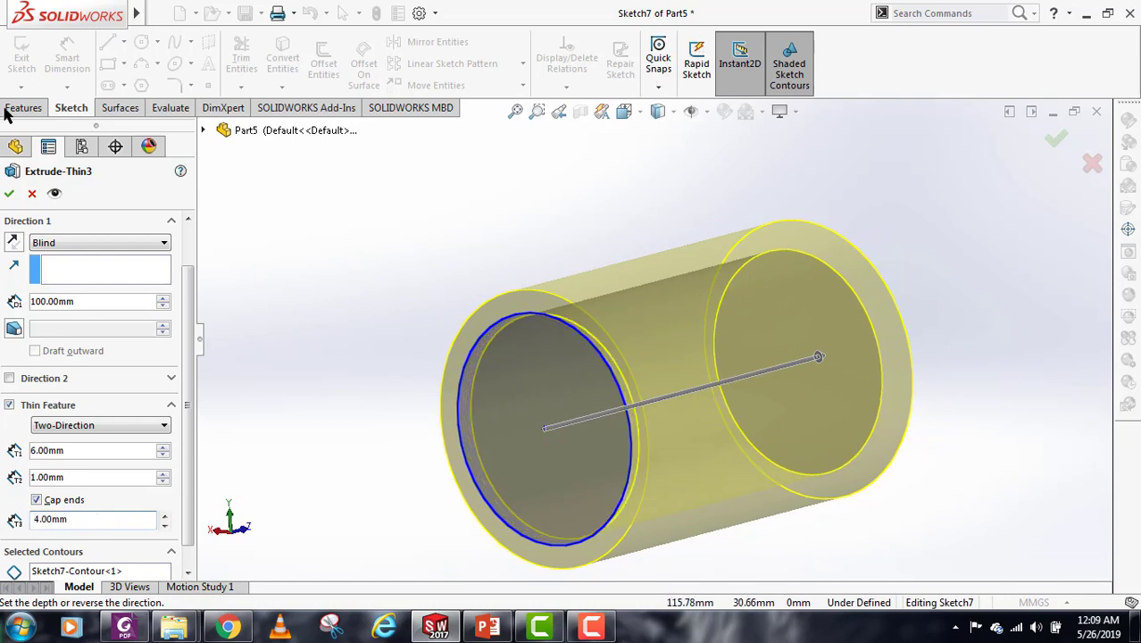
click(8, 193)
scroll(653, 348, up, 3)
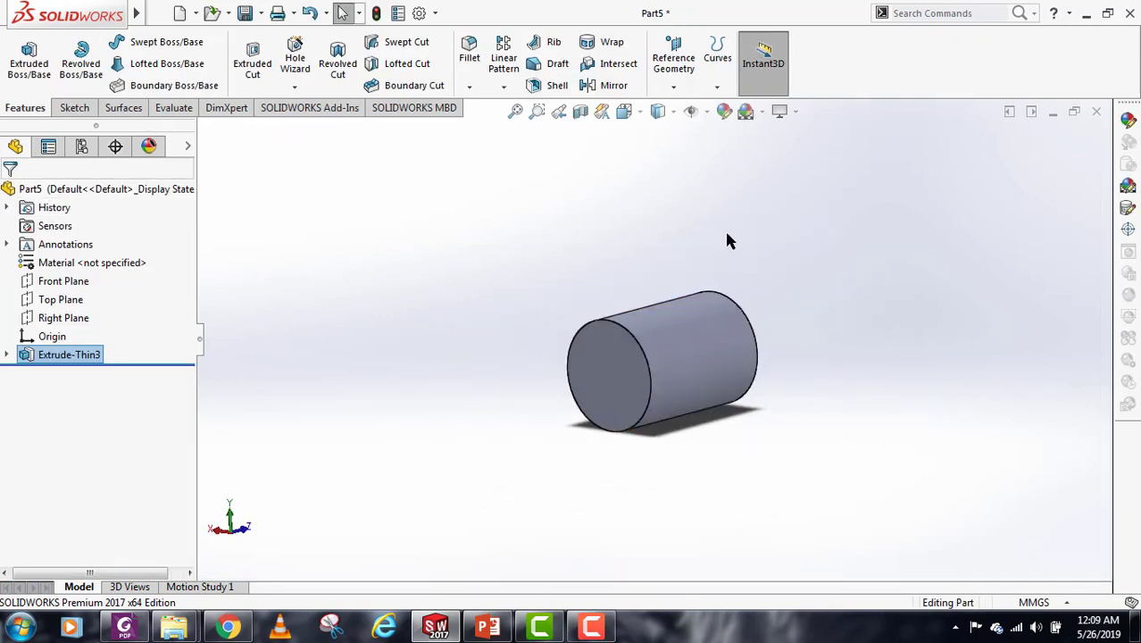
Step: Inspect the capped tube's interior with a section view from the Front Plane offset 26 mm, and close it without keeping the section
middle_drag(660, 391, 585, 185)
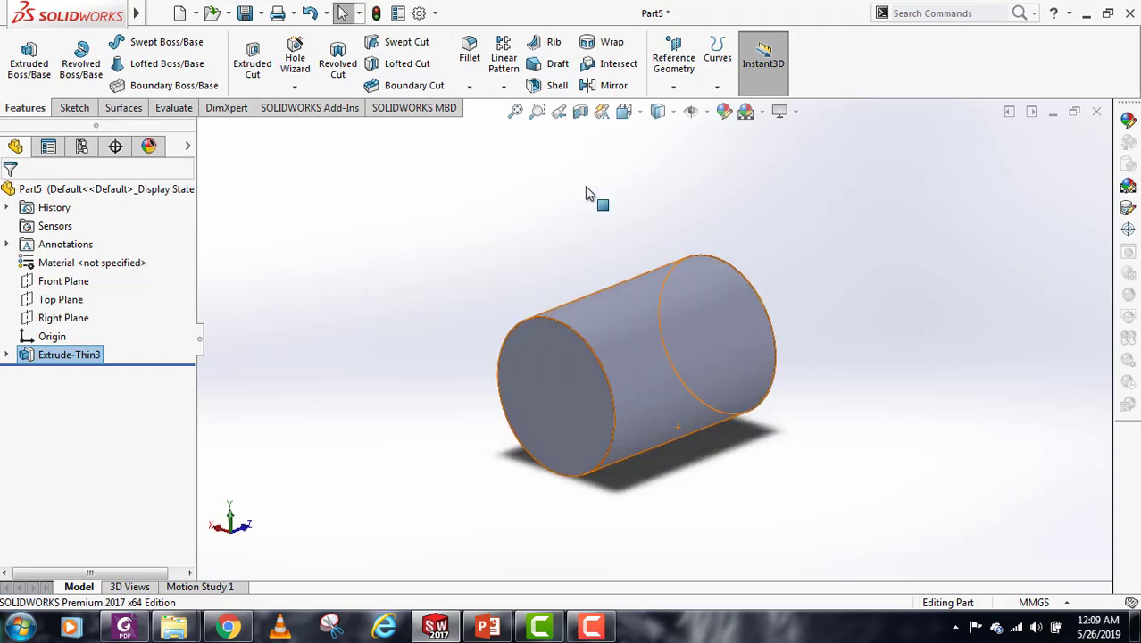
click(581, 110)
middle_drag(739, 434, 713, 394)
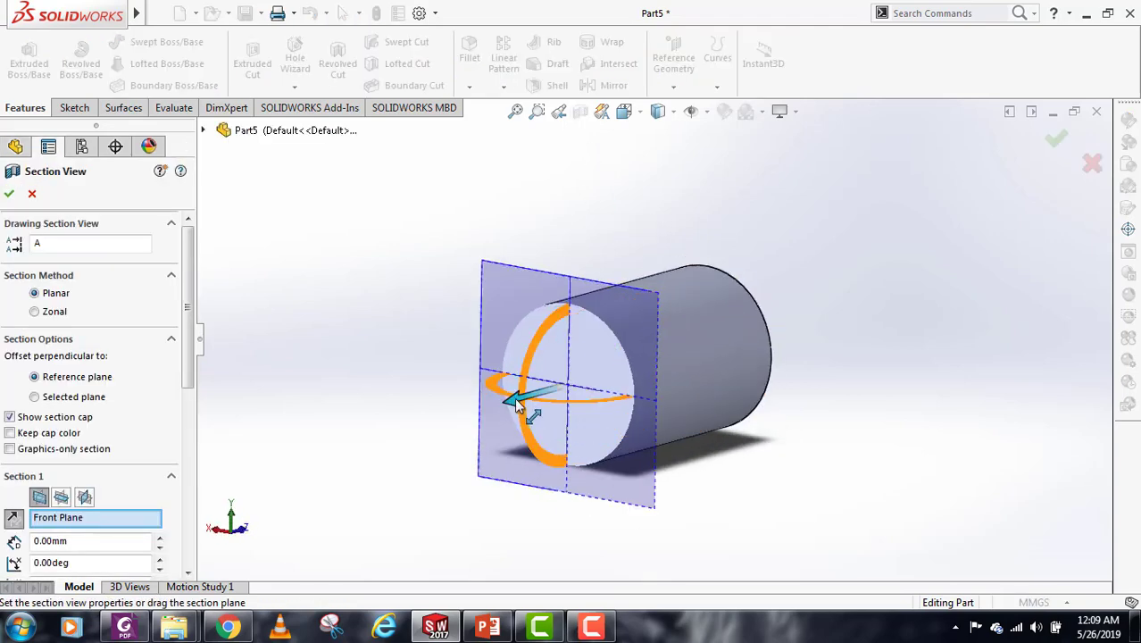
drag(522, 404, 631, 427)
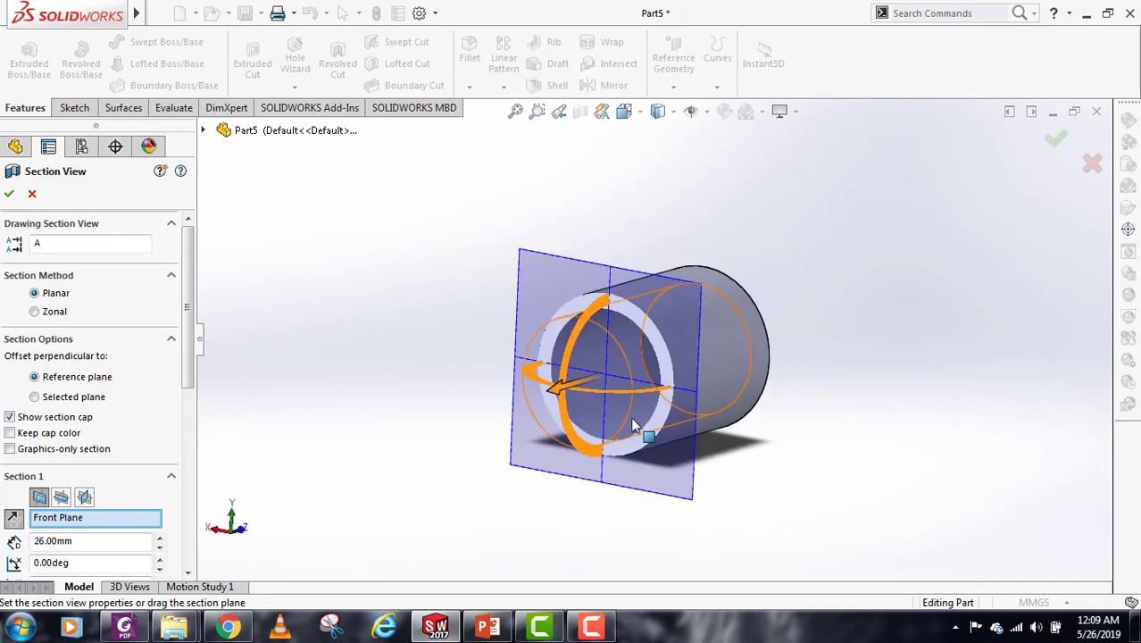
click(31, 193)
mouse_move(751, 433)
middle_down()
mouse_move(734, 370)
mouse_move(738, 416)
mouse_move(728, 431)
mouse_move(754, 432)
middle_up()
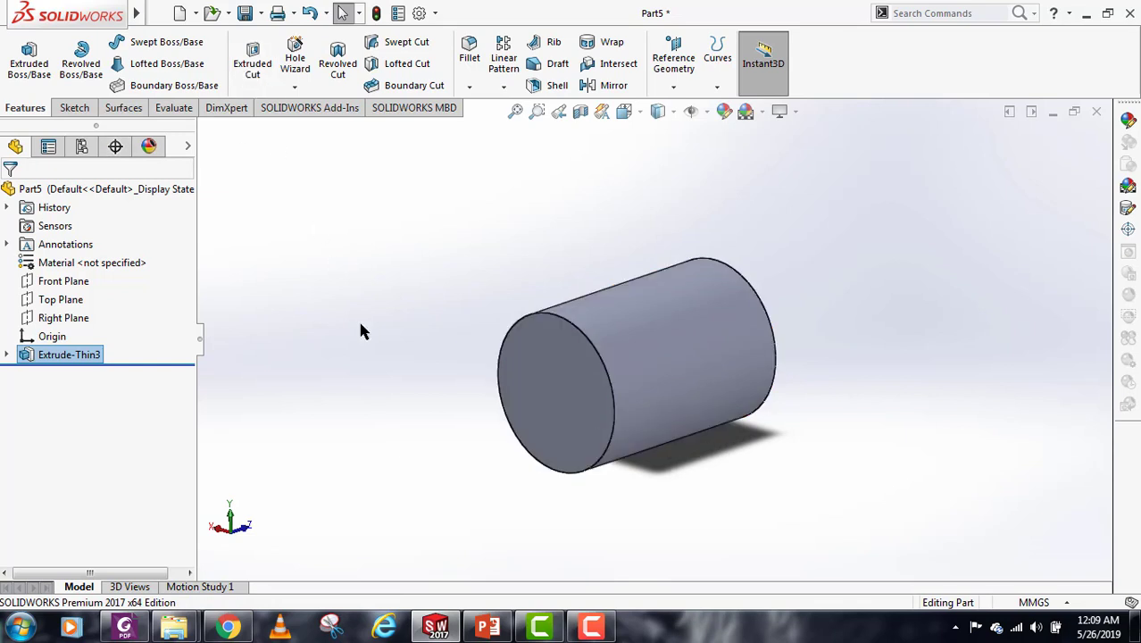
Step: Sketch a small circle on the Front Plane, centred on the cylinder's end face about 64 mm above the origin, and exit the sketch
click(62, 284)
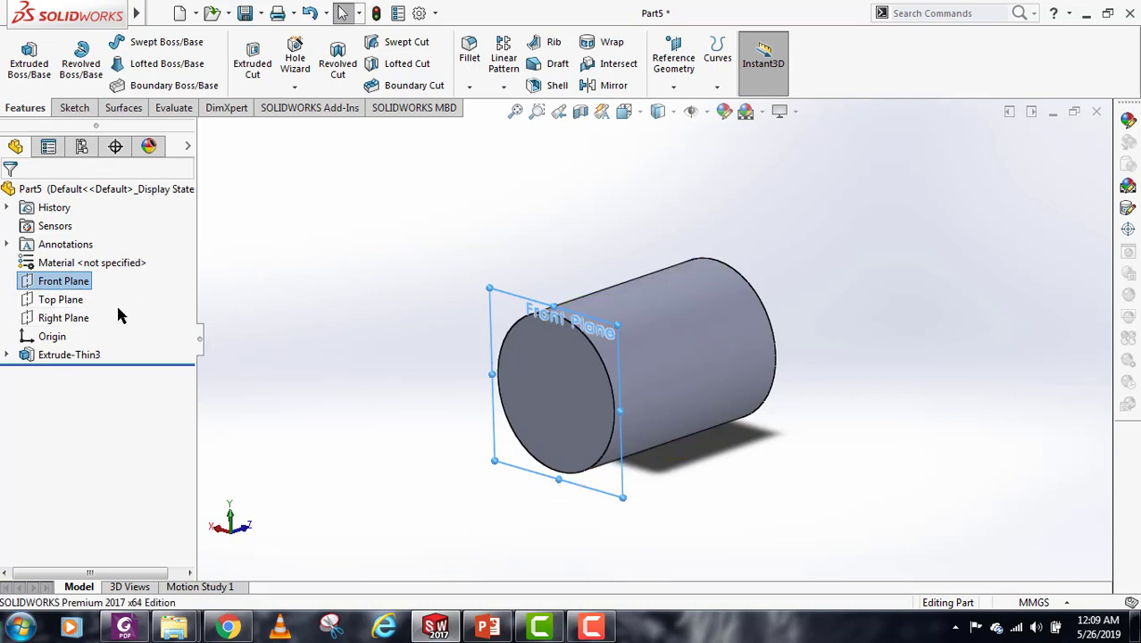
click(74, 108)
click(141, 42)
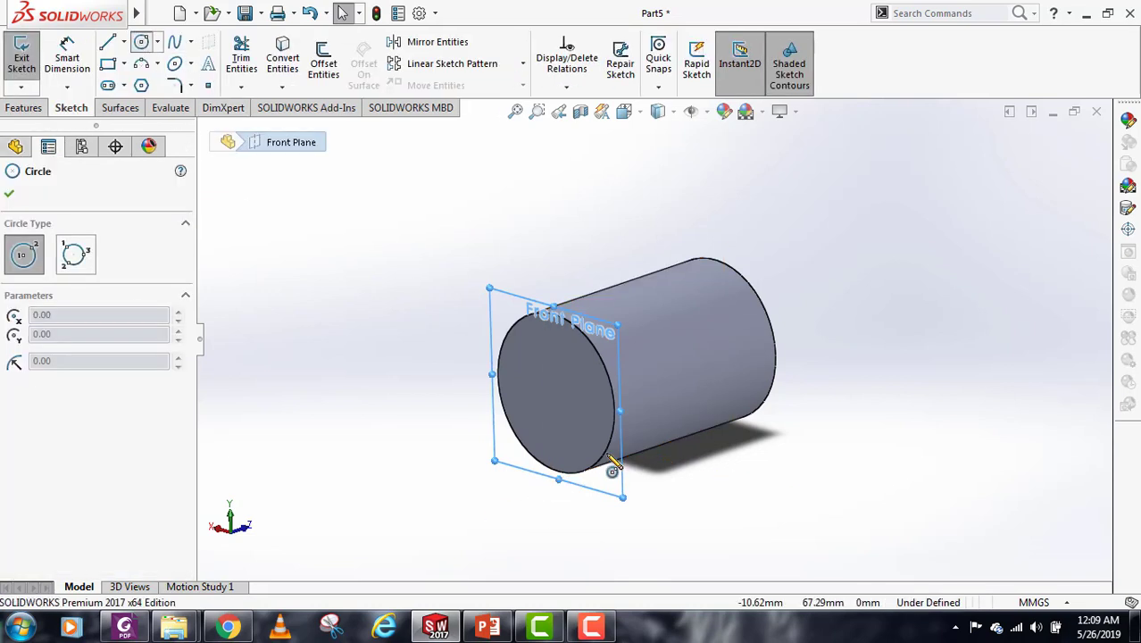
click(556, 393)
click(577, 420)
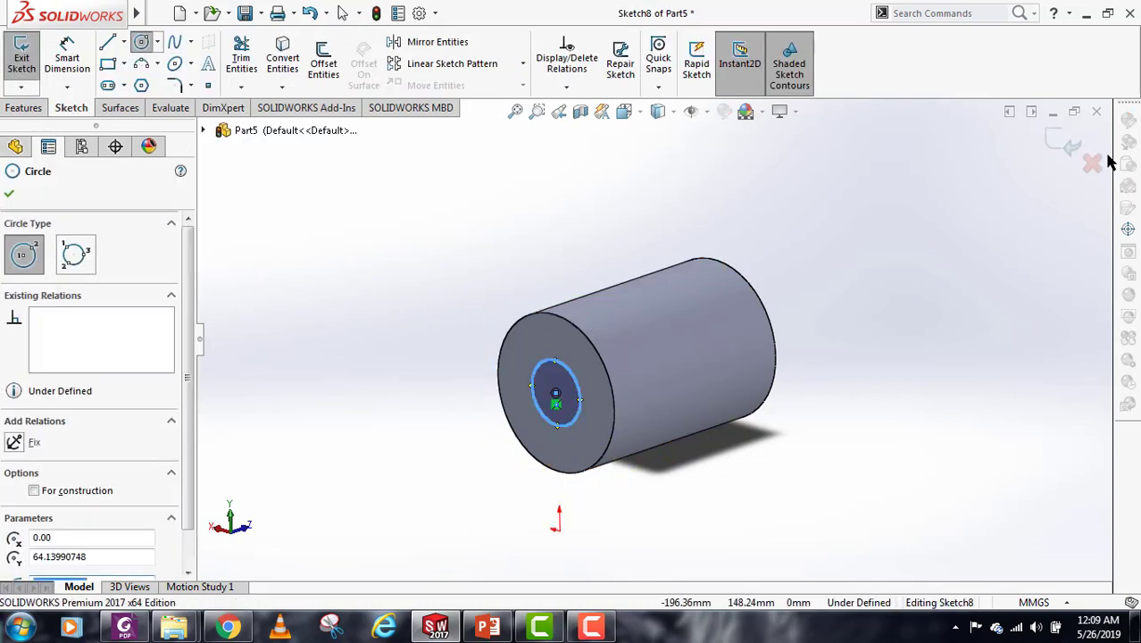
click(1067, 143)
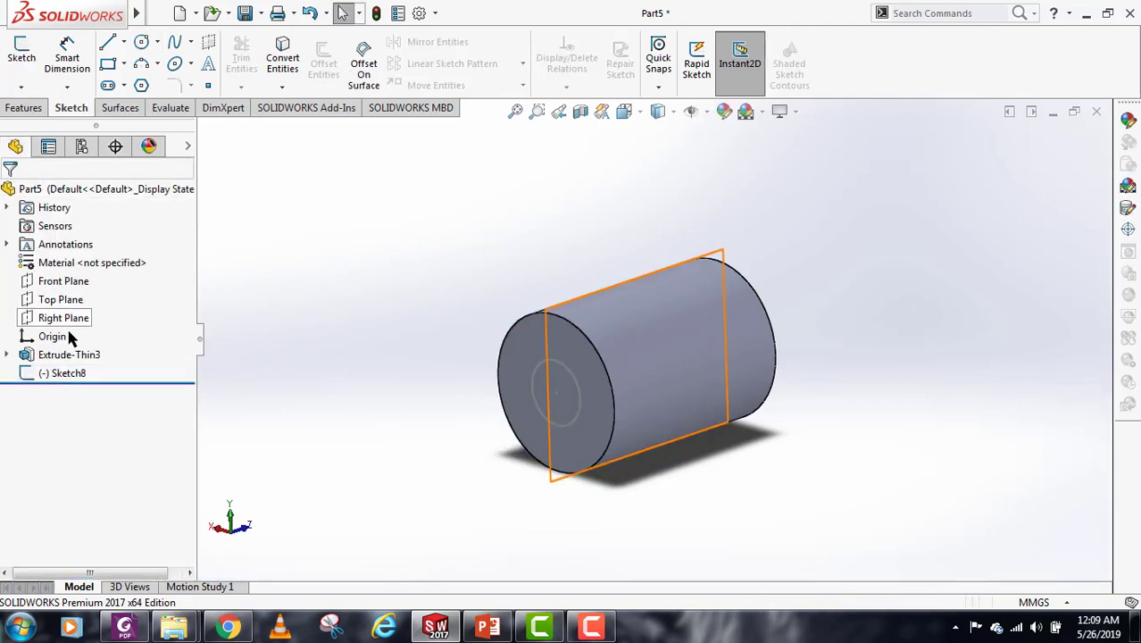
Step: Cut-extrude the small circle Blind 100 mm from the Sketch Plane, with the direction reversed into the cylinder
click(72, 373)
click(24, 108)
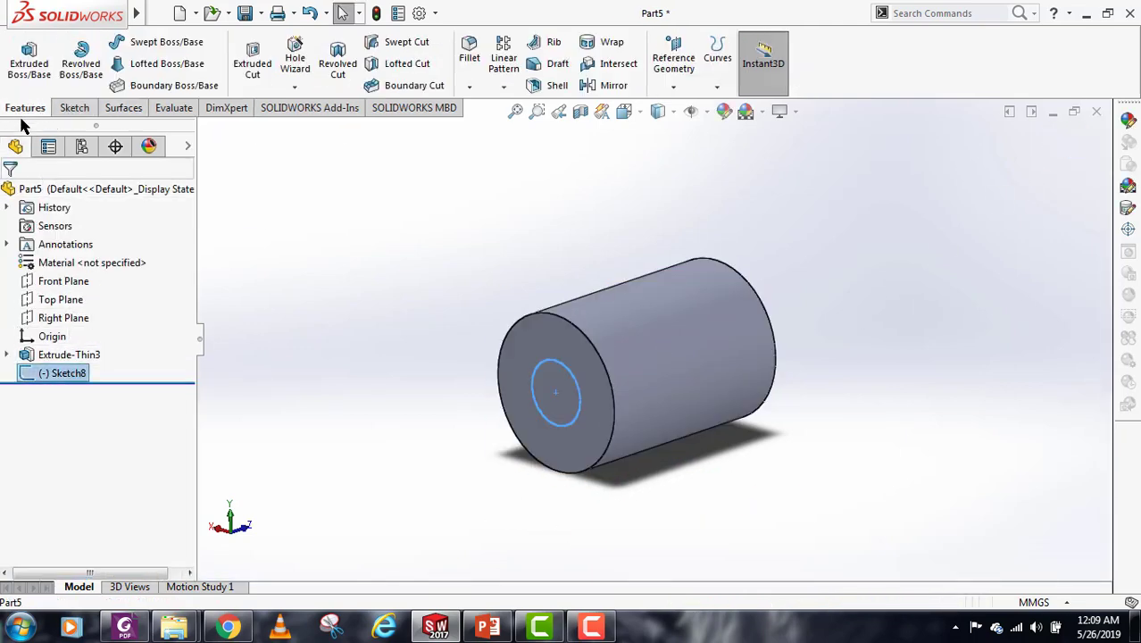
click(253, 62)
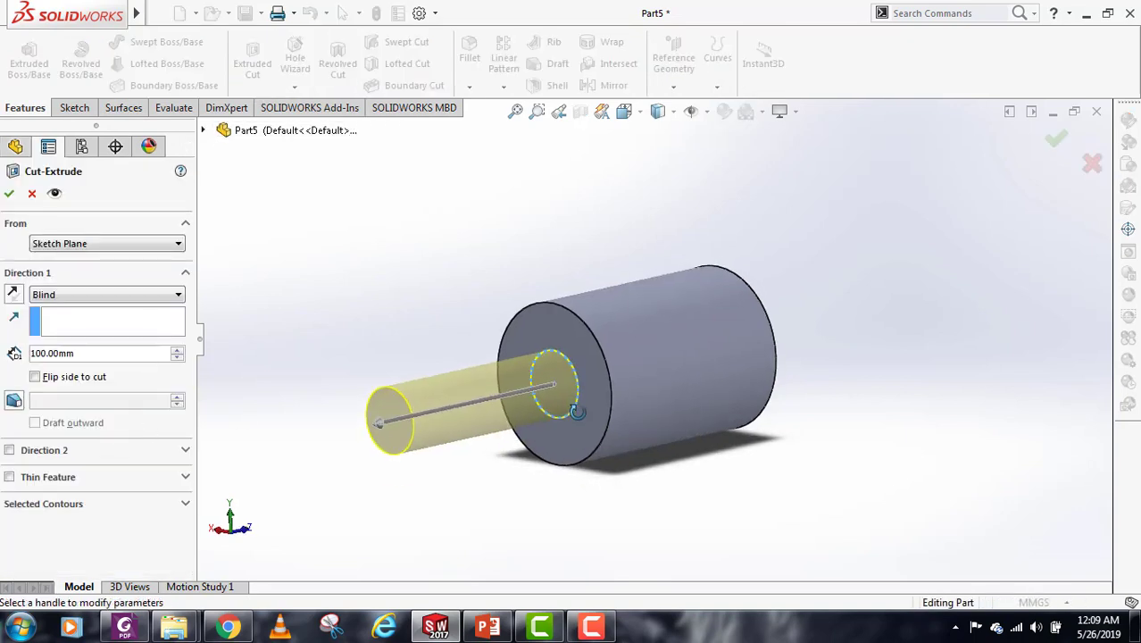
click(12, 294)
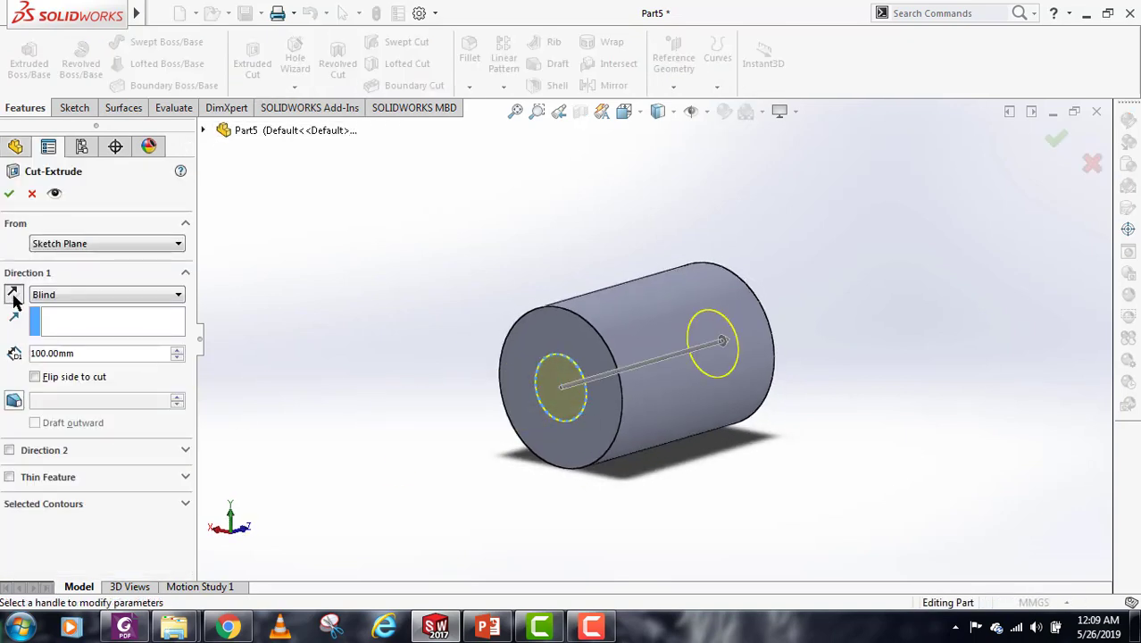
click(105, 245)
click(104, 248)
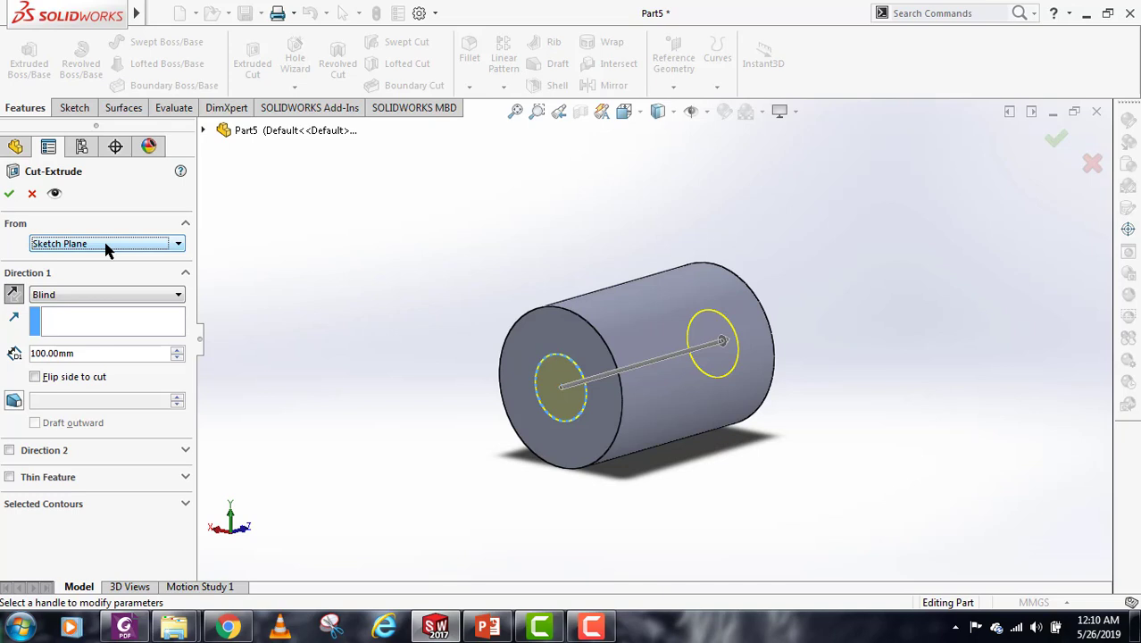
click(125, 296)
click(105, 305)
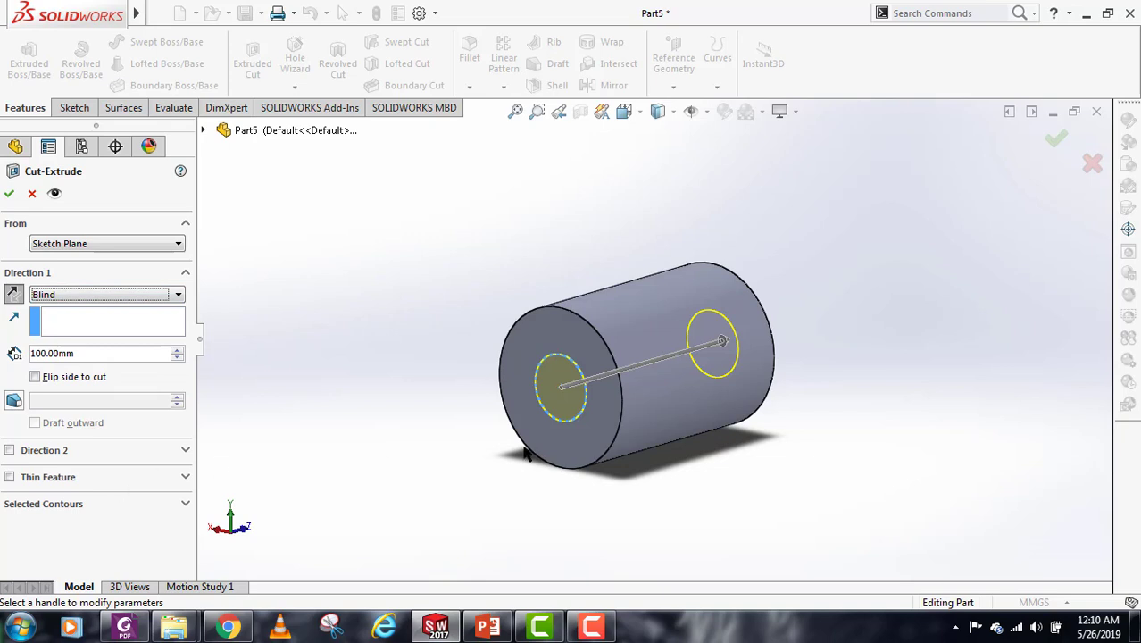
click(9, 196)
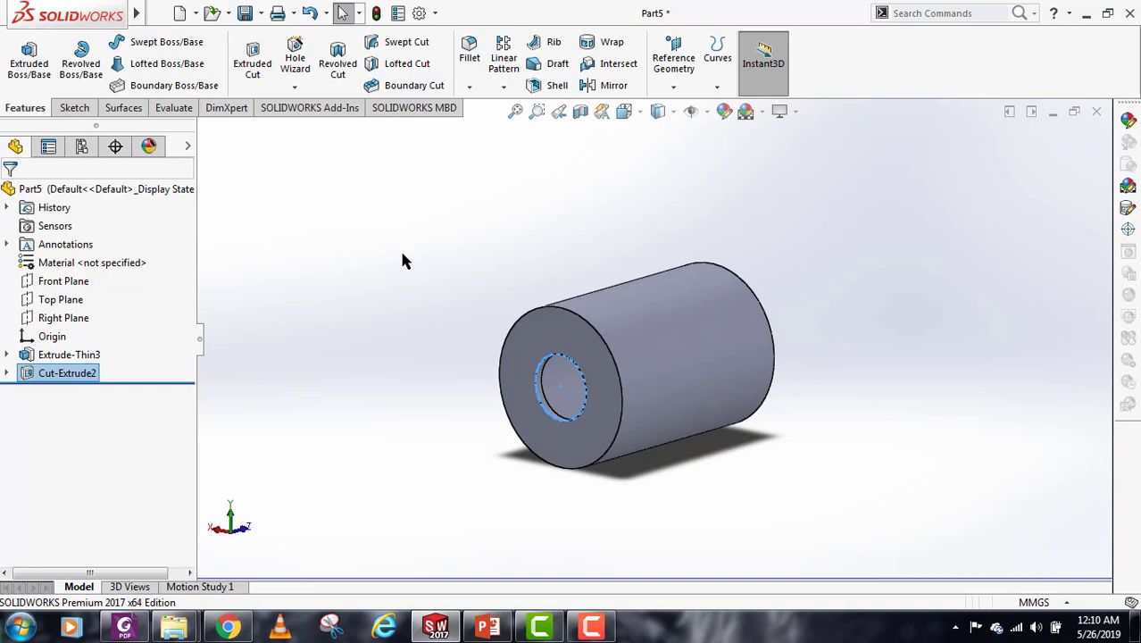
scroll(679, 464, up, 2)
click(591, 627)
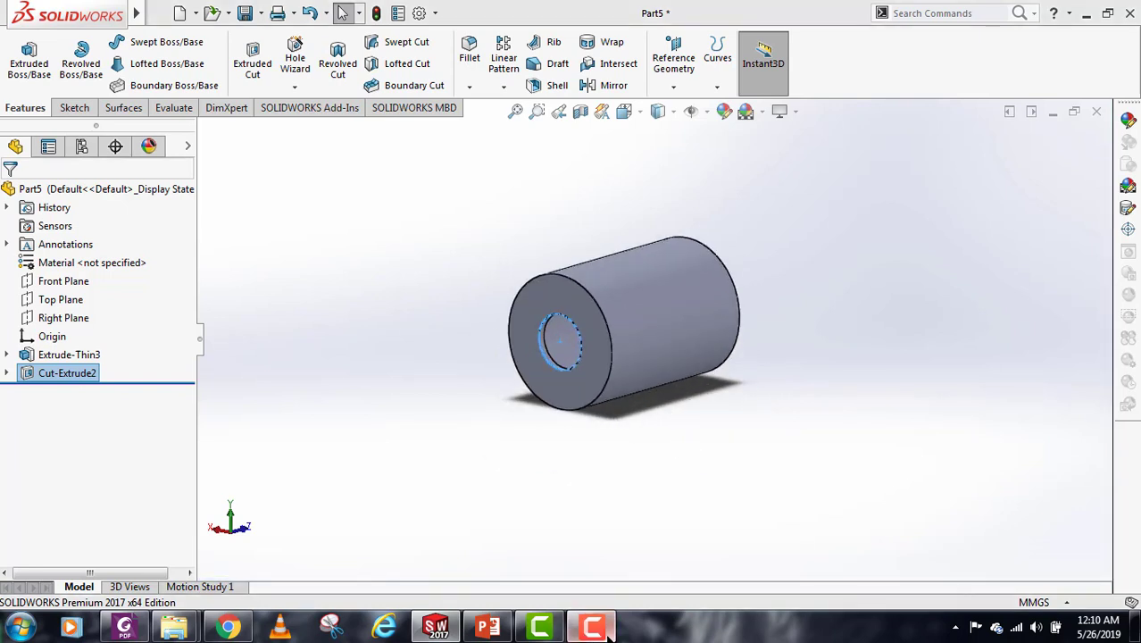